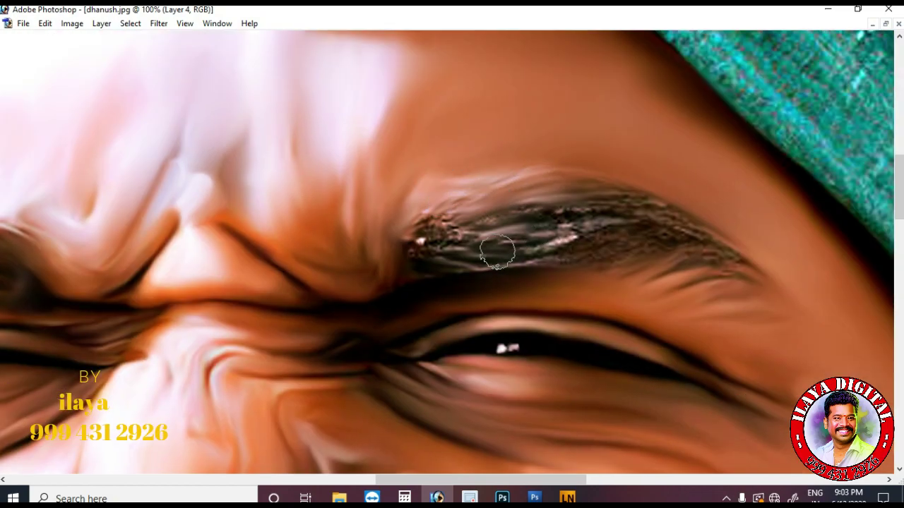
Smudge the eyebrow above the eye nearer the ear into smooth strands and blend the forehead highlight's upper edge with a 90-pixel brush.
mouse_move(497, 251)
mouse_down()
mouse_move(549, 224)
mouse_move(594, 251)
mouse_move(699, 246)
mouse_up()
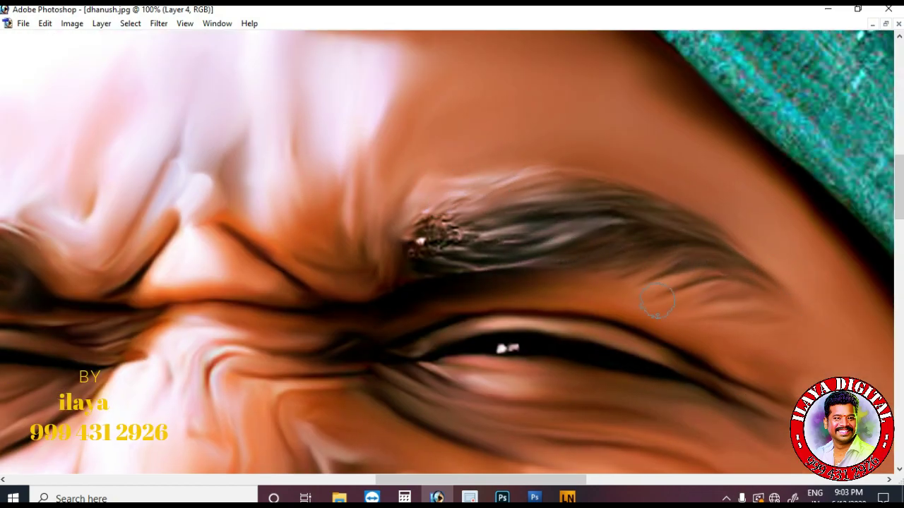
mouse_move(414, 233)
mouse_down()
mouse_move(487, 250)
mouse_move(476, 192)
mouse_move(421, 230)
mouse_up()
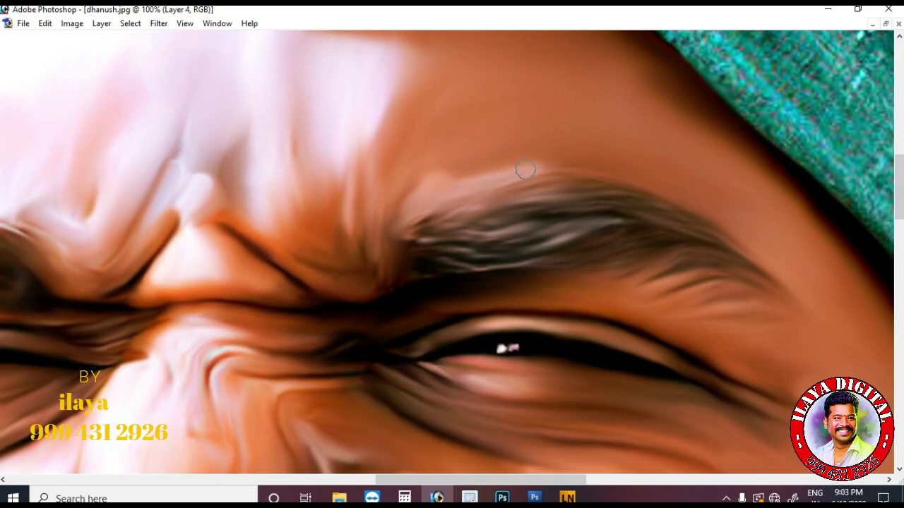
scroll(525, 170, down, 4)
key(ctrl+minus)
key(ctrl+minus)
scroll(488, 309, up, 3)
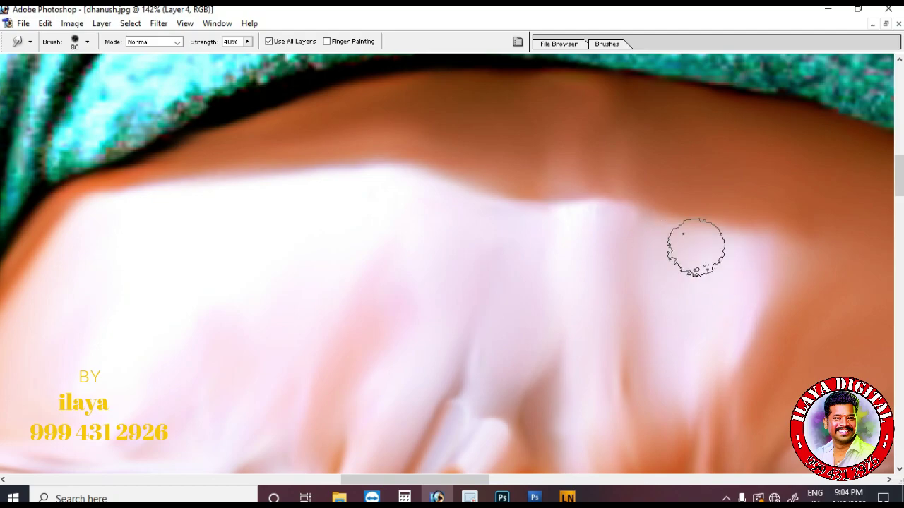
key(bracketright)
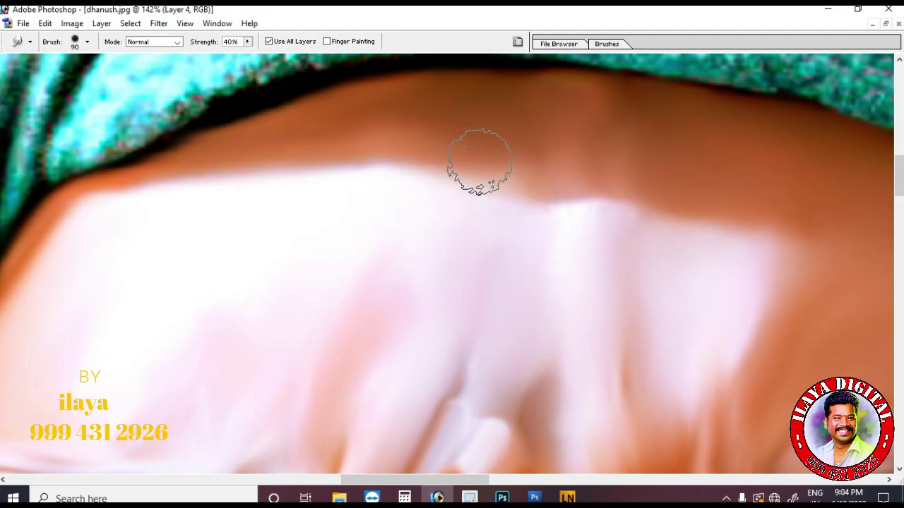
scroll(504, 323, down, 3)
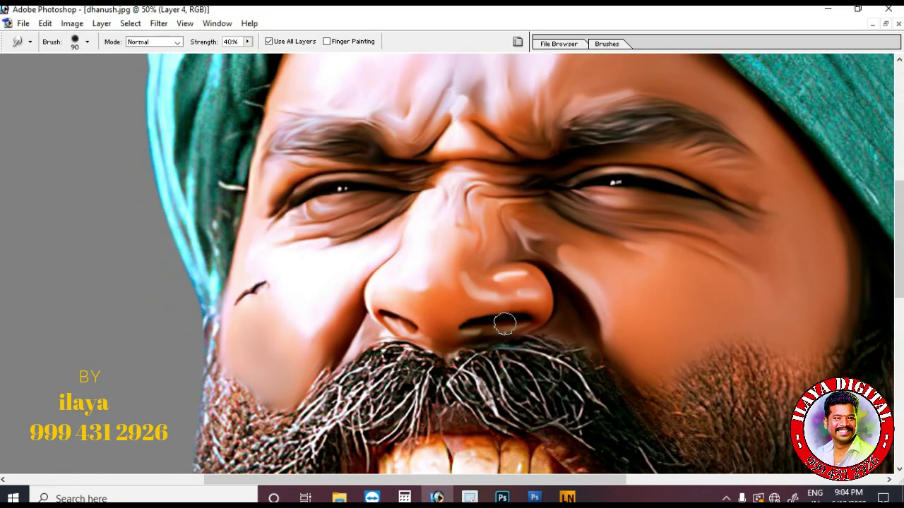
Erase the smudged skin over the cheek stubble on Layer 4 to restore the beard texture, comparing with the layer hidden.
scroll(504, 327, down, 6)
key(F7)
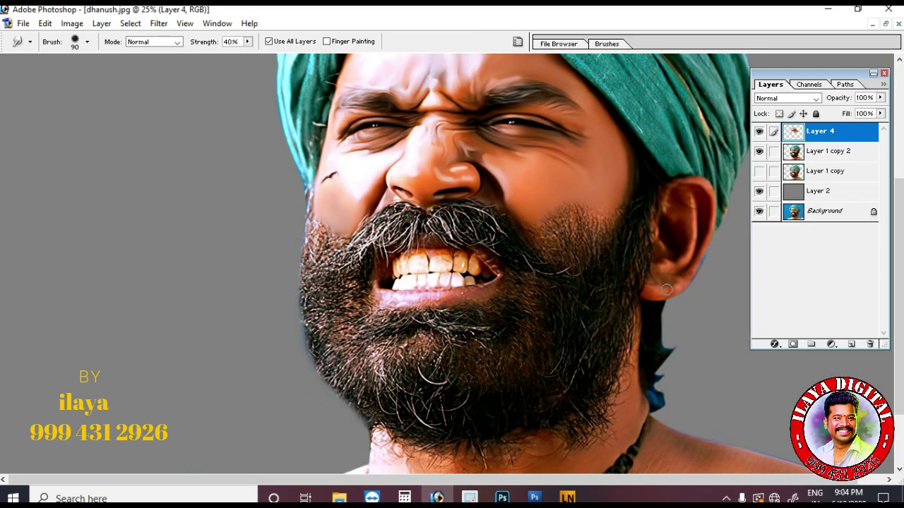
key(z)
drag(282, 176, 513, 346)
drag(495, 176, 391, 307)
key(e)
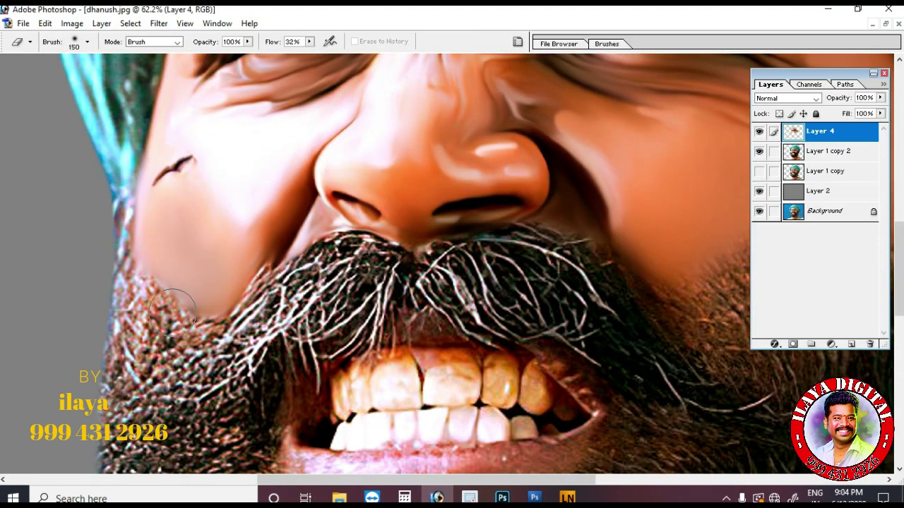
drag(182, 228, 185, 274)
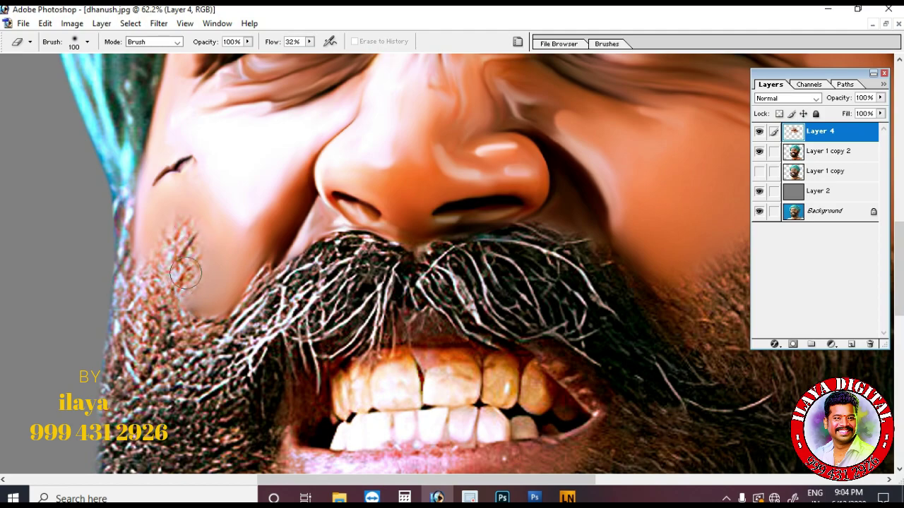
click(759, 132)
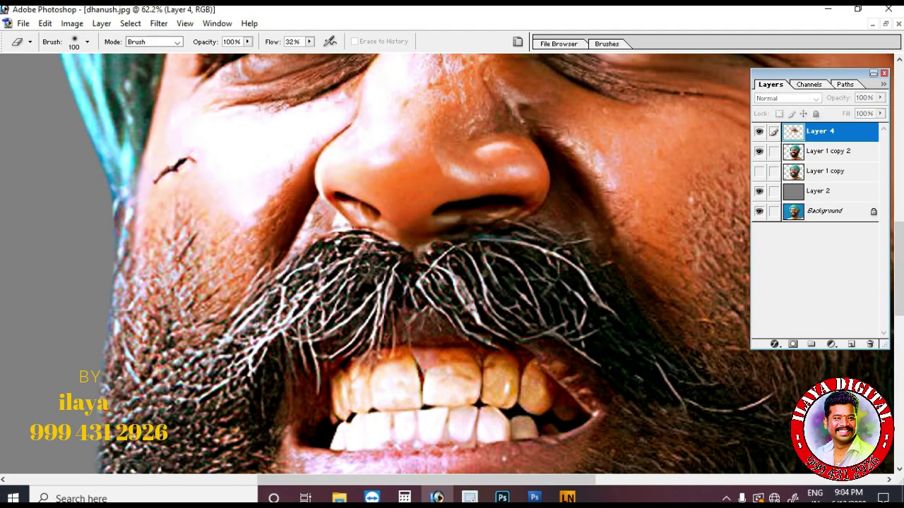
click(759, 132)
click(759, 132)
click(759, 132)
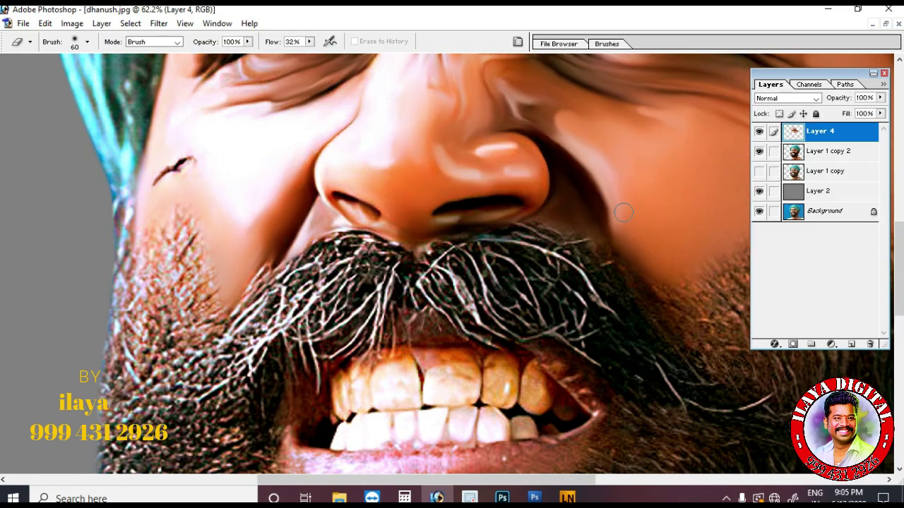
Smudge the lower lip and the corners of the mouth into smooth painted skin.
key(ctrl+minus)
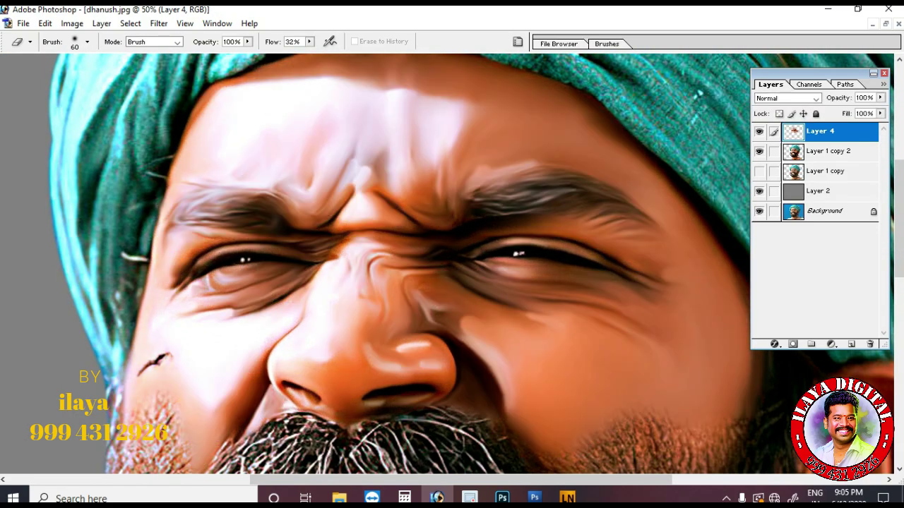
scroll(497, 364, down, 5)
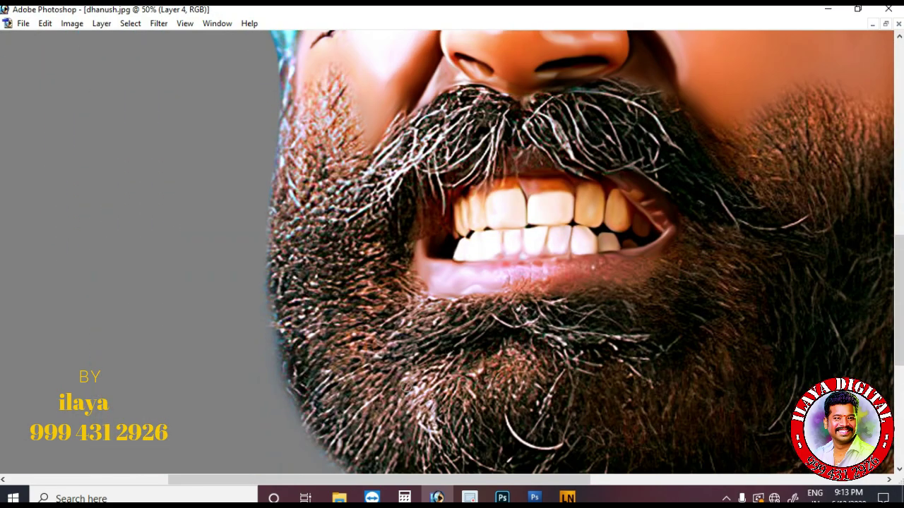
scroll(376, 241, up, 5)
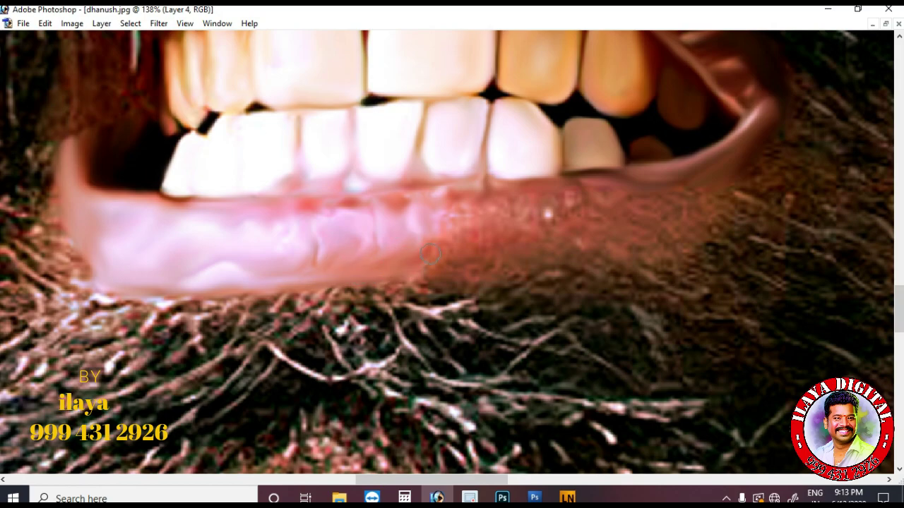
scroll(671, 223, up, 1)
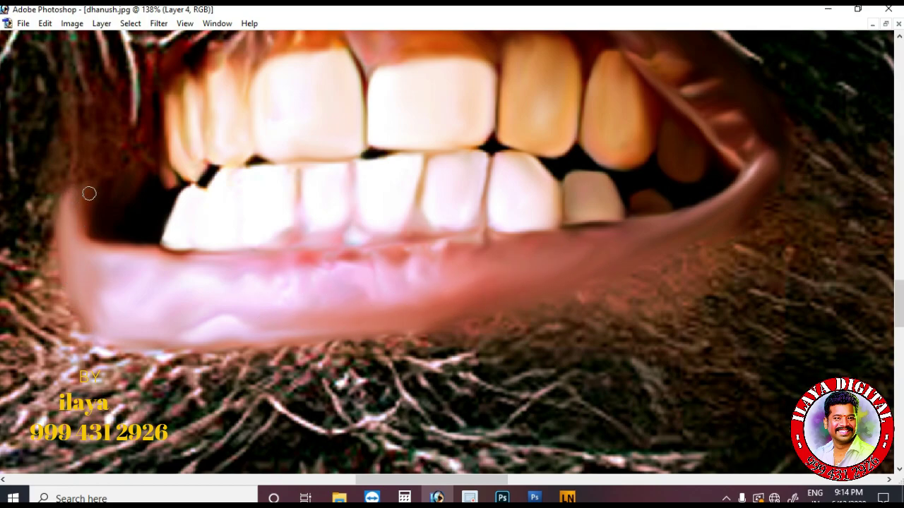
scroll(103, 249, down, 1)
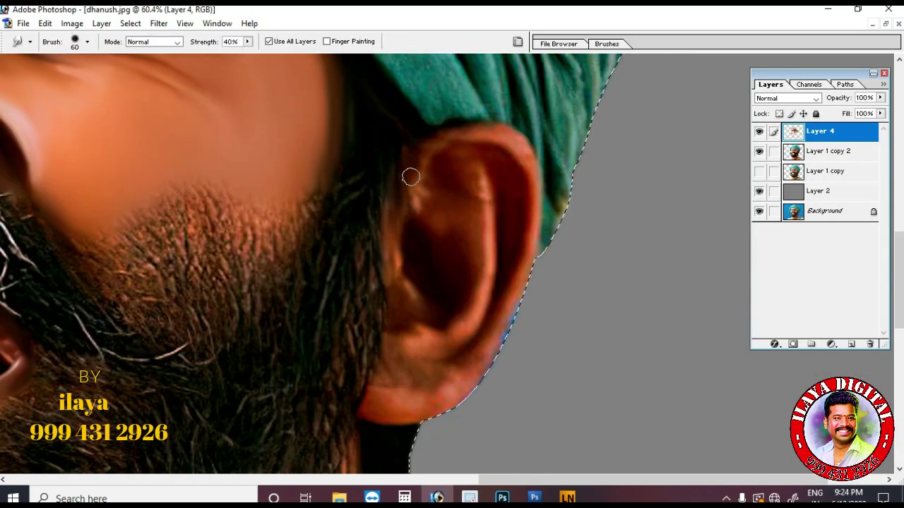
Smudge the ear's inner folds, rim and lobe smooth at 40% strength, using a brush of about 70 to 80 pixels.
key(bracketright)
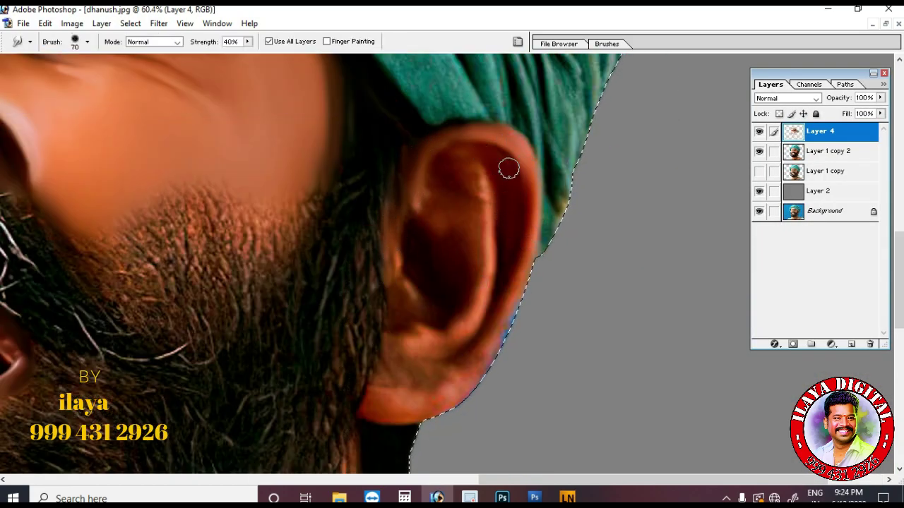
scroll(471, 212, down, 3)
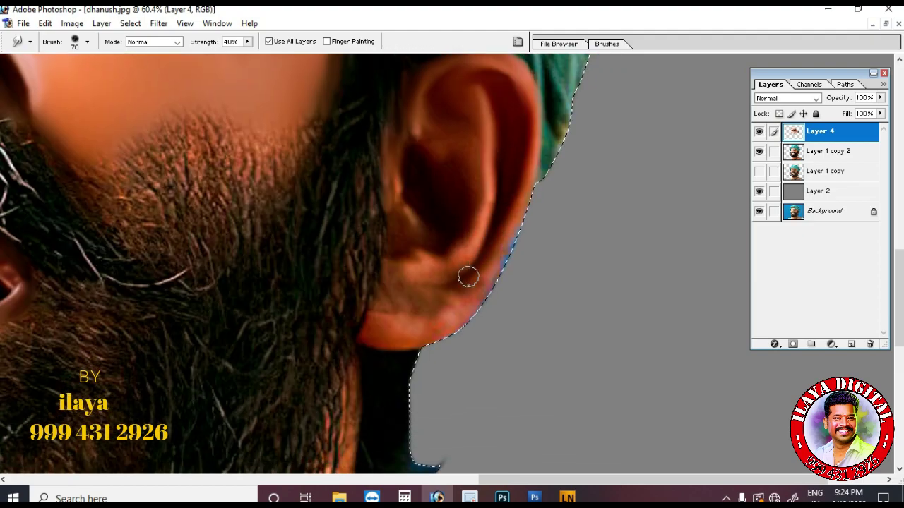
key(bracketright)
mouse_move(412, 326)
mouse_down()
mouse_move(399, 306)
mouse_move(404, 282)
mouse_move(409, 308)
mouse_move(359, 305)
mouse_move(406, 290)
mouse_up()
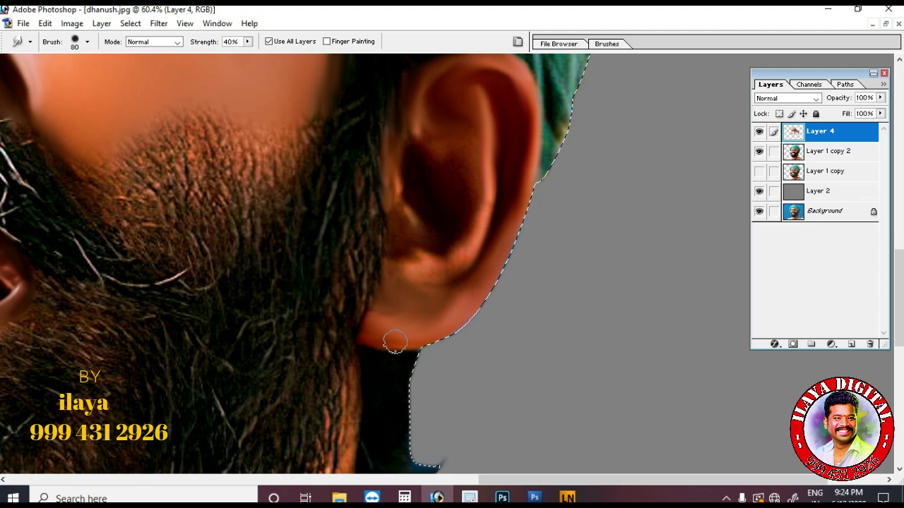
mouse_move(394, 342)
mouse_down()
mouse_move(420, 265)
mouse_move(491, 192)
mouse_up()
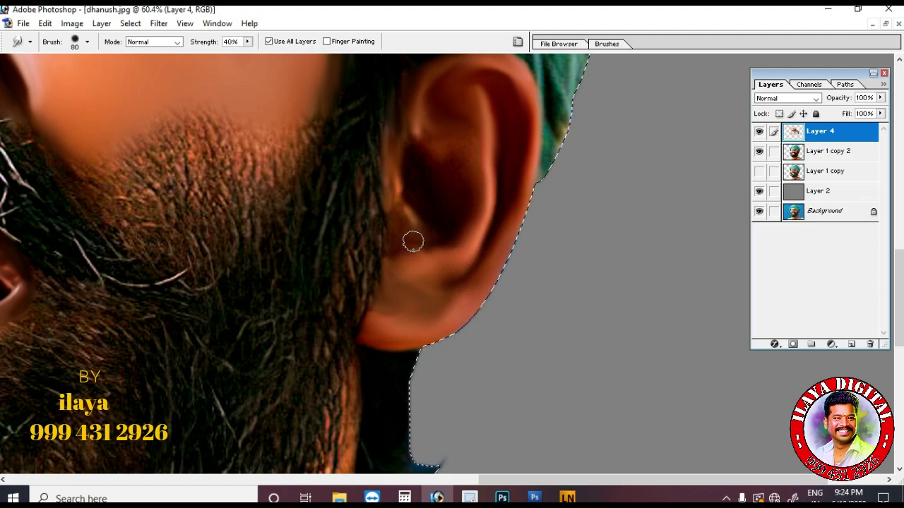
key([)
mouse_move(413, 241)
mouse_down()
mouse_move(393, 223)
mouse_move(398, 255)
mouse_move(415, 244)
mouse_move(396, 152)
mouse_move(400, 111)
mouse_move(421, 199)
mouse_up()
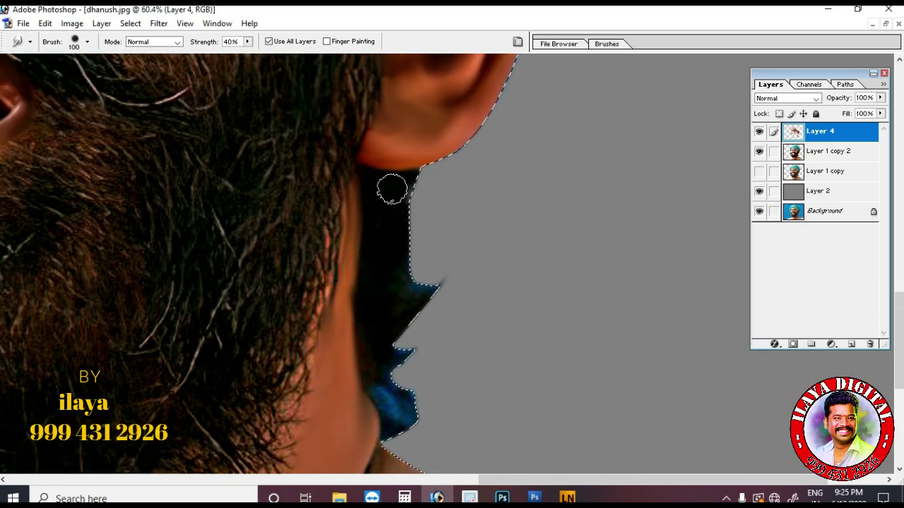
Smudge the skin on the side of the neck and the shoulder smooth, enlarging the brush to 300 pixels for the shoulder.
key(bracketleft)
key(bracketleft)
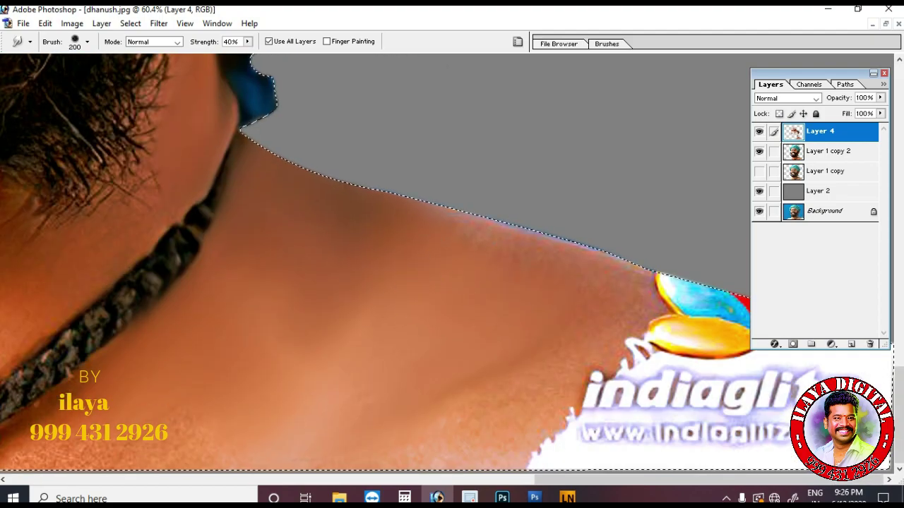
key(bracketright)
key(bracketright)
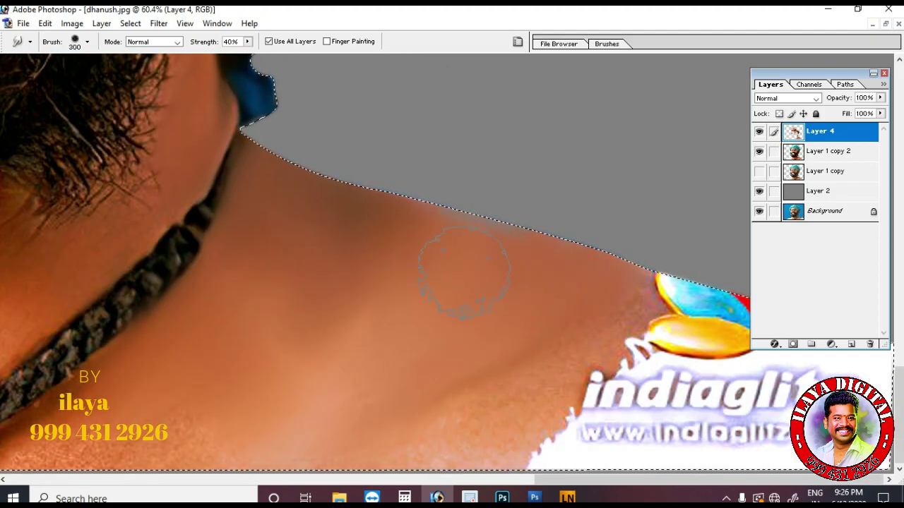
drag(579, 282, 476, 406)
key(bracketleft)
mouse_move(607, 304)
mouse_down()
mouse_move(651, 319)
mouse_move(605, 380)
mouse_move(554, 406)
mouse_up()
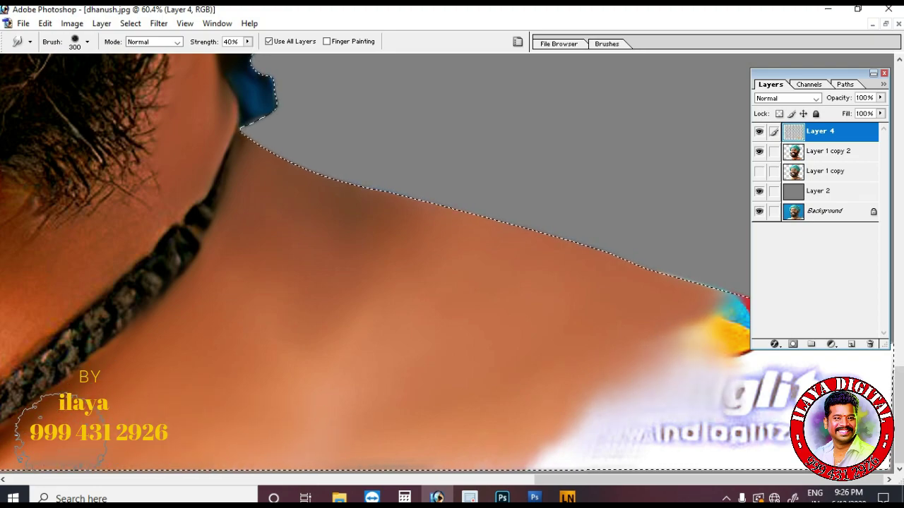
Smudge over the rest of the indiaglitz watermark on the white cloth and erase along the cloth's edge on Layer 4.
key(F7)
key(bracketleft)
mouse_move(766, 395)
mouse_down()
mouse_move(802, 346)
mouse_move(819, 396)
mouse_move(747, 431)
mouse_move(585, 399)
mouse_move(746, 347)
mouse_move(770, 314)
mouse_up()
key(bracketright)
key(e)
mouse_move(653, 361)
mouse_down()
mouse_move(571, 430)
mouse_move(576, 464)
mouse_move(638, 417)
mouse_move(696, 439)
mouse_move(590, 439)
mouse_move(616, 412)
mouse_move(593, 391)
mouse_move(624, 382)
mouse_move(670, 298)
mouse_move(627, 303)
mouse_move(618, 347)
mouse_move(542, 387)
mouse_move(526, 430)
mouse_move(651, 410)
mouse_move(708, 330)
mouse_move(689, 322)
mouse_move(733, 295)
mouse_move(672, 364)
mouse_move(631, 439)
mouse_move(781, 304)
mouse_up()
Set the Smudge strength to 35% and blend the center of the neck below the beard with a 175-pixel brush.
key(r)
key(bracketleft)
key(bracketleft)
key(bracketleft)
key(bracketleft)
key(bracketleft)
key(bracketleft)
key(bracketleft)
key(bracketright)
key(bracketright)
key(bracketright)
key(bracketright)
mouse_move(650, 480)
mouse_down()
mouse_move(350, 479)
mouse_move(419, 479)
mouse_up()
key(3)
key(5)
mouse_move(323, 393)
mouse_down()
mouse_move(336, 444)
mouse_move(392, 434)
mouse_move(339, 357)
mouse_move(393, 399)
mouse_move(399, 374)
mouse_move(353, 274)
mouse_move(367, 295)
mouse_move(430, 290)
mouse_move(492, 313)
mouse_move(346, 343)
mouse_move(376, 444)
mouse_up()
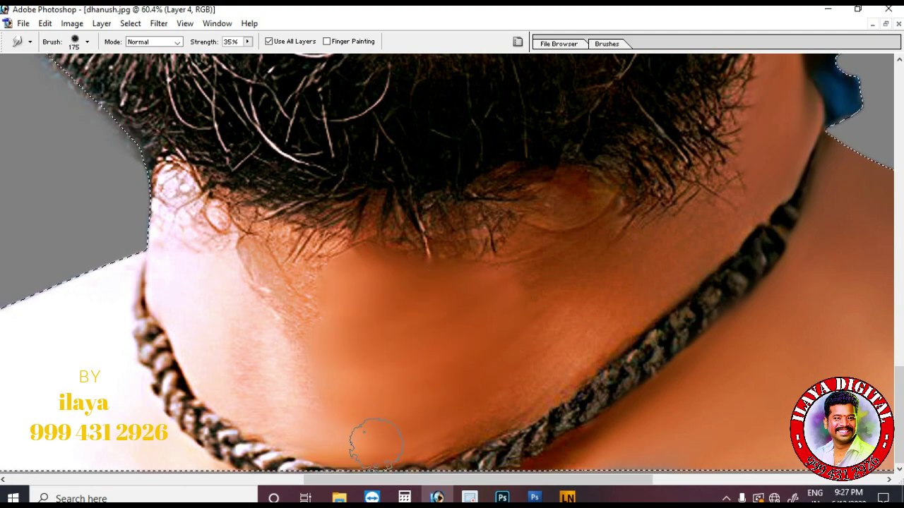
Smudge the skin fold just under the beard with a smaller brush.
key(bracketleft)
key(bracketleft)
key(bracketleft)
mouse_move(577, 226)
mouse_down()
mouse_move(591, 204)
mouse_move(540, 197)
mouse_move(597, 236)
mouse_up()
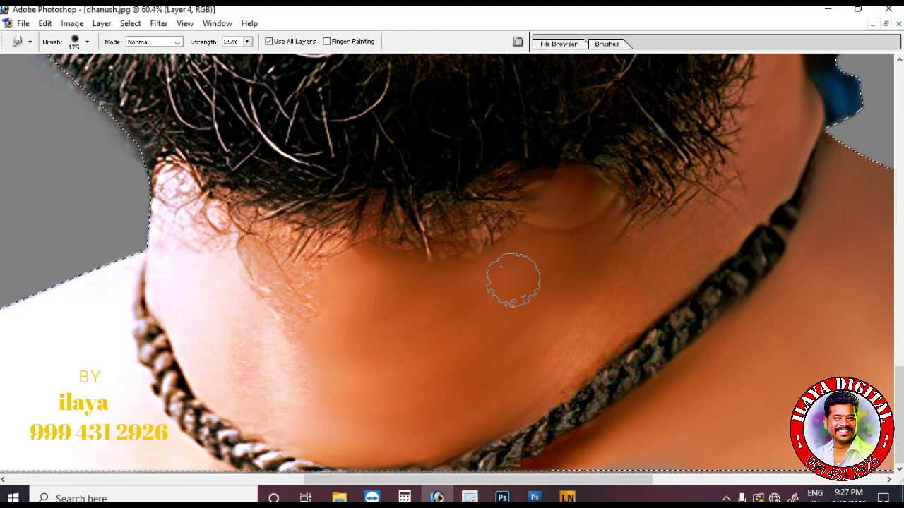
Blend the neck skin between the beard and the braided necklace, enlarging the brush to 300 pixels.
key(bracketright)
key(bracketright)
key(bracketright)
key(bracketright)
key(bracketright)
key(bracketright)
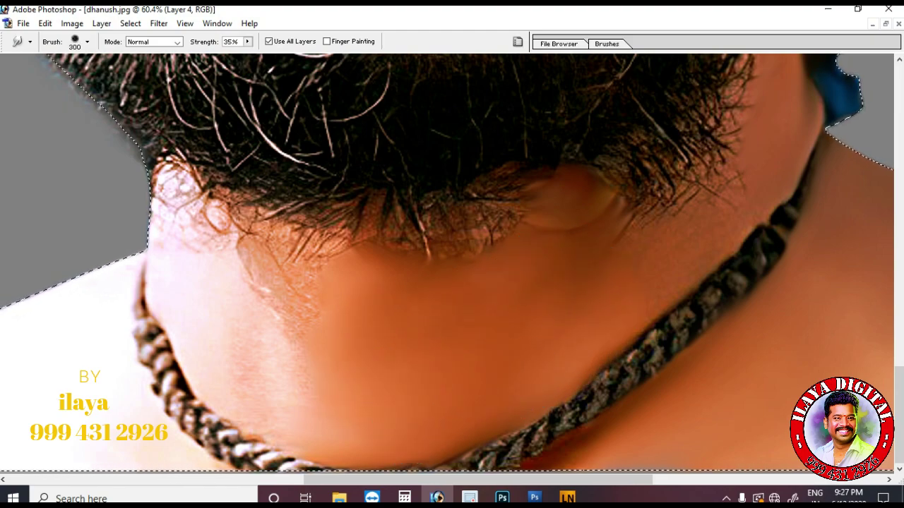
key(bracketleft)
key(bracketleft)
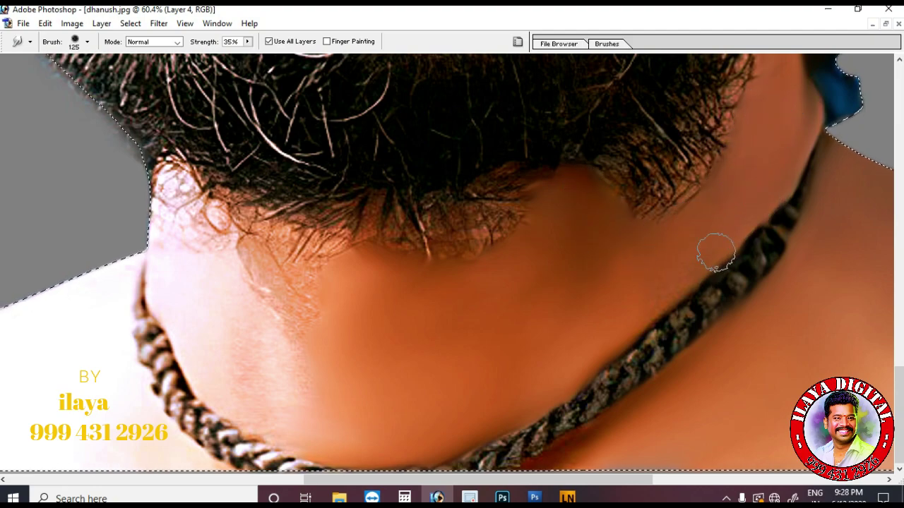
Smudge away the stray hairs and blotches on the bright side of the neck below the beard with a 100 to 150-pixel brush.
key(bracketright)
key(bracketright)
key(bracketleft)
key(bracketleft)
key(bracketleft)
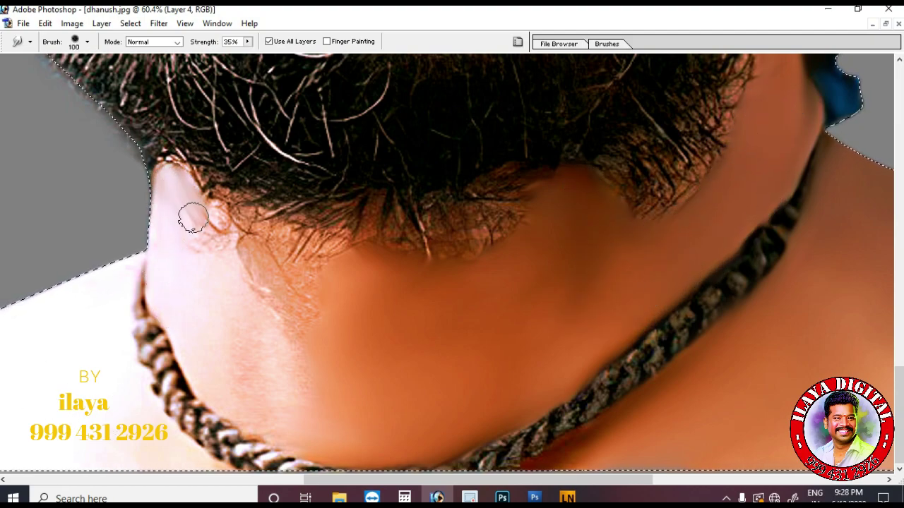
key(bracketright)
mouse_move(221, 236)
mouse_down()
mouse_move(305, 255)
mouse_move(297, 314)
mouse_up()
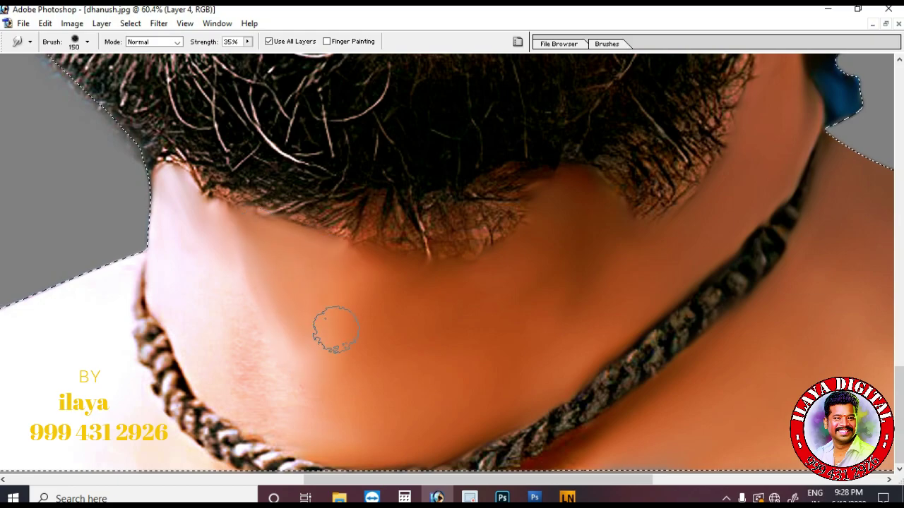
Smooth the remaining texture across the lower neck and beside the necklace with a 175-pixel Smudge brush.
key(bracketright)
mouse_move(216, 341)
mouse_down()
mouse_move(245, 407)
mouse_move(283, 322)
mouse_move(789, 311)
mouse_up()
drag(314, 397, 196, 438)
drag(603, 405, 305, 379)
Compare the painted portrait with its earlier versions by toggling Layer 4, Layer 1 copy 2 and Layer 1 copy, leaving all three visible.
key(ctrl+minus)
key(ctrl+minus)
key(ctrl+minus)
key(ctrl+minus)
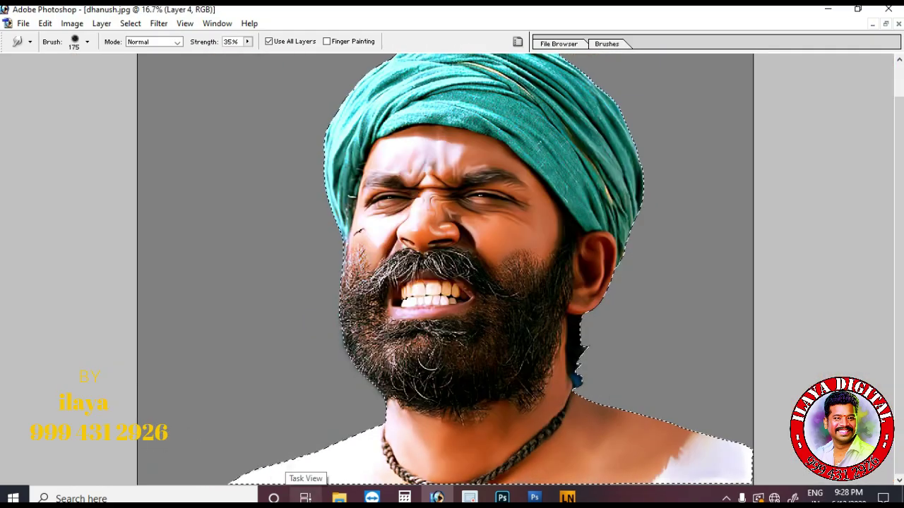
key(F7)
click(759, 132)
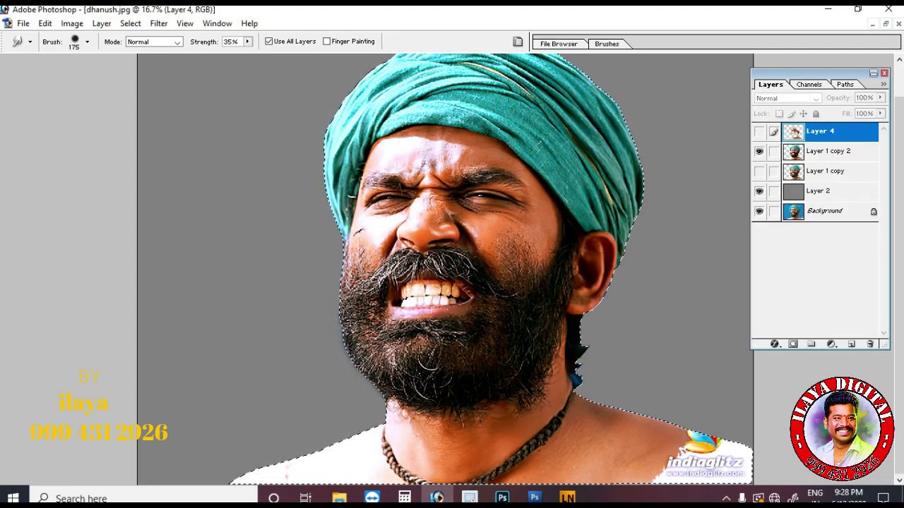
click(759, 132)
click(759, 151)
click(759, 133)
click(759, 171)
click(759, 132)
click(759, 132)
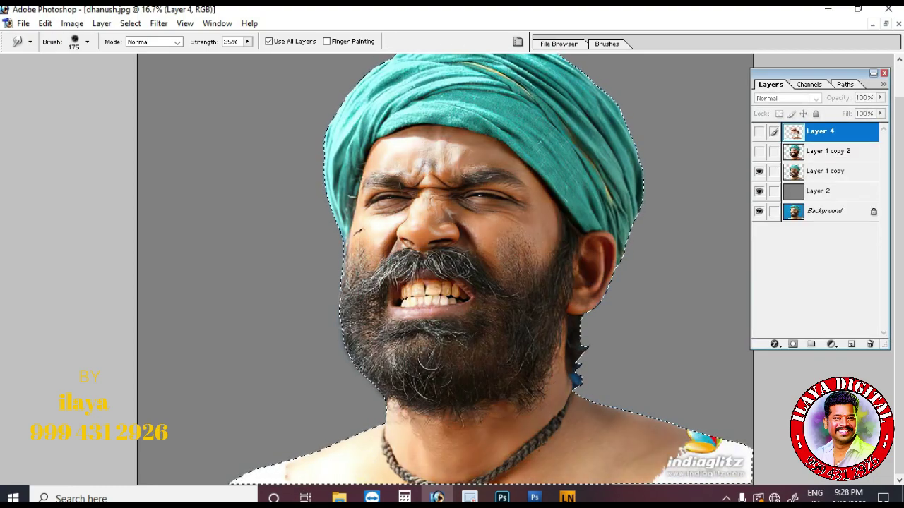
mouse_move(759, 151)
mouse_down()
mouse_move(759, 132)
mouse_move(759, 151)
mouse_up()
drag(759, 151, 759, 132)
mouse_move(759, 132)
mouse_down()
mouse_move(759, 152)
mouse_move(759, 132)
mouse_up()
Smudge the fabric grain smooth on the turban's central fold above the forehead with a 100-pixel brush.
key(ctrl+space)
click(454, 246)
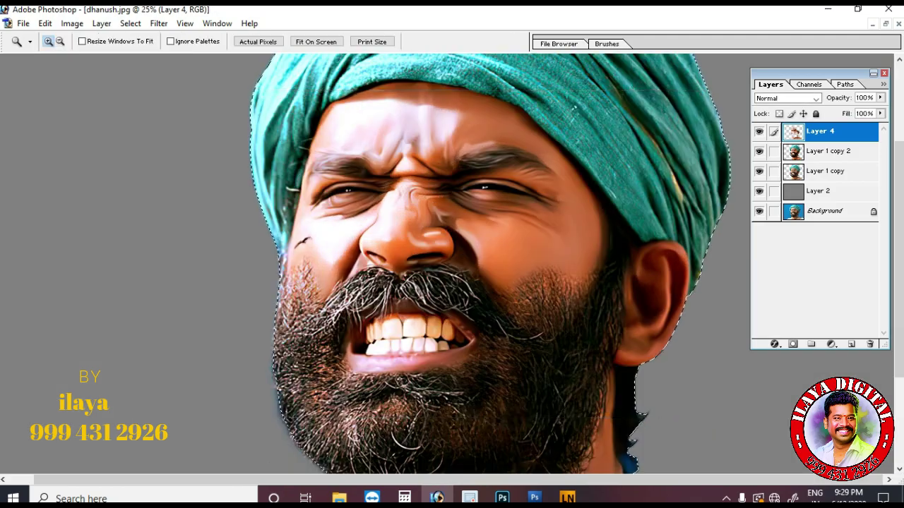
click(506, 134)
key(r)
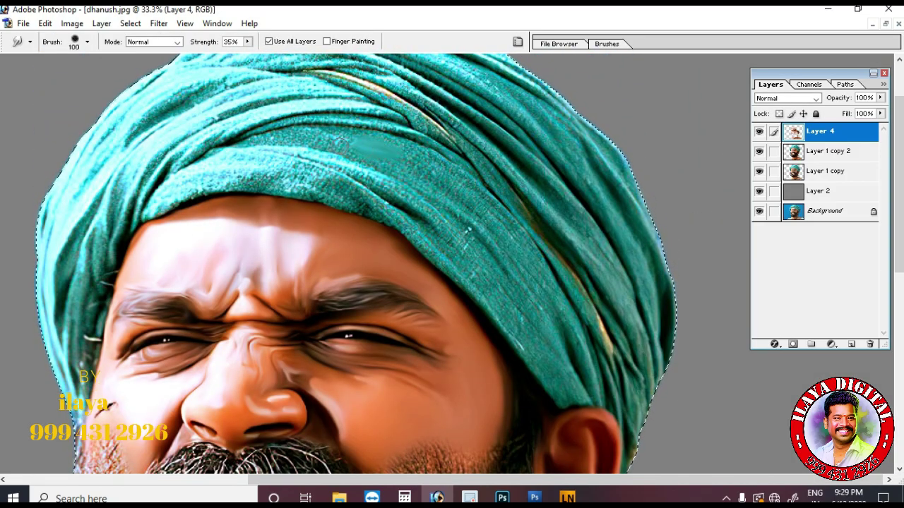
key(Tab)
key(Tab)
key(ctrl+space)
click(441, 149)
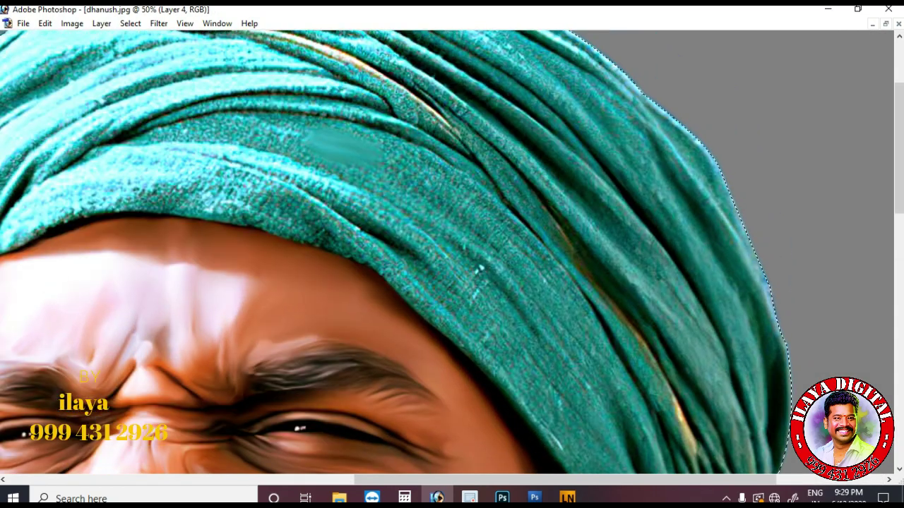
mouse_move(356, 155)
mouse_down()
mouse_move(276, 122)
mouse_move(357, 132)
mouse_move(450, 186)
mouse_move(482, 232)
mouse_up()
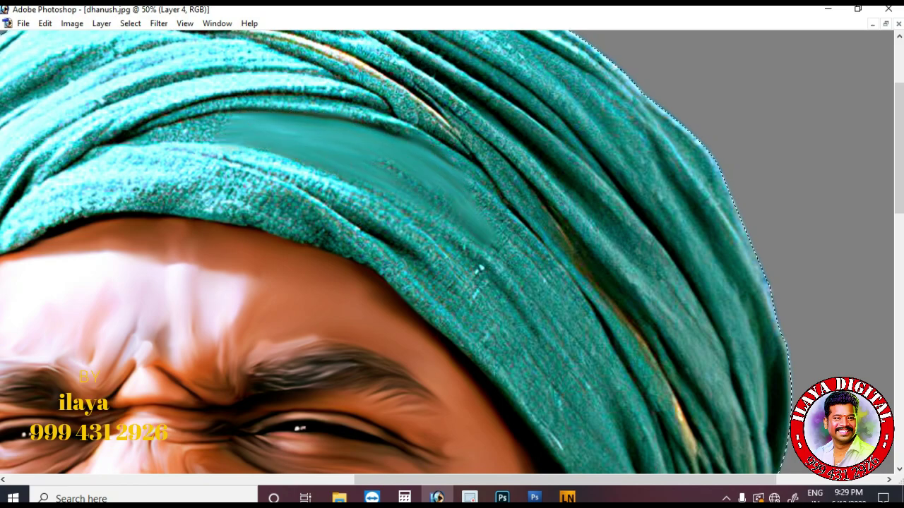
Smooth the turban's wide front band and its lower hem from the forehead down to the ear.
scroll(330, 123, down, 3)
mouse_move(328, 124)
mouse_down()
mouse_move(416, 176)
mouse_move(558, 318)
mouse_move(498, 127)
mouse_move(547, 187)
mouse_up()
drag(450, 141, 607, 303)
scroll(494, 226, down, 3)
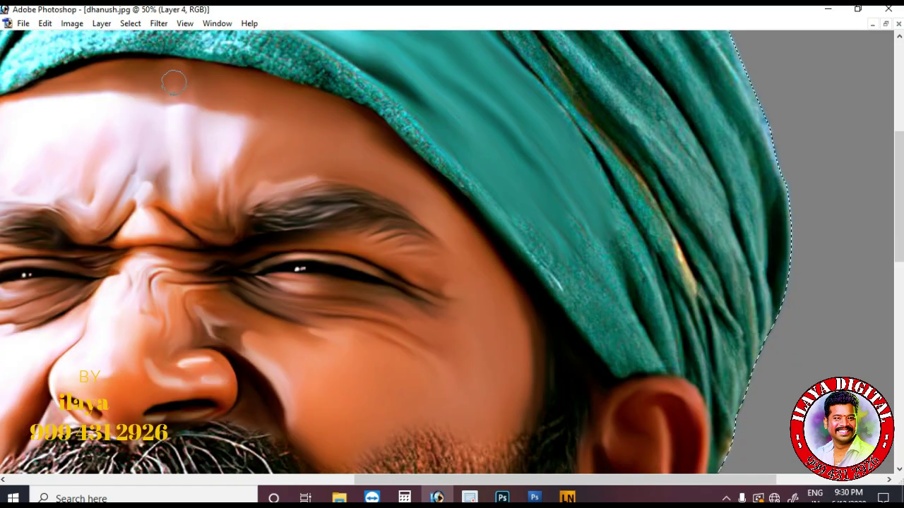
drag(276, 62, 343, 71)
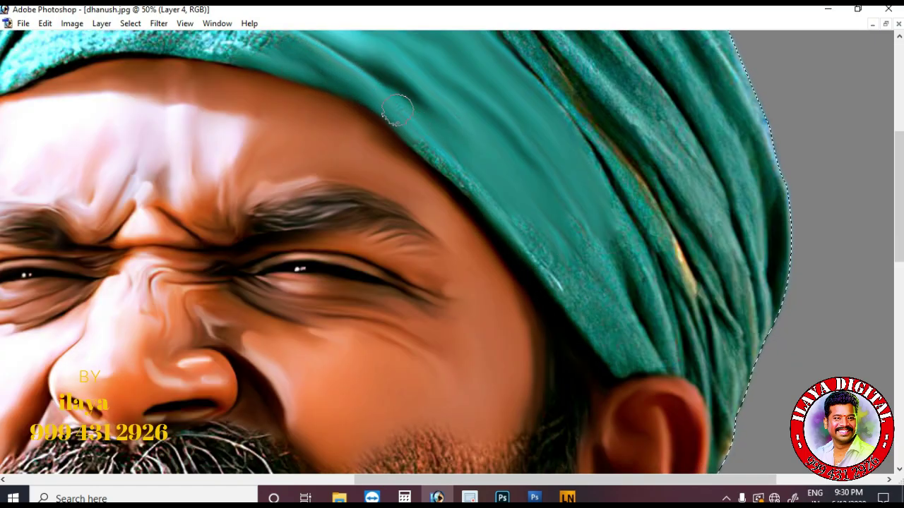
mouse_move(397, 110)
mouse_down()
mouse_move(473, 197)
mouse_move(478, 188)
mouse_move(515, 186)
mouse_move(553, 211)
mouse_move(592, 191)
mouse_move(589, 210)
mouse_move(627, 192)
mouse_move(594, 105)
mouse_move(693, 274)
mouse_move(641, 305)
mouse_move(603, 212)
mouse_move(708, 331)
mouse_move(650, 330)
mouse_up()
scroll(470, 190, down, 1)
scroll(748, 258, up, 2)
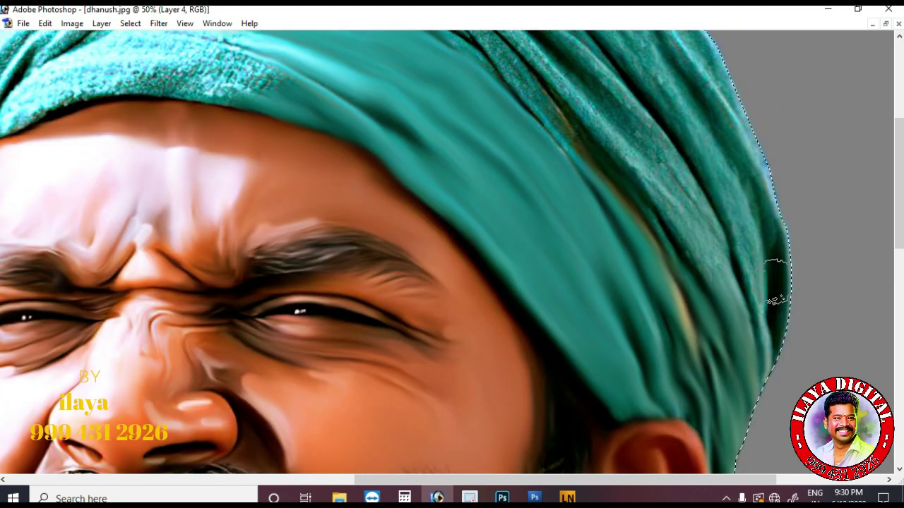
Smooth the turban's back and crown folds and blend the overlapping folds above the bright side of the forehead.
scroll(759, 378, up, 3)
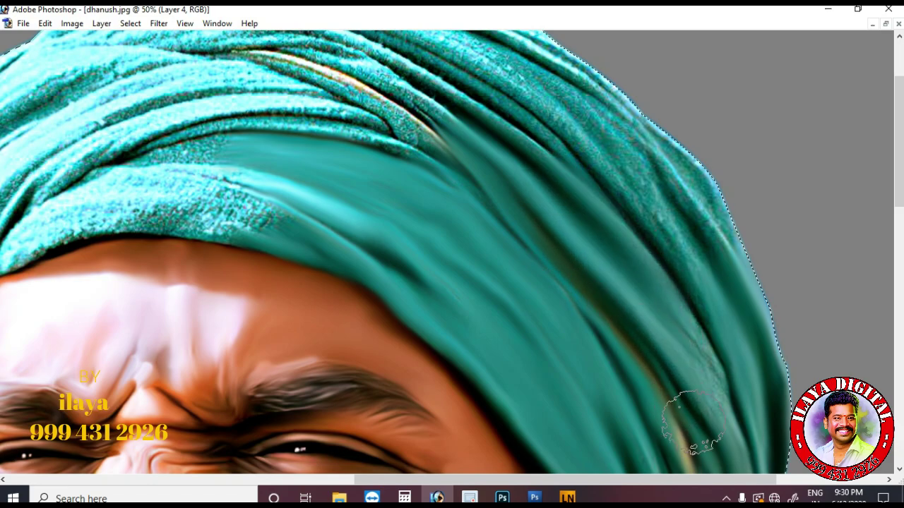
scroll(686, 433, up, 3)
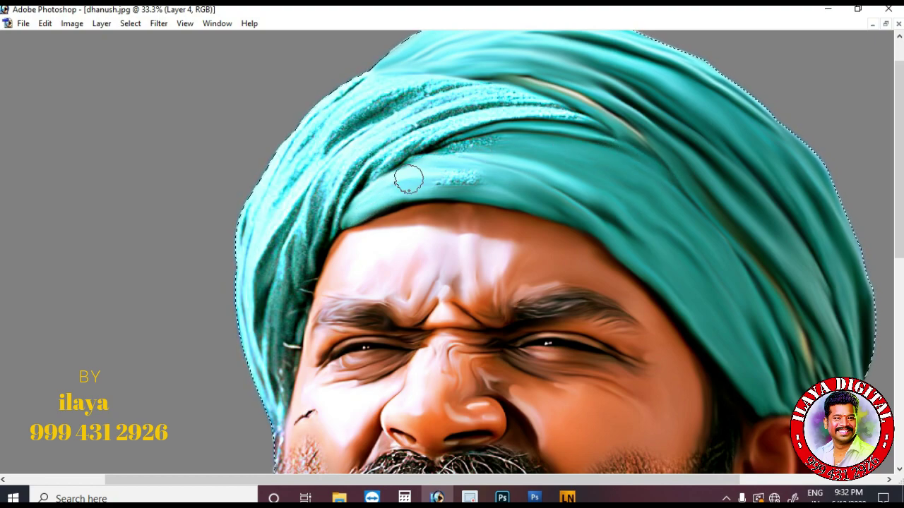
mouse_move(407, 178)
mouse_down()
mouse_move(488, 184)
mouse_move(449, 147)
mouse_move(482, 125)
mouse_move(600, 121)
mouse_up()
mouse_move(380, 138)
mouse_down()
mouse_move(532, 102)
mouse_move(591, 118)
mouse_up()
drag(320, 159, 458, 90)
drag(312, 134, 408, 93)
scroll(292, 97, down, 1)
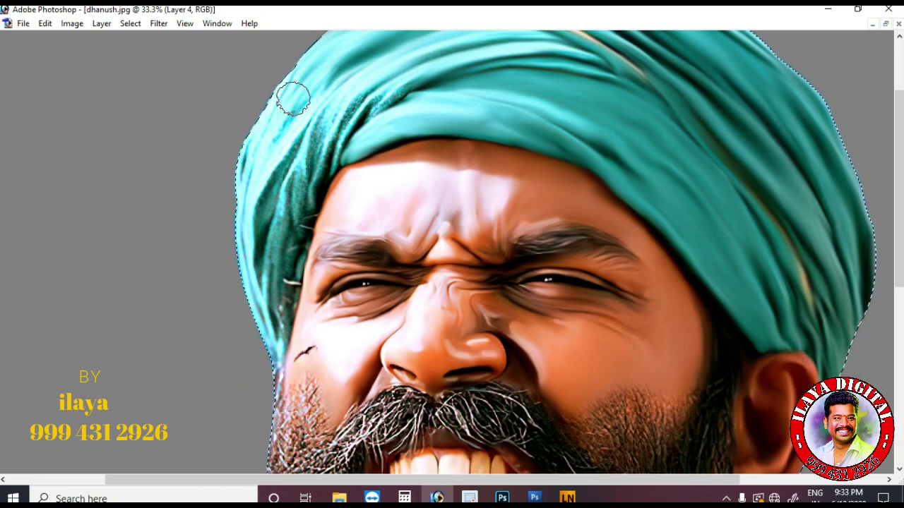
Smudge the turban's outer folds beside the bright temple and clear the remaining grain, enlarging the brush.
mouse_move(241, 199)
mouse_down()
mouse_move(273, 285)
mouse_move(289, 235)
mouse_move(282, 309)
mouse_move(295, 210)
mouse_move(310, 220)
mouse_move(320, 172)
mouse_move(265, 218)
mouse_move(295, 219)
mouse_move(310, 151)
mouse_move(278, 282)
mouse_move(279, 368)
mouse_up()
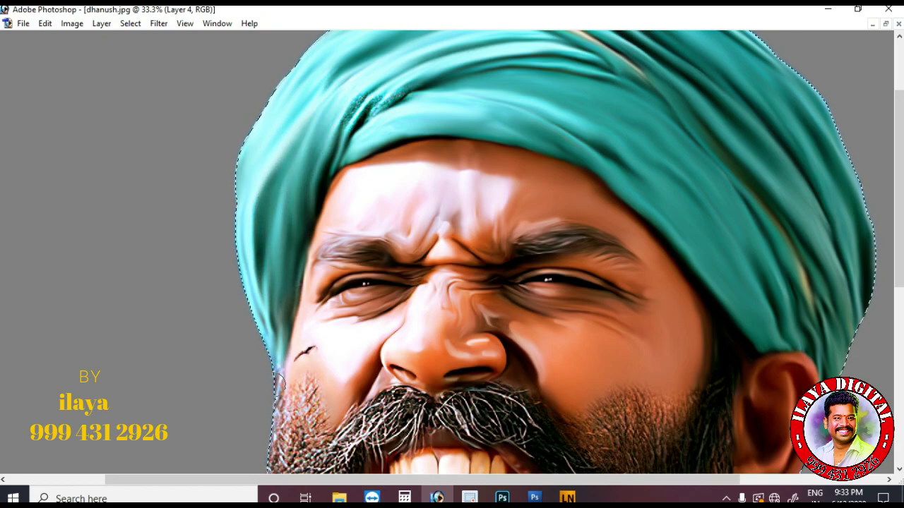
scroll(274, 235, up, 3)
key(bracketright)
key(bracketright)
key(bracketright)
drag(339, 233, 378, 191)
Smudge the cheek beard's upper edge into soft strands on Layer 5 with a 28-pixel bristle brush at 75% strength.
scroll(339, 176, down, 12)
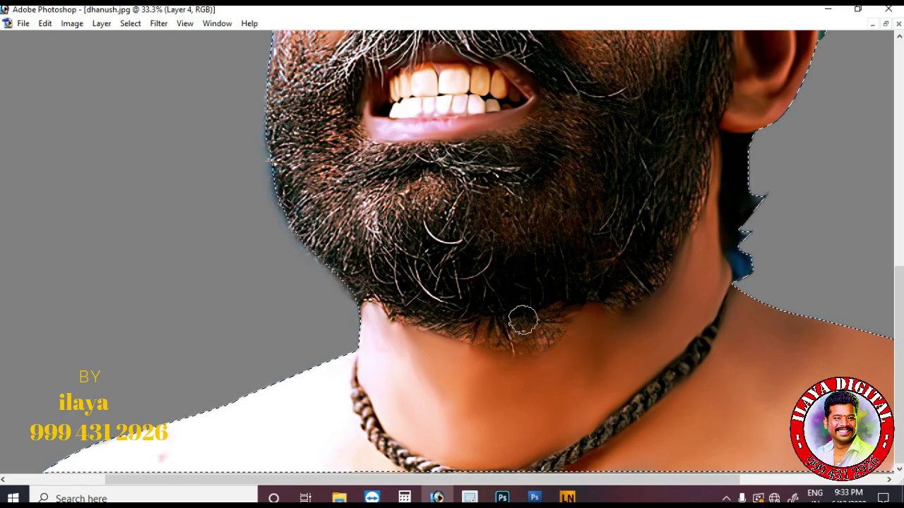
scroll(677, 291, up, 10)
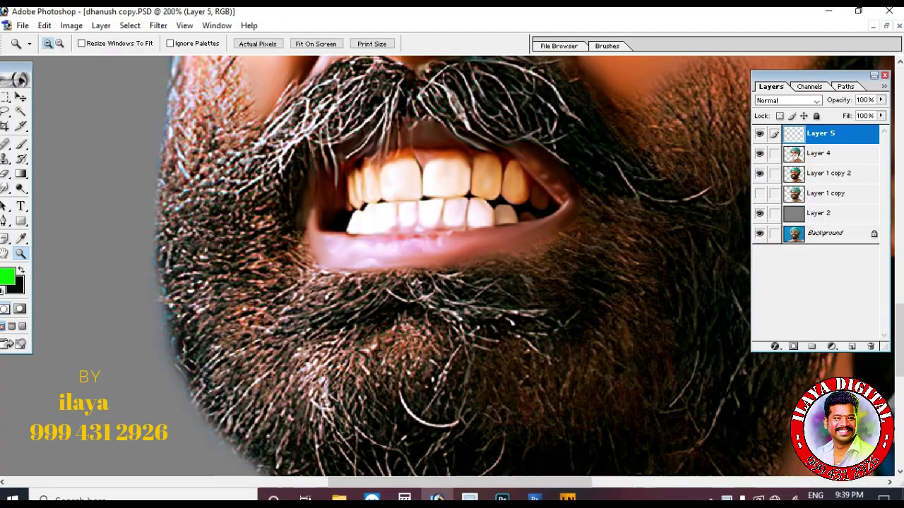
scroll(451, 266, down, 5)
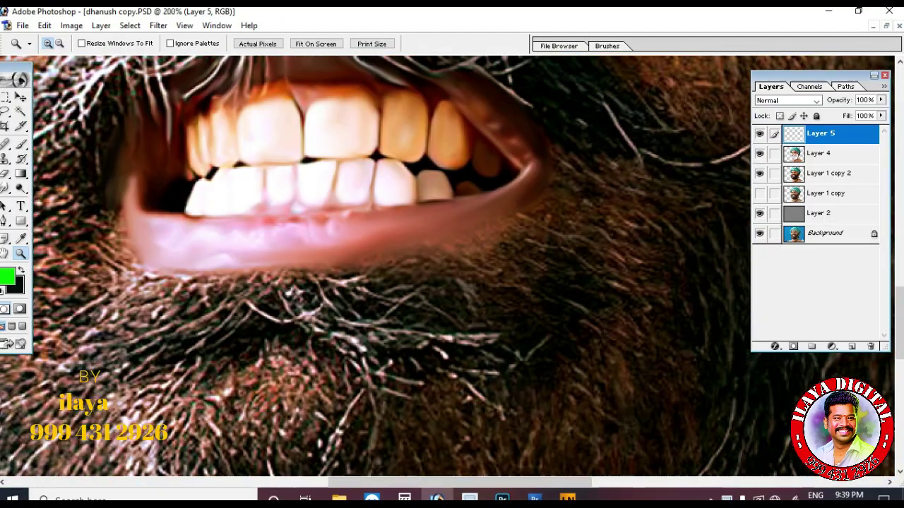
key(ctrl+minus)
scroll(452, 267, up, 3)
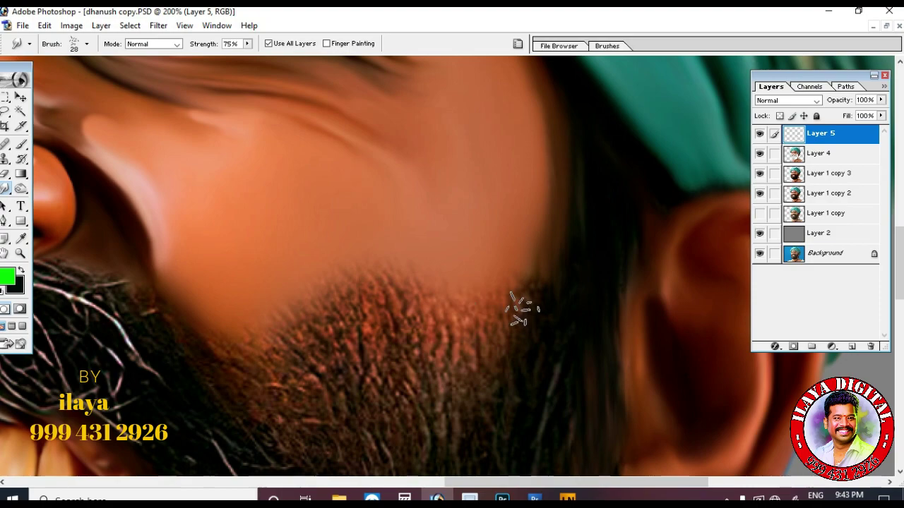
mouse_move(512, 304)
mouse_down()
mouse_move(513, 401)
mouse_move(446, 296)
mouse_move(396, 265)
mouse_move(397, 393)
mouse_move(401, 382)
mouse_move(325, 294)
mouse_move(307, 322)
mouse_move(302, 398)
mouse_move(278, 364)
mouse_move(217, 365)
mouse_move(212, 352)
mouse_move(325, 437)
mouse_up()
drag(307, 305, 333, 363)
drag(325, 301, 348, 358)
scroll(363, 374, down, 2)
drag(328, 200, 363, 284)
drag(371, 184, 397, 258)
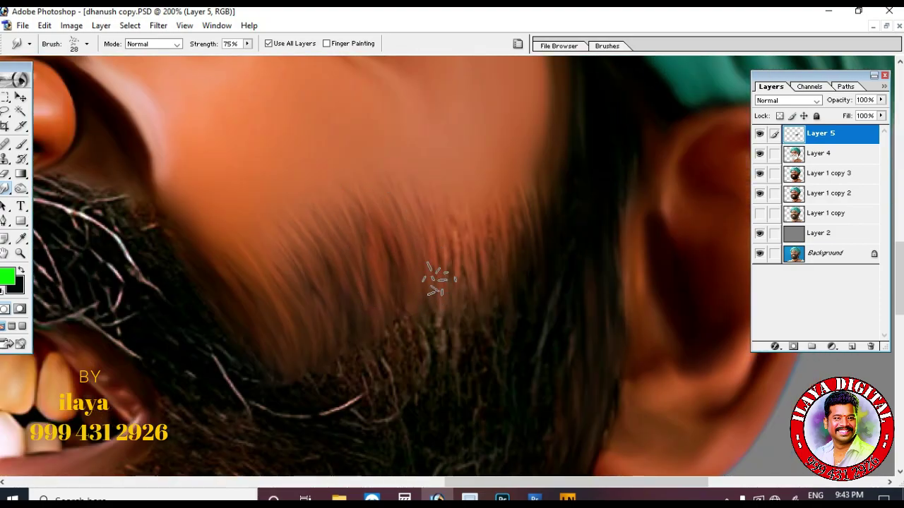
Extend the soft hair strands across the cheek beard toward the sideburn.
drag(439, 235, 459, 302)
drag(468, 234, 487, 319)
drag(509, 199, 529, 252)
drag(539, 164, 550, 239)
Blend the curled moustache tip into a smooth lock and soften the beard just above it.
scroll(544, 240, down, 3)
drag(220, 223, 317, 281)
drag(322, 282, 369, 272)
drag(211, 210, 283, 271)
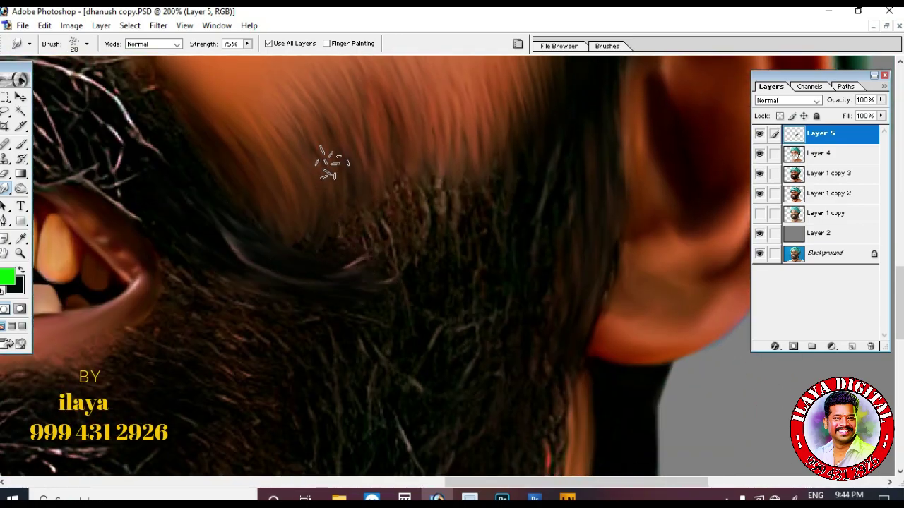
drag(364, 222, 394, 262)
drag(416, 180, 432, 237)
Smudge the beard beside and below the corner of the mouth into flowing strands.
scroll(310, 308, down, 3)
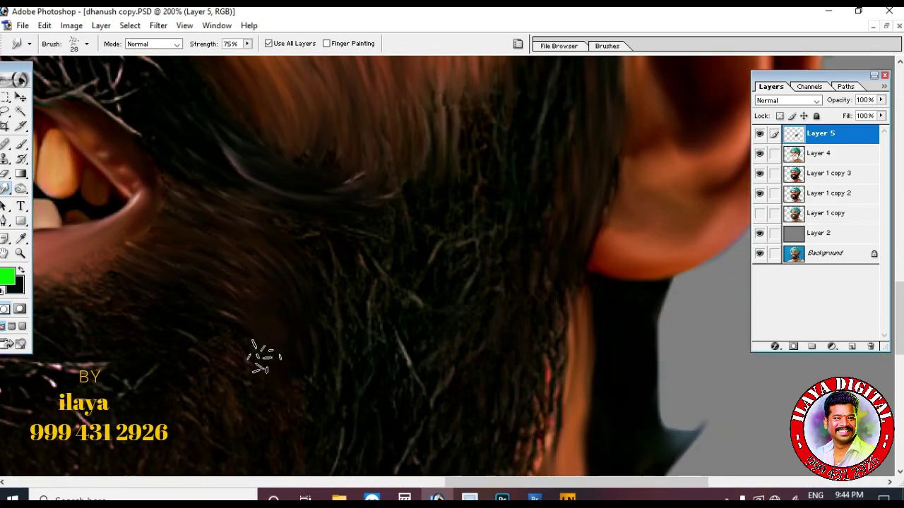
drag(67, 278, 97, 322)
drag(201, 344, 347, 300)
scroll(357, 303, down, 3)
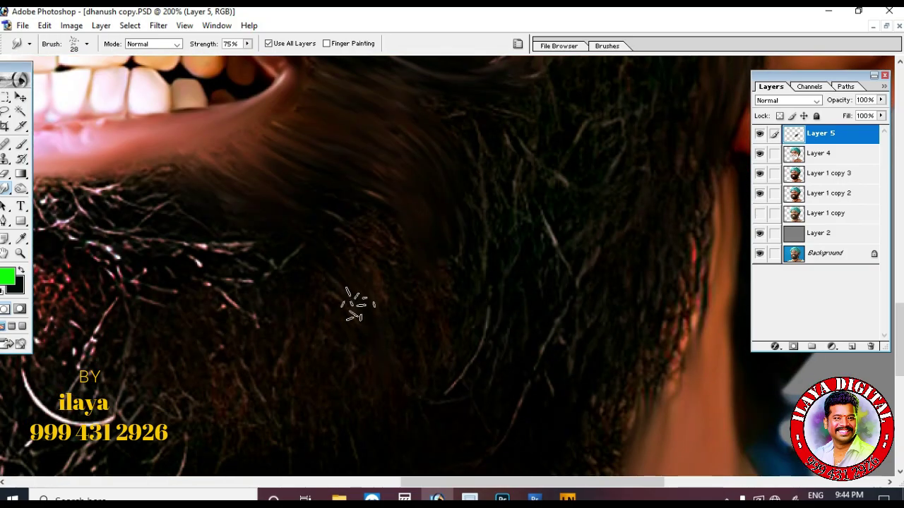
scroll(447, 372, down, 3)
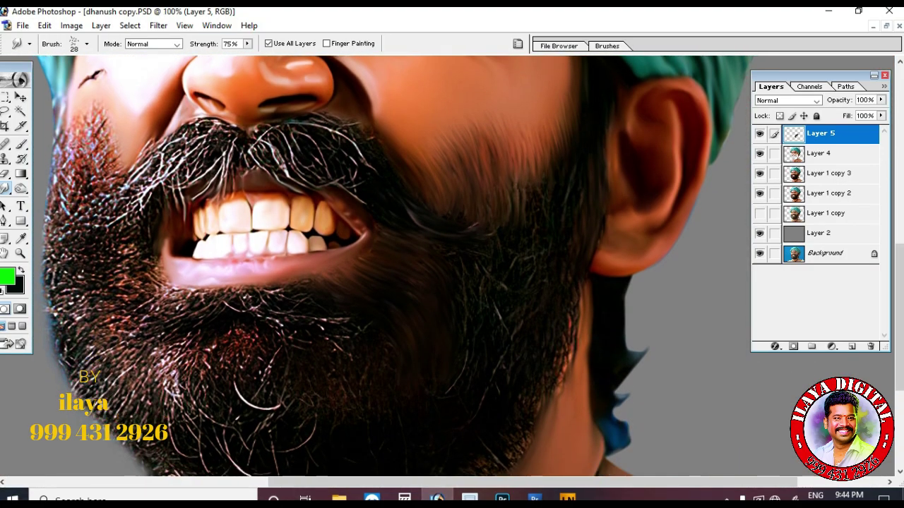
Pull soft strands along the beard's jaw edge below the ear, enlarging the bristle brush from 30 to 50 pixels.
drag(559, 211, 561, 274)
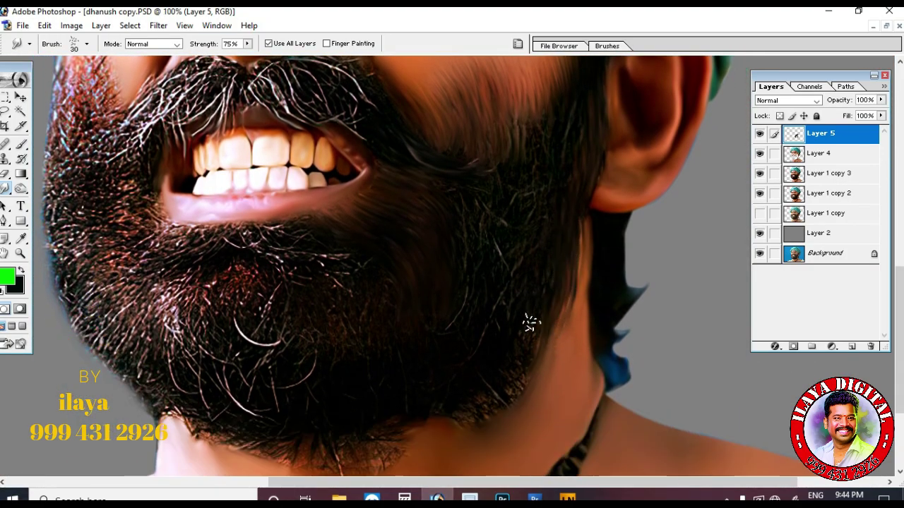
mouse_move(531, 324)
mouse_down()
mouse_move(497, 418)
mouse_move(442, 427)
mouse_up()
scroll(520, 341, down, 1)
key(bracketright)
key(bracketright)
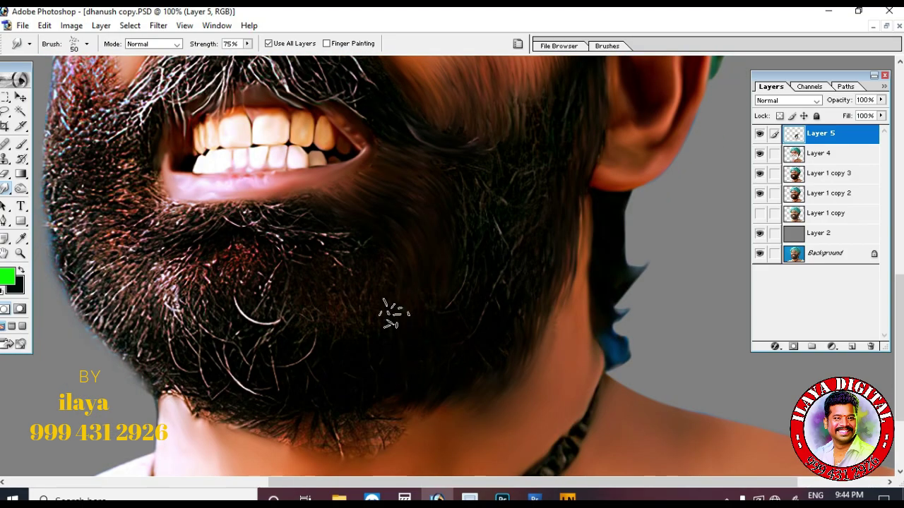
Smudge away the light stray hairs in the side beard below the moustache tip with a 30-pixel bristle brush.
scroll(459, 332, up, 3)
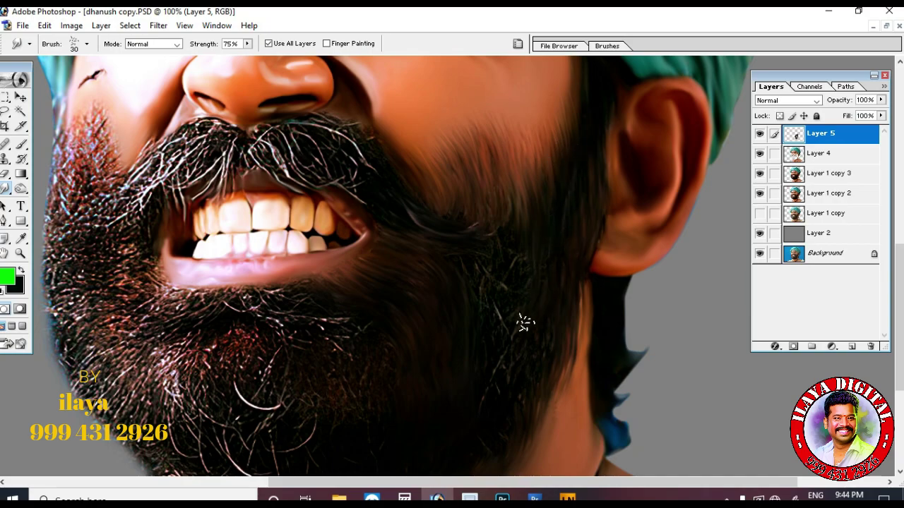
key(ctrl+plus)
scroll(548, 322, down, 3)
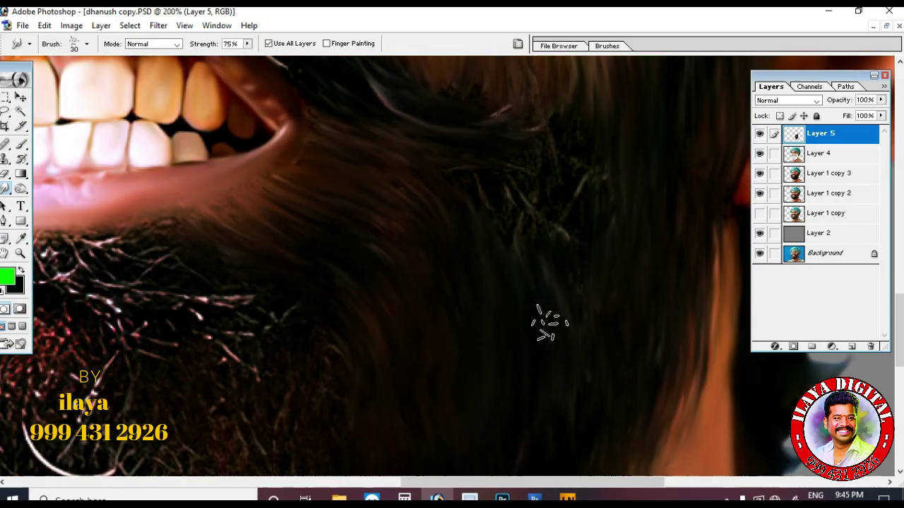
drag(451, 173, 577, 297)
drag(422, 223, 421, 393)
scroll(452, 297, up, 4)
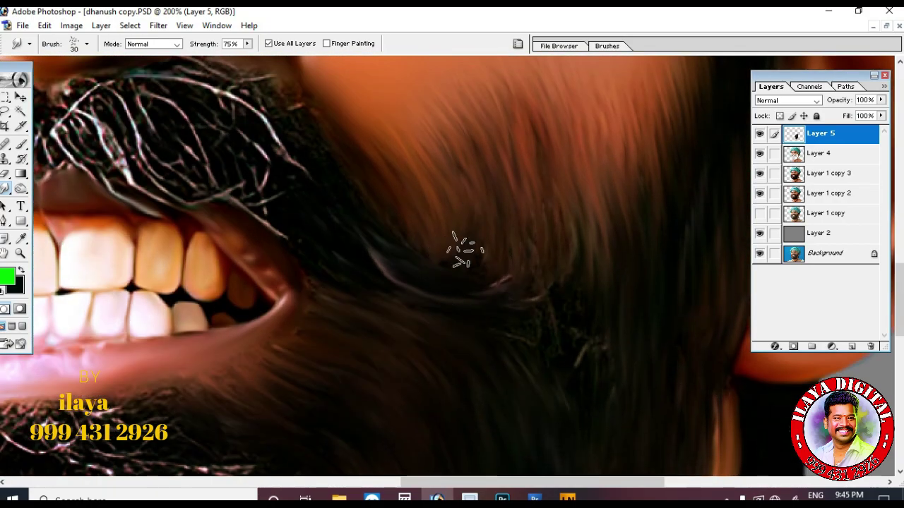
scroll(529, 283, down, 2)
scroll(569, 402, up, 6)
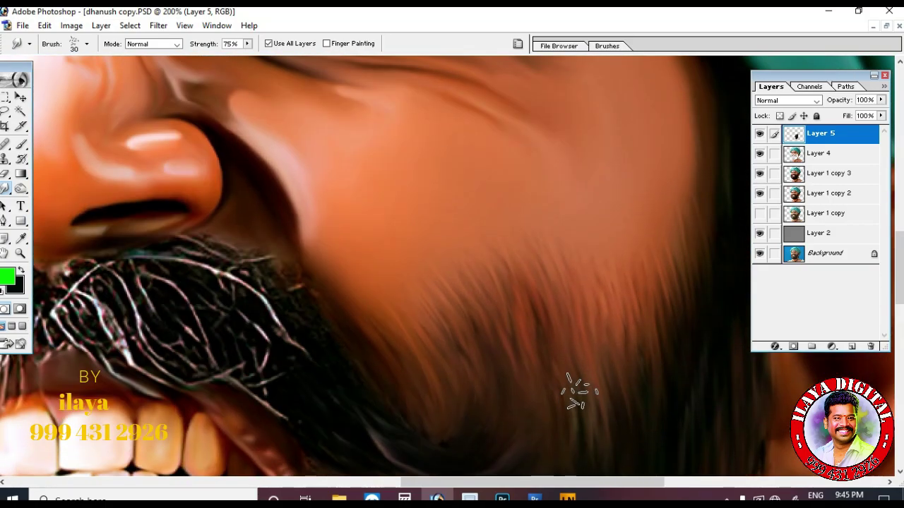
drag(565, 482, 674, 482)
scroll(308, 349, down, 6)
drag(565, 482, 509, 482)
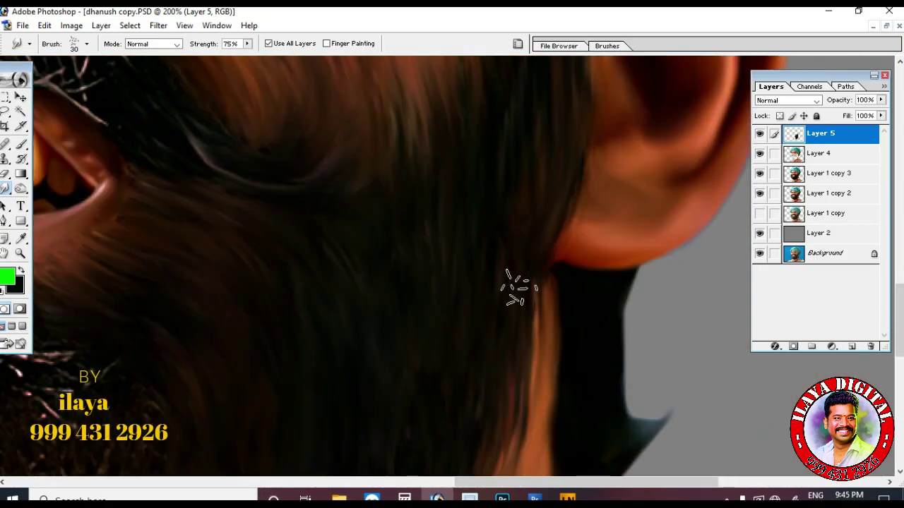
Smudge the hair tuft beneath the lower lip into smooth strands sweeping outward to both sides.
scroll(514, 289, down, 3)
scroll(424, 247, left, 5)
mouse_move(323, 148)
mouse_down()
mouse_move(398, 163)
mouse_move(366, 157)
mouse_move(372, 187)
mouse_move(538, 138)
mouse_up()
drag(417, 149, 487, 221)
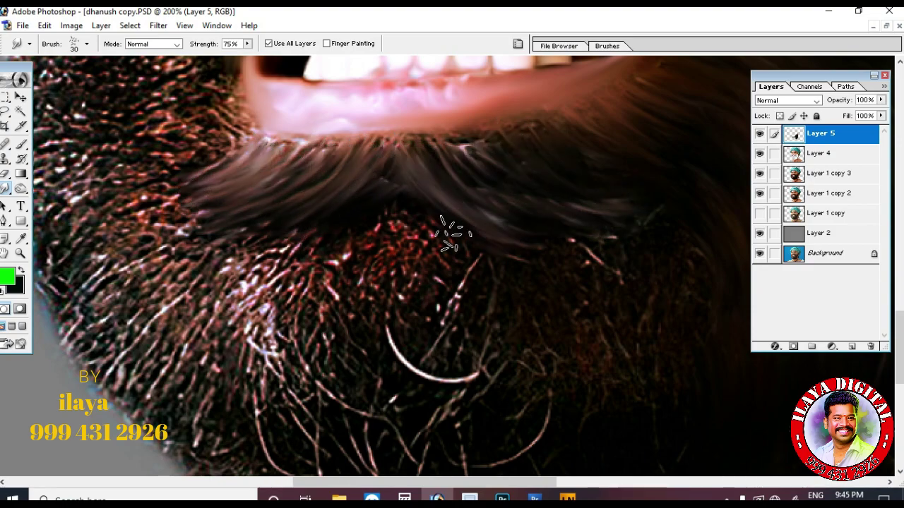
Draw the bright side of the chin beard into long curved strands from below the lip tuft to the jaw.
scroll(431, 265, down, 3)
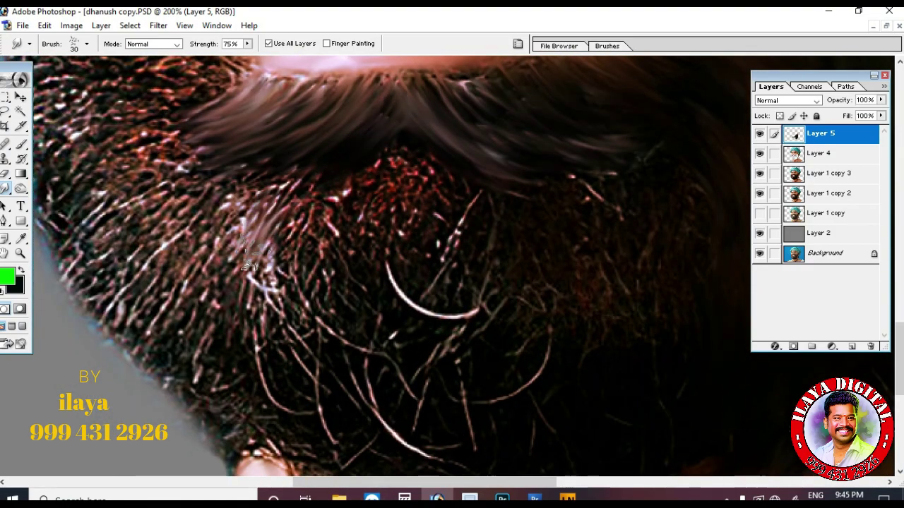
drag(247, 222, 282, 406)
drag(271, 244, 320, 413)
drag(305, 194, 360, 383)
drag(376, 176, 431, 385)
drag(395, 204, 459, 346)
drag(283, 244, 370, 411)
drag(261, 190, 231, 395)
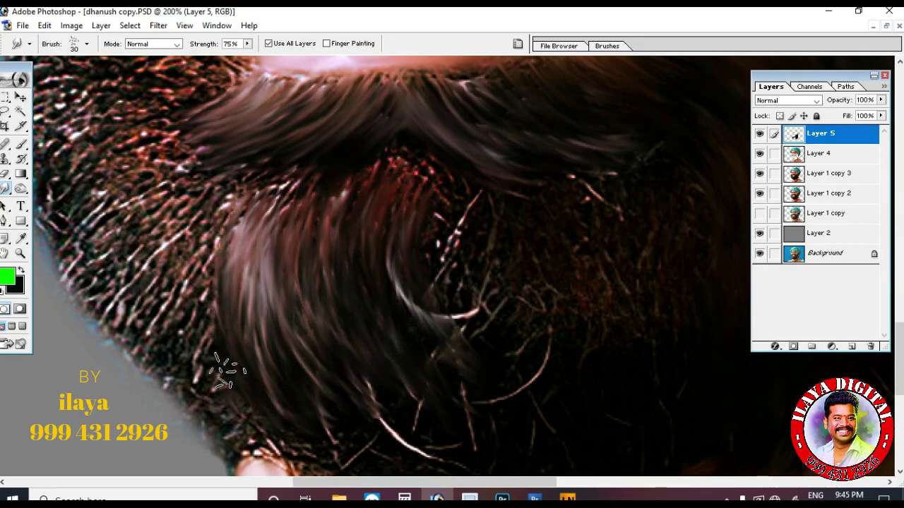
drag(240, 212, 219, 374)
drag(286, 185, 238, 277)
Blend the shaded half of the chin beard and its curled white hair into soft downward strands.
drag(692, 324, 462, 263)
scroll(462, 263, up, 1)
drag(406, 212, 426, 374)
drag(367, 212, 378, 272)
drag(311, 211, 285, 355)
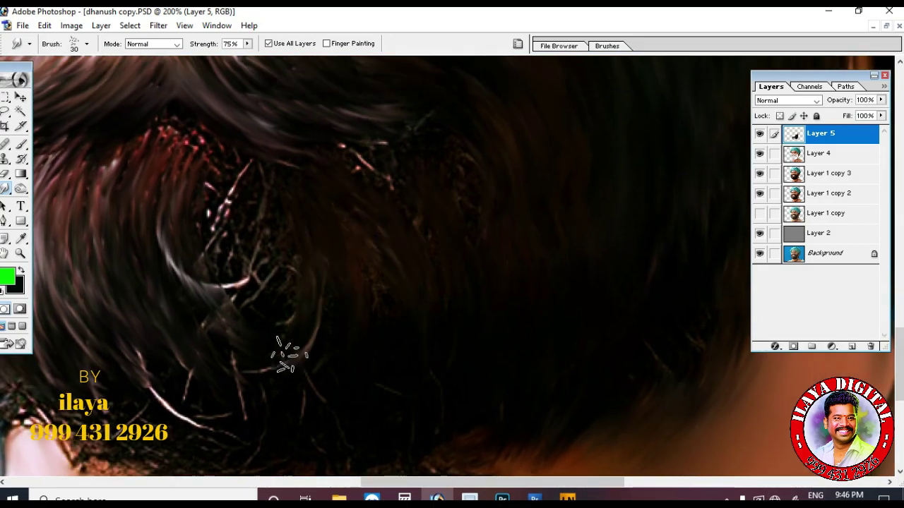
drag(244, 209, 205, 297)
drag(205, 177, 259, 310)
mouse_move(242, 119)
mouse_down()
mouse_move(296, 159)
mouse_move(397, 199)
mouse_up()
Smooth the remaining stray hairs in the beard beneath the shaded end of the lower lip.
scroll(361, 244, up, 3)
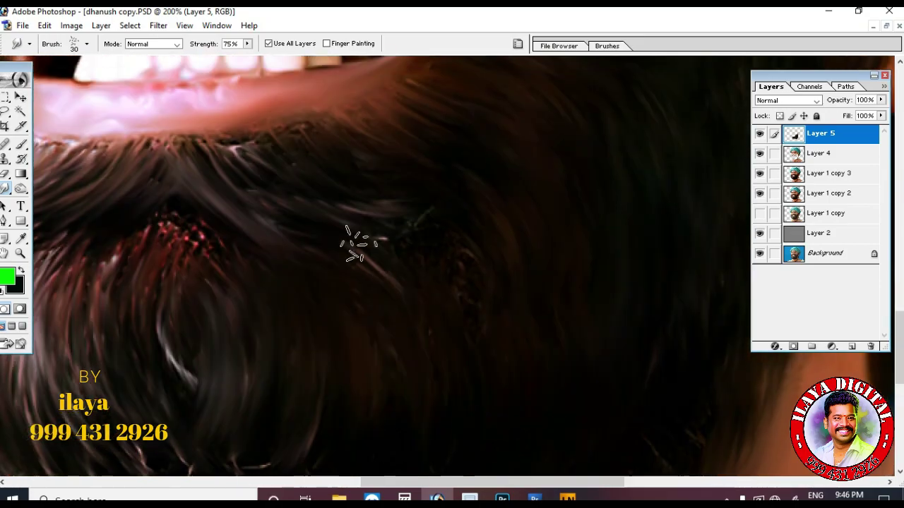
drag(361, 244, 458, 340)
drag(354, 162, 452, 237)
Feather the beard's lower edge into the neck skin along the shaded jawline.
scroll(486, 205, down, 3)
scroll(486, 205, down, 3)
drag(643, 222, 479, 215)
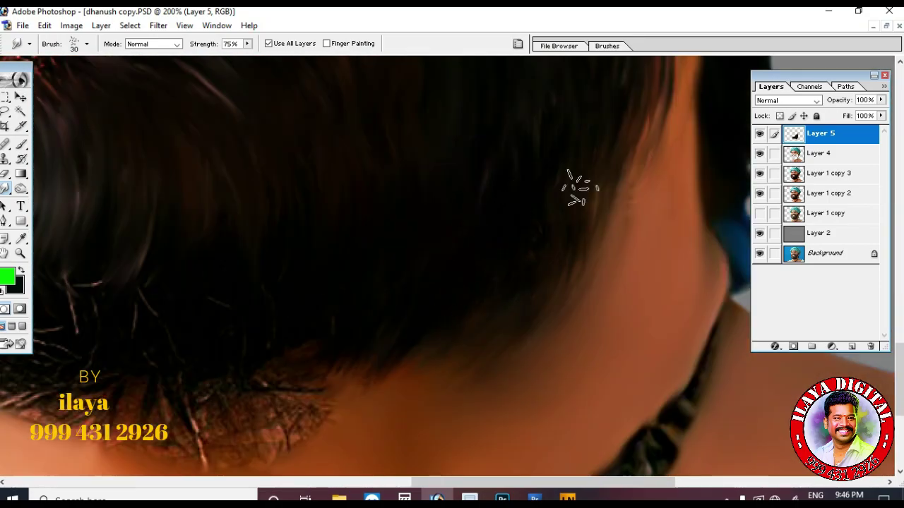
drag(425, 348, 419, 371)
drag(366, 364, 356, 385)
drag(634, 185, 410, 254)
Smudge the coarse hairs at the bottom of the chin beard and blend them into the neck.
scroll(371, 359, left, 6)
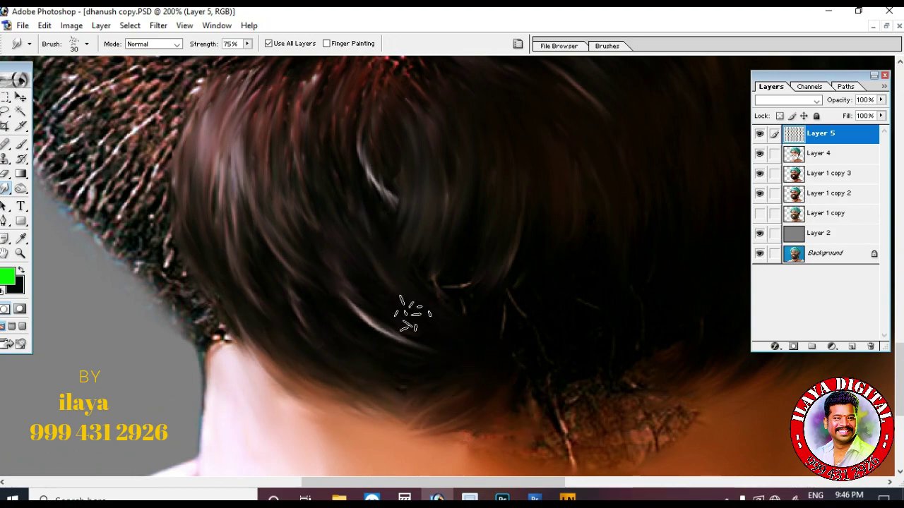
scroll(517, 325, down, 3)
mouse_move(517, 324)
mouse_down()
mouse_move(470, 273)
mouse_move(517, 342)
mouse_move(571, 298)
mouse_move(639, 365)
mouse_move(582, 376)
mouse_move(371, 316)
mouse_up()
scroll(369, 300, right, 8)
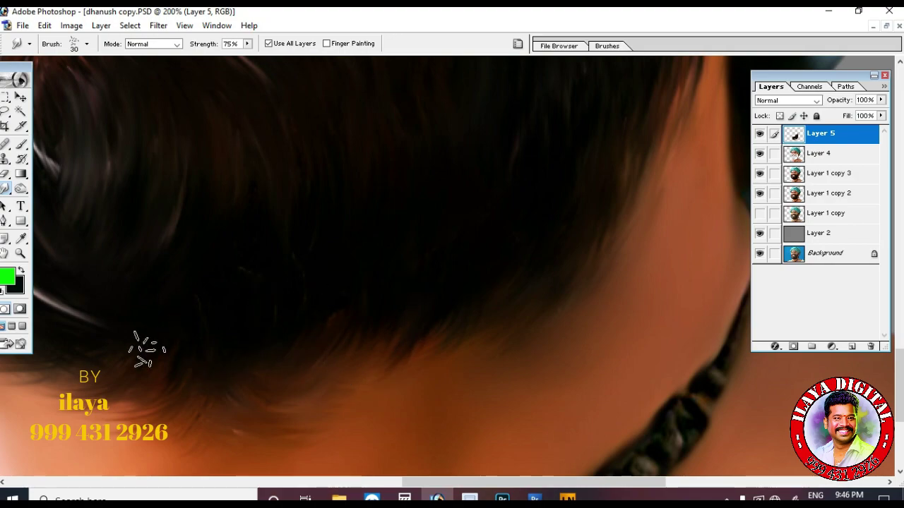
Smudge the upper part of the beard on the lit cheek into soft strands that fade into the skin.
scroll(212, 310, left, 9)
scroll(396, 240, up, 6)
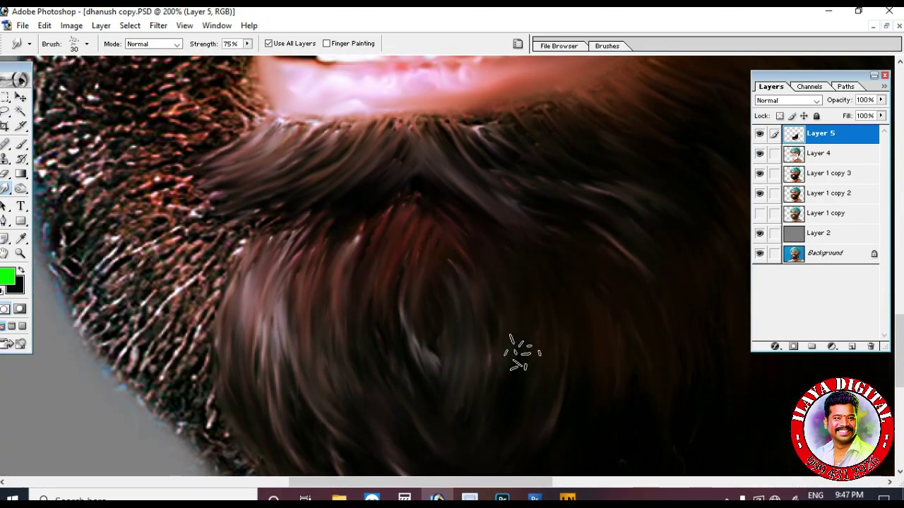
scroll(428, 196, left, 5)
scroll(452, 268, up, 3)
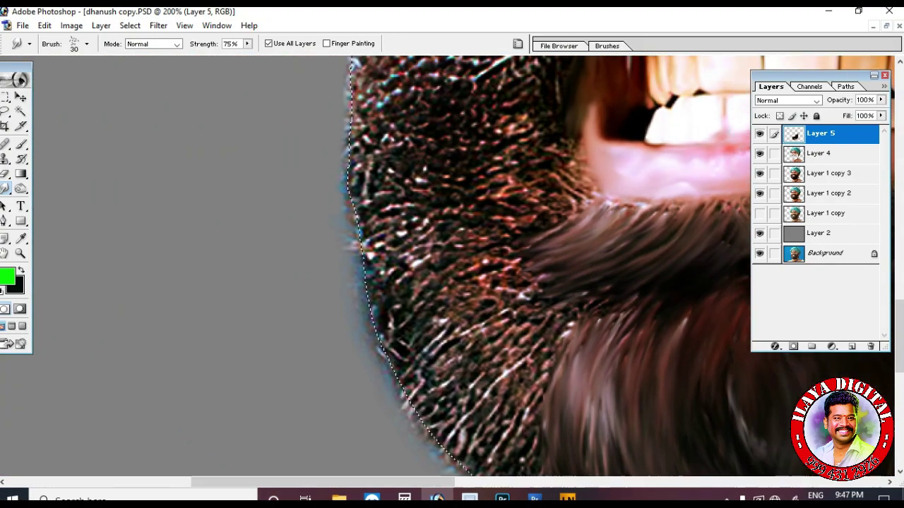
scroll(439, 226, up, 3)
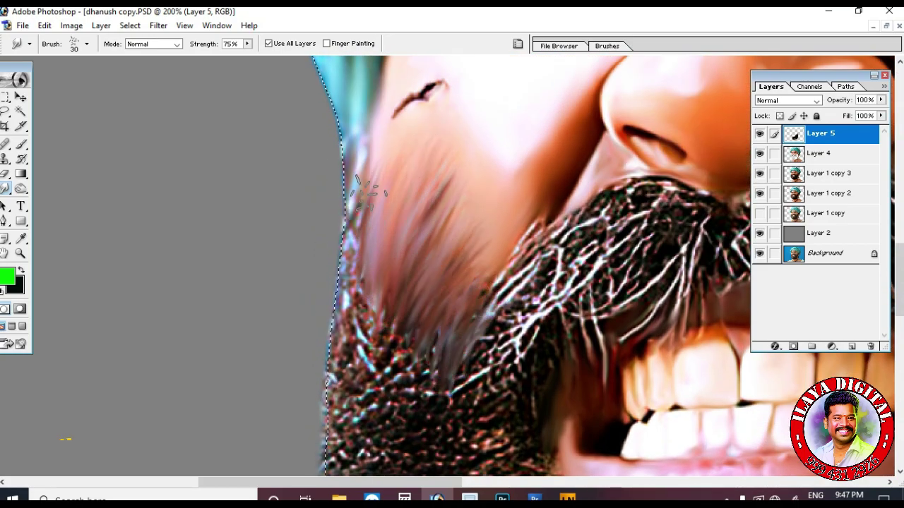
scroll(416, 282, down, 3)
key(e)
scroll(424, 222, up, 2)
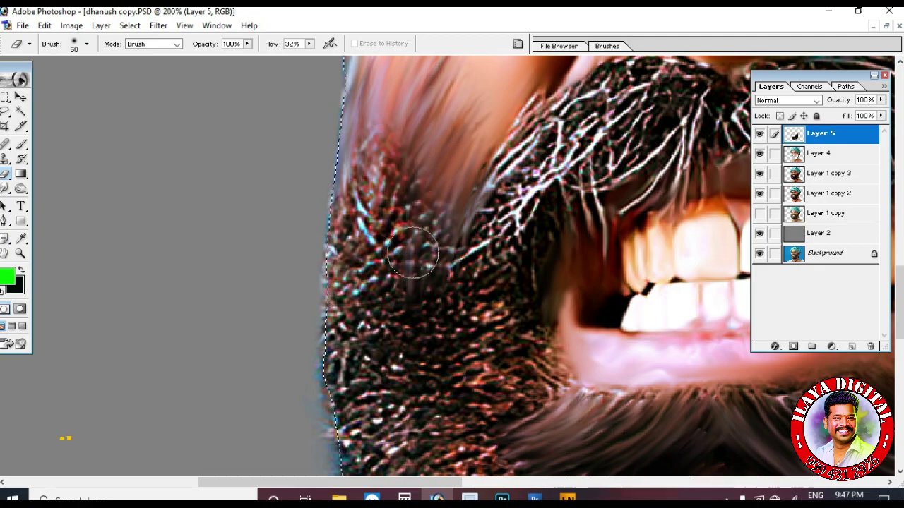
scroll(420, 303, up, 2)
key(r)
Smudge the coarse beard beside the lit mouth corner and along the jaw outline into soft curved strands.
scroll(410, 290, down, 3)
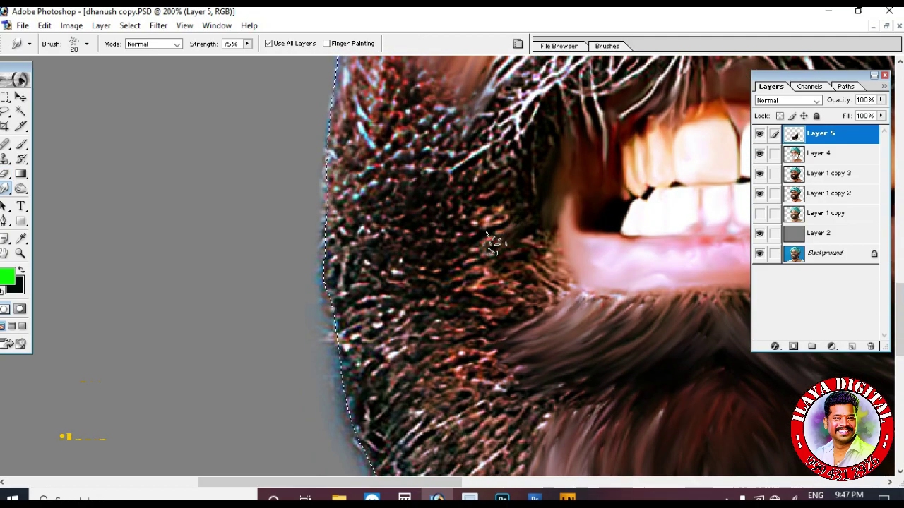
scroll(537, 283, down, 3)
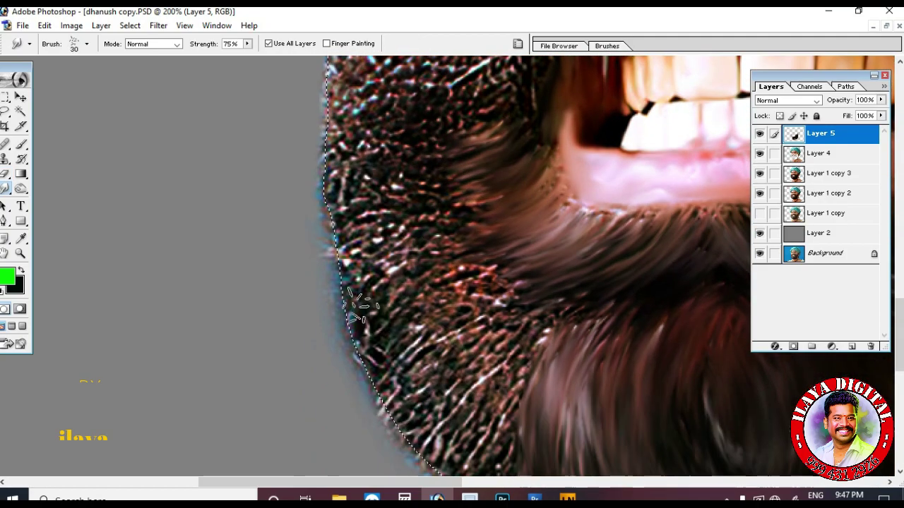
scroll(500, 304, down, 3)
scroll(504, 305, down, 3)
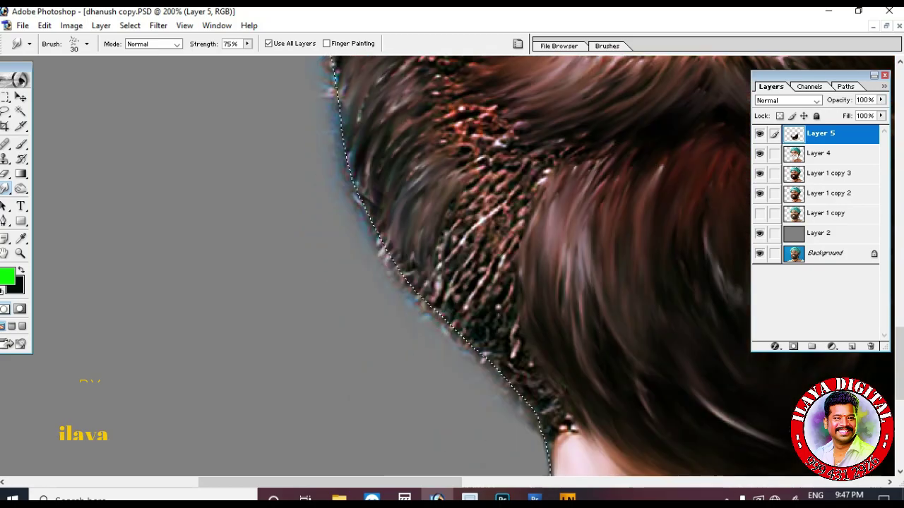
scroll(381, 233, up, 6)
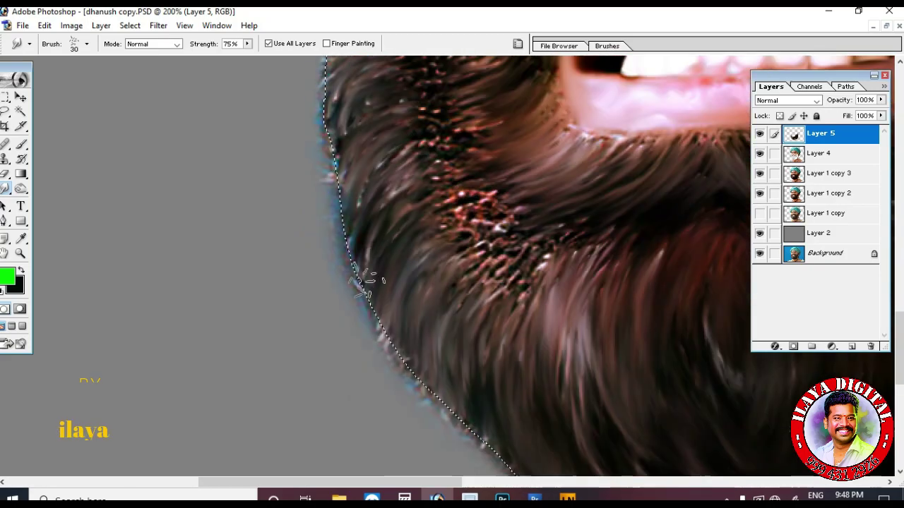
Blend the remaining coarse hairs on the lit cheek, from beside the moustache end down past the mouth corner.
scroll(346, 243, up, 2)
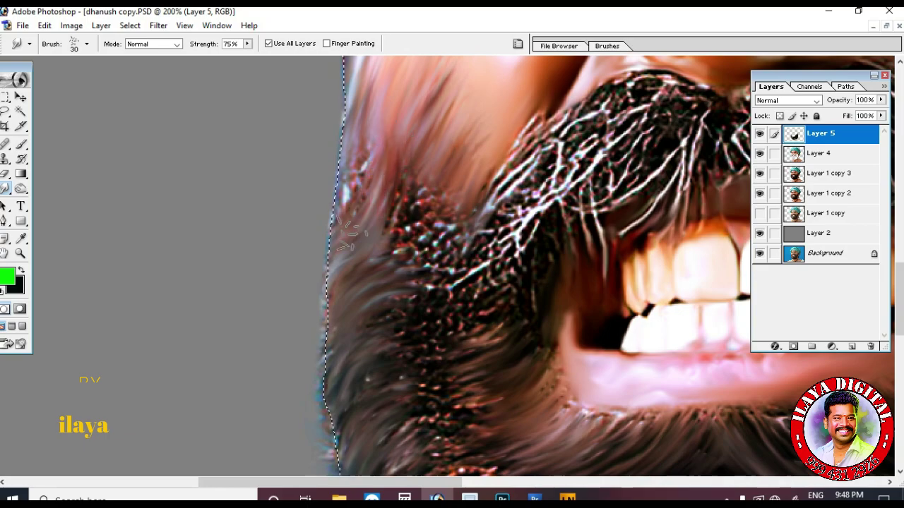
scroll(381, 325, down, 2)
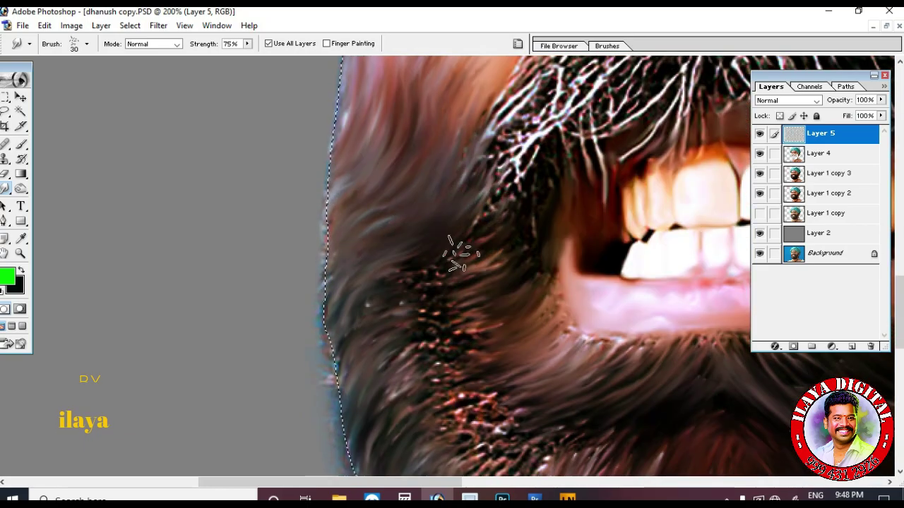
scroll(459, 268, down, 2)
mouse_move(505, 332)
mouse_down()
mouse_move(417, 293)
mouse_move(387, 330)
mouse_up()
scroll(428, 350, down, 3)
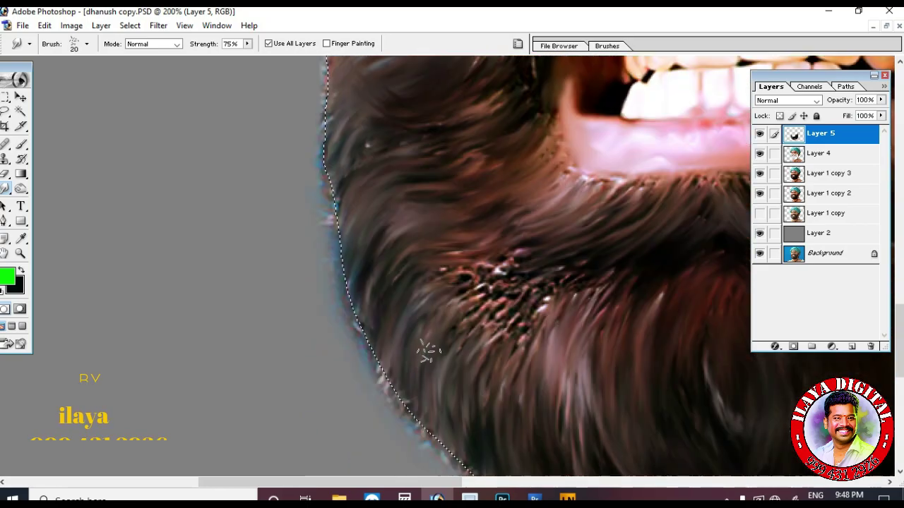
Smudge the coarse patch between the lit cheek and the chin beard into downward strands with a size 20 brush.
drag(467, 273, 435, 286)
drag(515, 282, 459, 367)
drag(579, 283, 495, 353)
drag(487, 258, 541, 248)
drag(604, 284, 530, 352)
Smudge the white hairs at the moustache's lit outer end downward into the cheek beard.
scroll(502, 309, up, 8)
drag(537, 169, 466, 268)
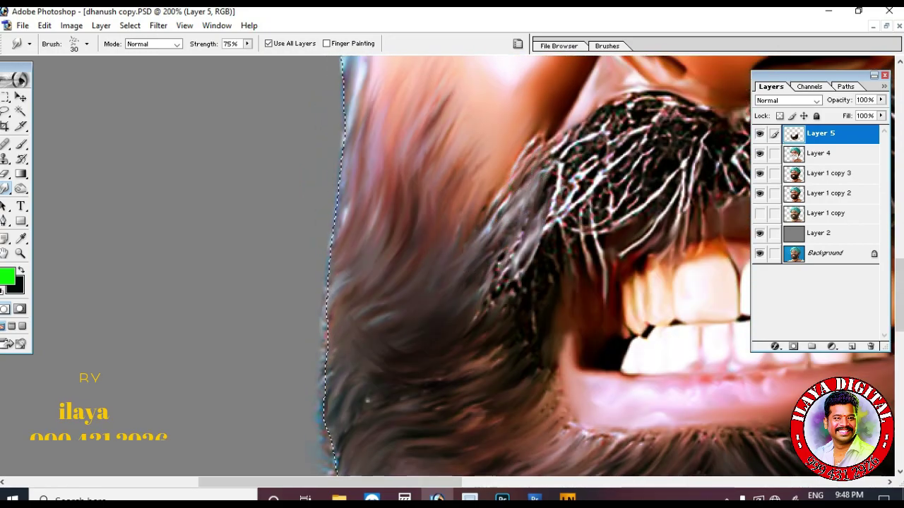
drag(542, 237, 488, 359)
drag(533, 213, 367, 317)
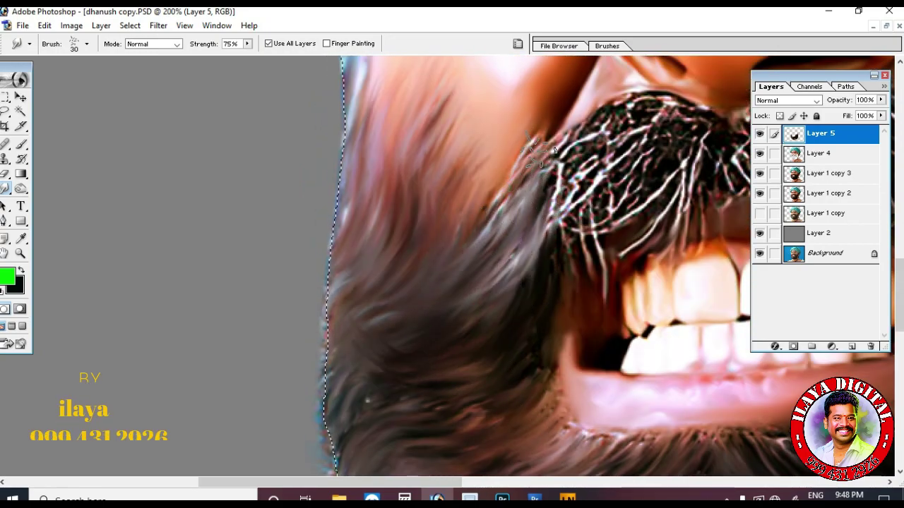
drag(539, 149, 470, 246)
Choose the three-dot brush tip and smudge the white hairs on the shaded half of the moustache into outward strands.
key(ctrl+minus)
key(ctrl+minus)
key(ctrl+minus)
scroll(452, 304, up, 1)
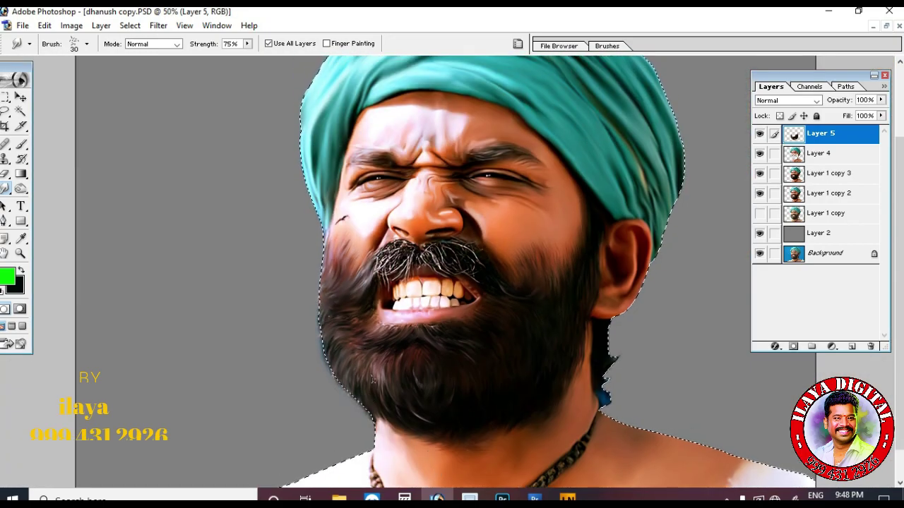
key(ctrl+space)
drag(360, 213, 526, 345)
right_click(468, 205)
double_click(495, 152)
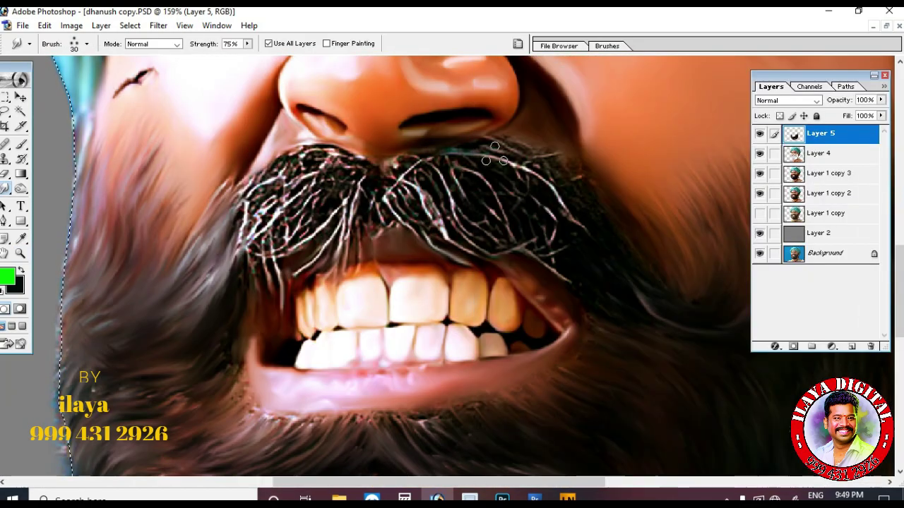
mouse_move(497, 155)
mouse_down()
mouse_move(585, 244)
mouse_move(602, 230)
mouse_move(720, 317)
mouse_up()
drag(416, 164, 458, 239)
mouse_move(443, 166)
mouse_down()
mouse_move(485, 246)
mouse_move(521, 245)
mouse_up()
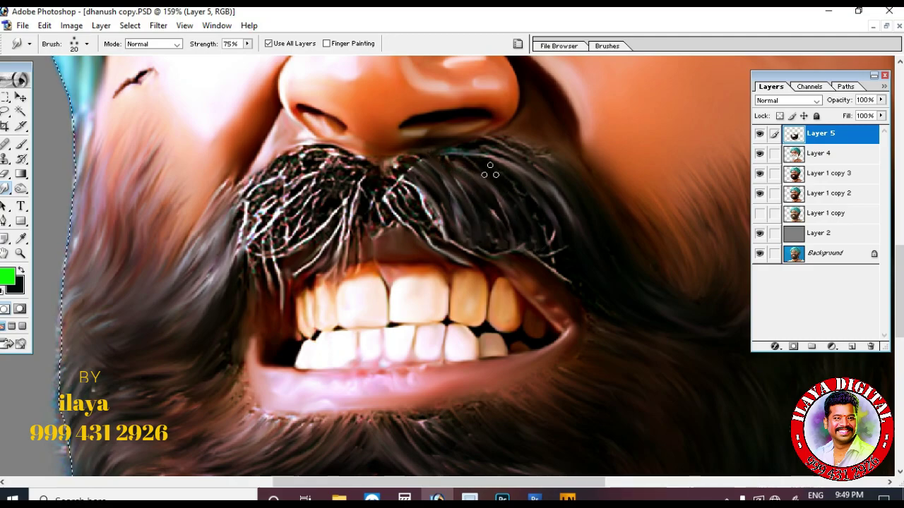
Smooth the remaining white hairs near the moustache's centre parting and along the lower edge of its shaded half.
scroll(490, 170, up, 2)
mouse_move(403, 244)
mouse_down()
mouse_move(386, 259)
mouse_move(400, 269)
mouse_move(401, 260)
mouse_move(462, 330)
mouse_up()
drag(442, 288, 514, 328)
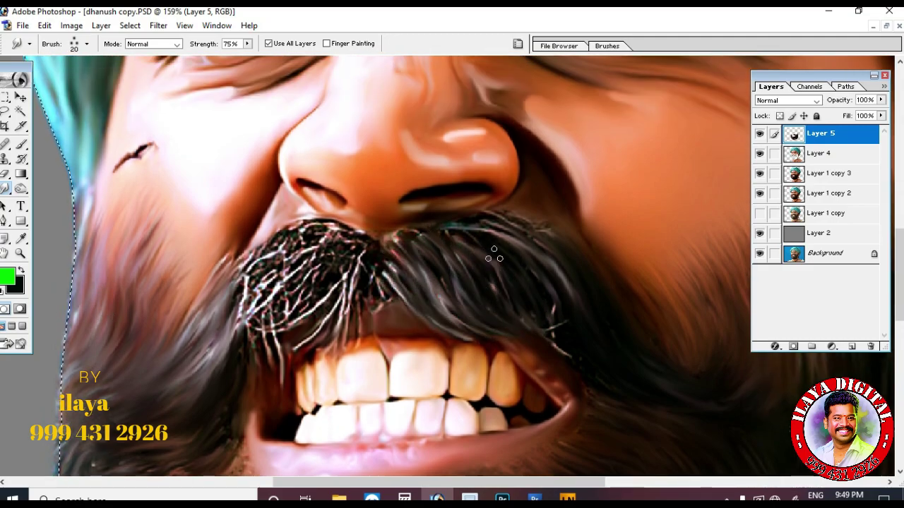
drag(494, 254, 534, 322)
scroll(543, 323, up, 3)
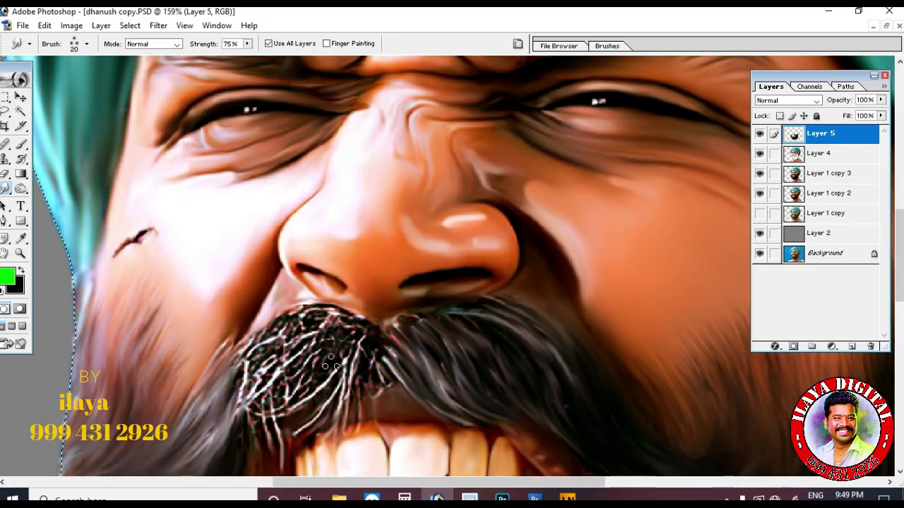
Smudge the white hairs on the lit half of the moustache into dark strands sweeping toward the cheek.
scroll(330, 360, down, 3)
mouse_move(357, 255)
mouse_down()
mouse_move(310, 299)
mouse_move(312, 251)
mouse_move(285, 263)
mouse_move(245, 300)
mouse_move(218, 358)
mouse_move(240, 300)
mouse_move(319, 236)
mouse_move(309, 274)
mouse_move(362, 266)
mouse_move(365, 302)
mouse_move(304, 356)
mouse_move(256, 341)
mouse_move(266, 369)
mouse_up()
scroll(307, 284, down, 4)
scroll(284, 456, up, 3)
drag(276, 325, 247, 345)
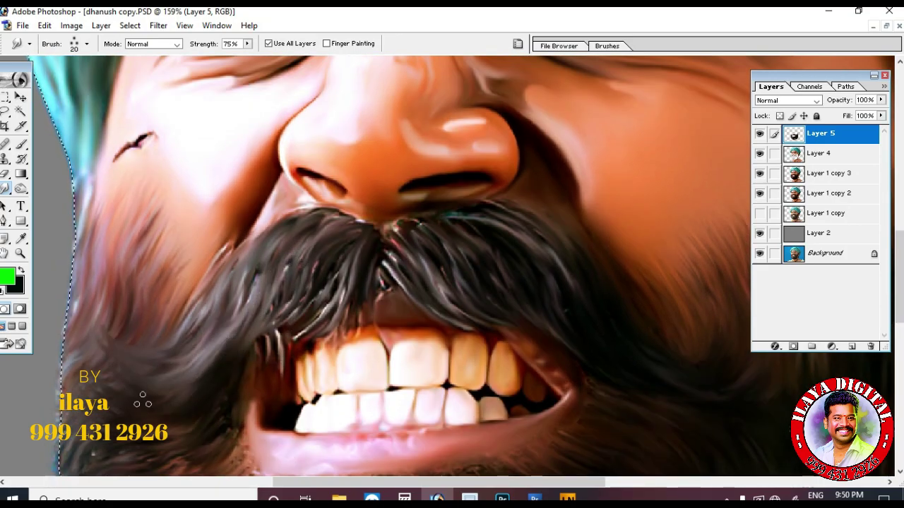
Refine the moustache hairs above the lit mouth corner at 50% strength, and its shaded half at 80%.
key(ctrl+plus)
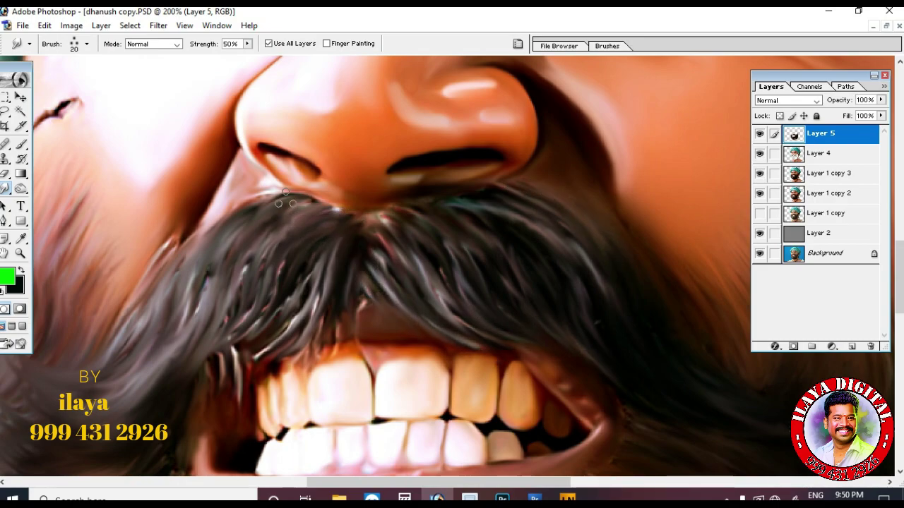
drag(243, 330, 197, 395)
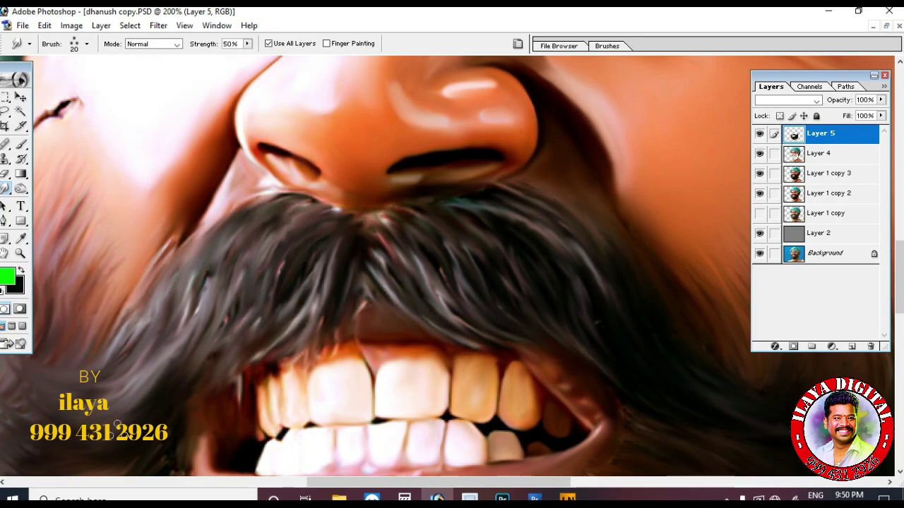
drag(139, 430, 541, 351)
key(8)
mouse_move(565, 275)
mouse_down()
mouse_move(405, 313)
mouse_move(567, 379)
mouse_move(375, 428)
mouse_move(529, 412)
mouse_move(459, 327)
mouse_up()
Outline the lower lip and mouth with a closed pen path and turn it into a selection.
key(ctrl+minus)
key(ctrl+minus)
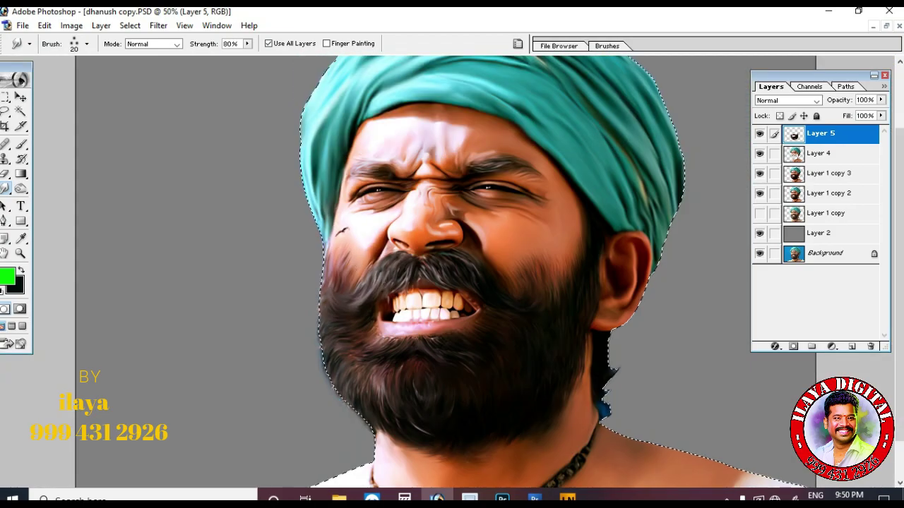
scroll(395, 303, up, 1)
drag(323, 292, 475, 391)
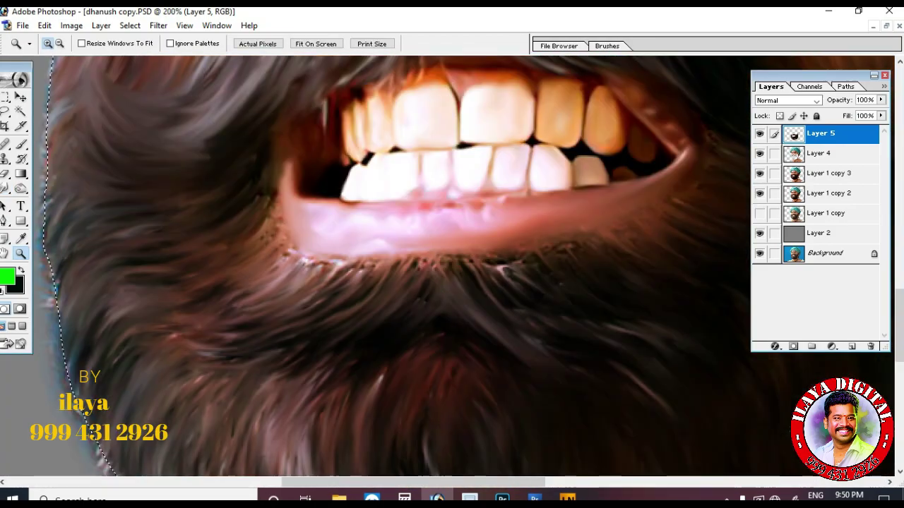
key(p)
click(275, 238)
drag(302, 330, 332, 337)
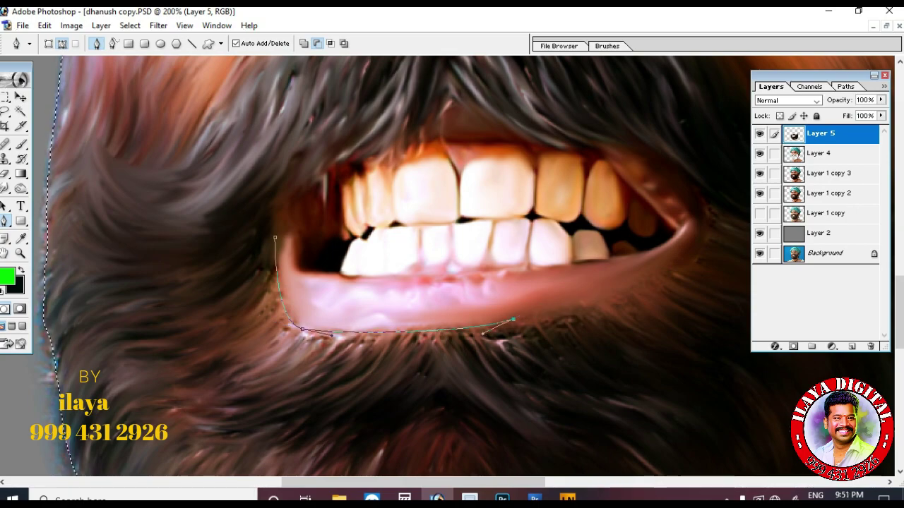
drag(683, 248, 710, 203)
click(698, 189)
drag(454, 167, 385, 187)
drag(296, 200, 284, 213)
click(274, 238)
key(ctrl+Return)
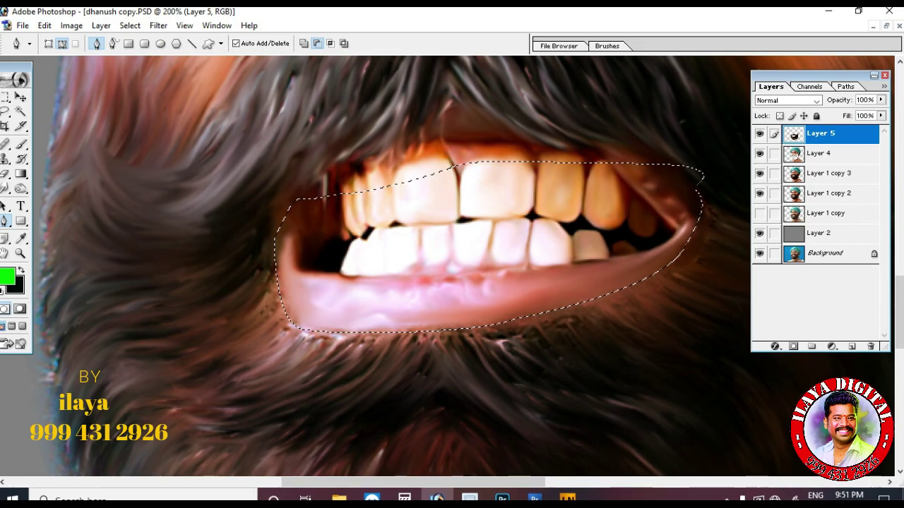
Smudge the beard roots along the lit edge of the lower lip at 70% strength.
key(r)
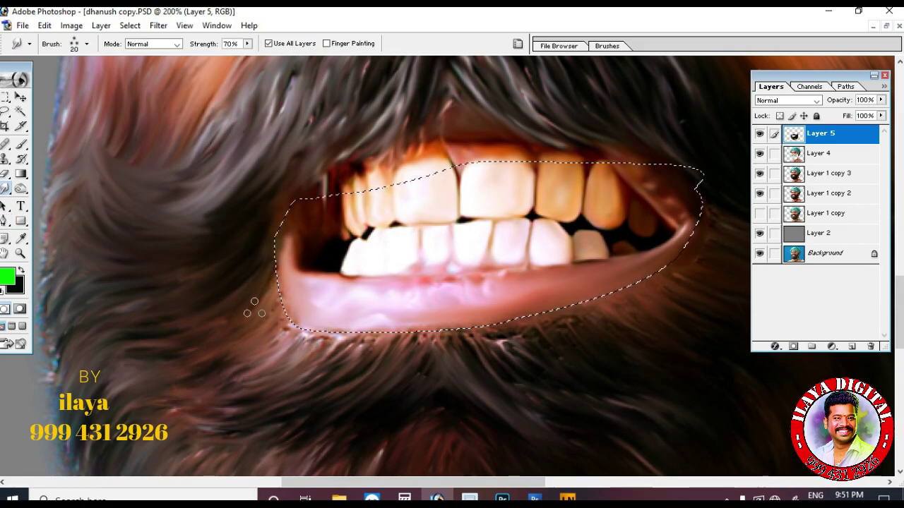
drag(291, 326, 315, 344)
mouse_move(315, 335)
mouse_down()
mouse_move(350, 355)
mouse_move(416, 345)
mouse_up()
key(bracketleft)
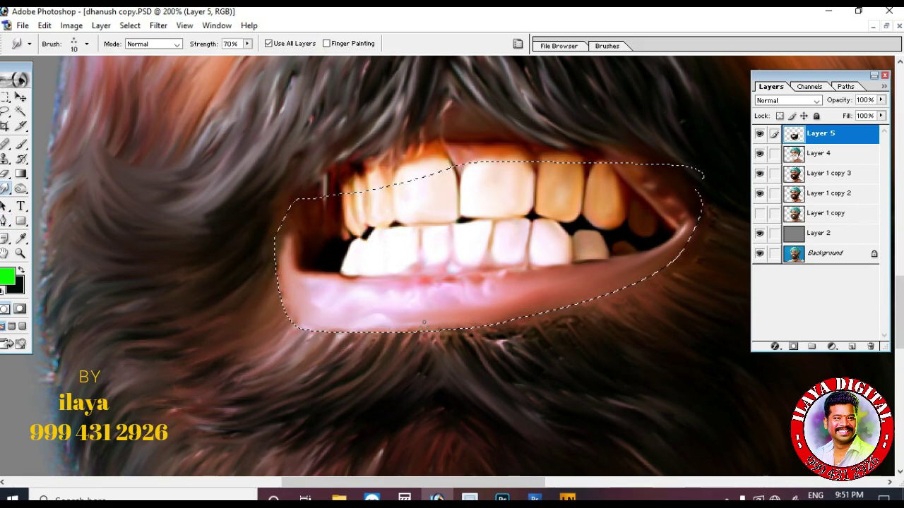
Blend the rest of the beard beneath the lower lip with the size 30 scattered-dash brush tip, and clear the selection.
right_click(382, 357)
double_click(502, 141)
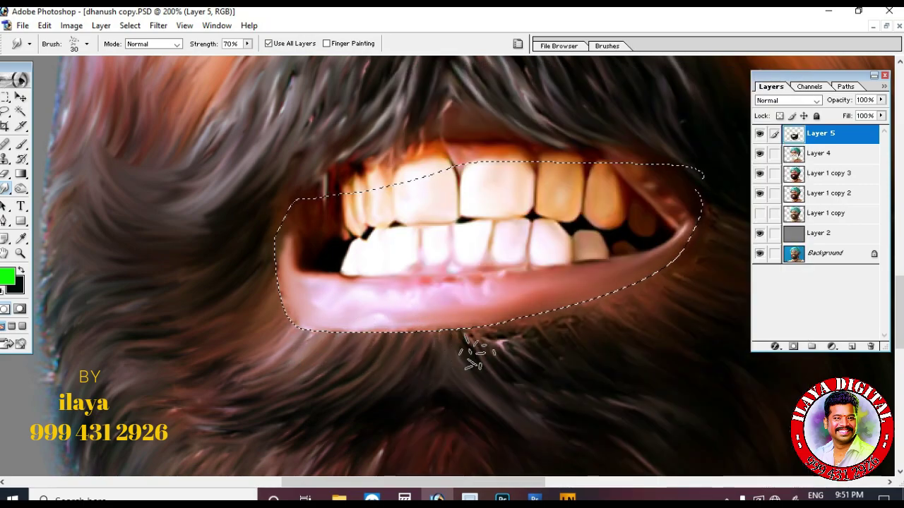
scroll(537, 374, down, 3)
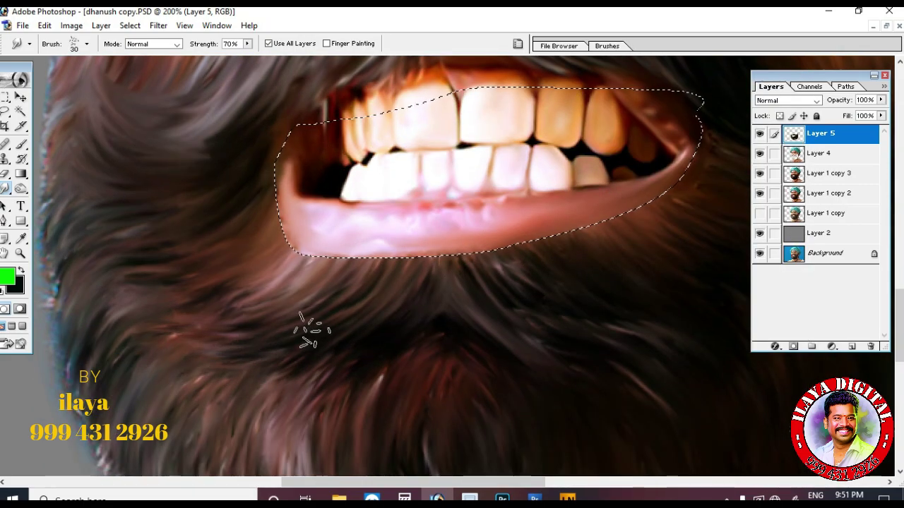
scroll(455, 399, right, 4)
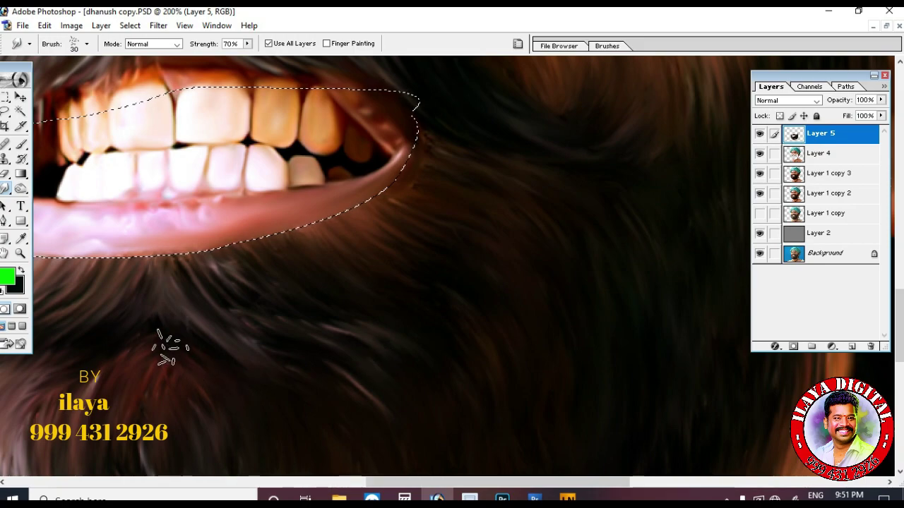
drag(377, 356, 637, 390)
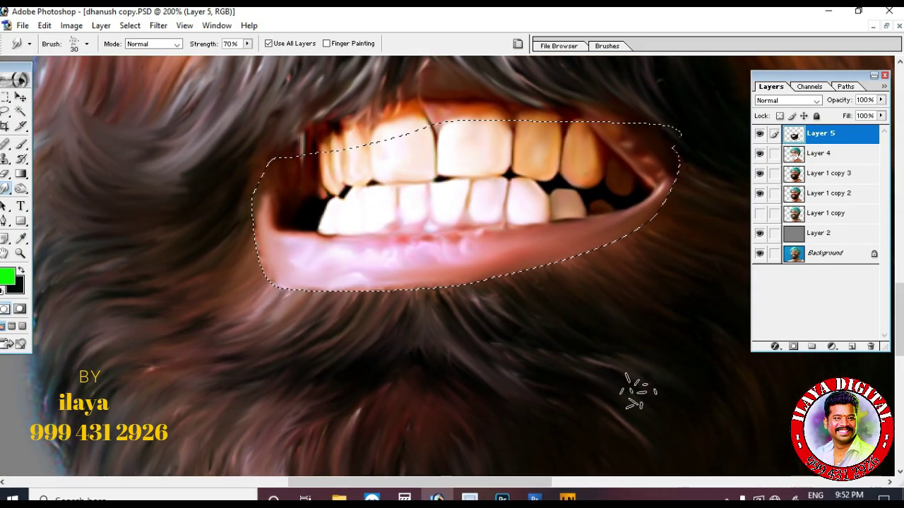
key(ctrl+d)
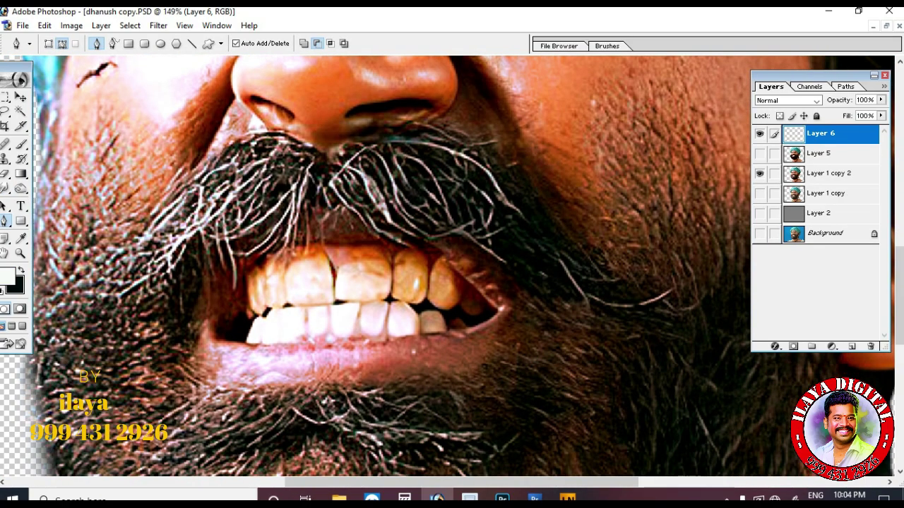
Trace fine curved hair paths along the tapering tip of the moustache's shaded half with the Pen tool.
drag(720, 239, 753, 240)
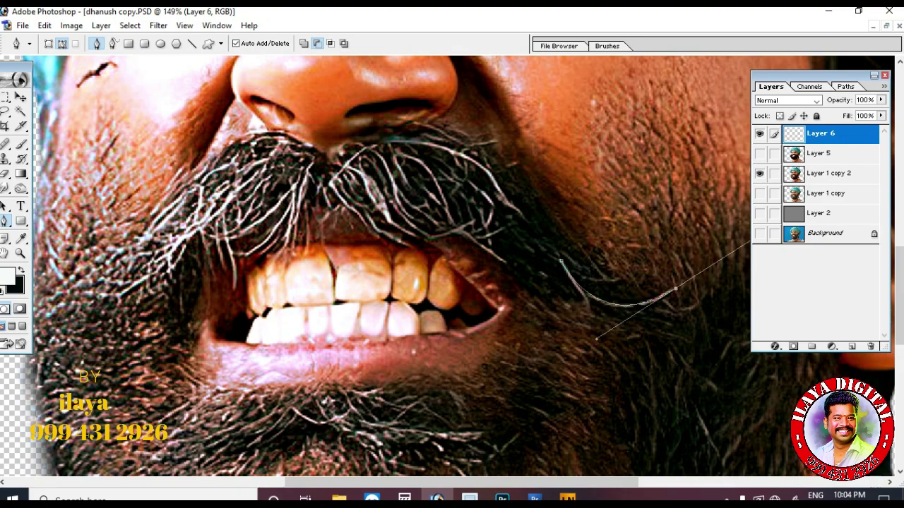
drag(741, 284, 758, 293)
key(Escape)
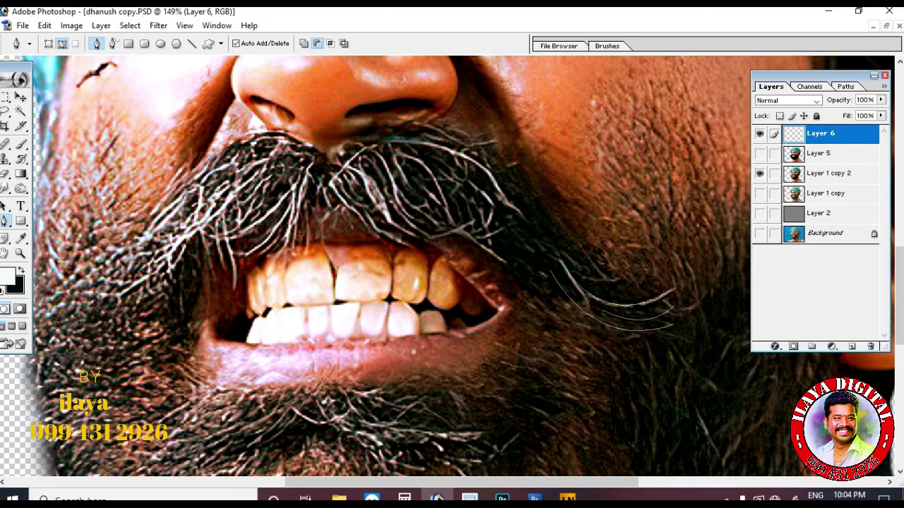
scroll(374, 268, up, 3)
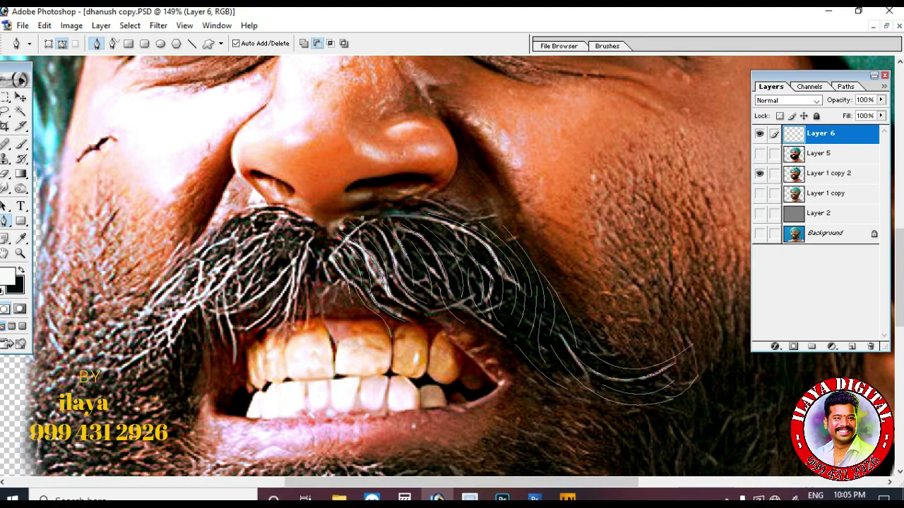
Try stroking the traced moustache hair paths in white.
right_click(600, 176)
click(646, 269)
key(Return)
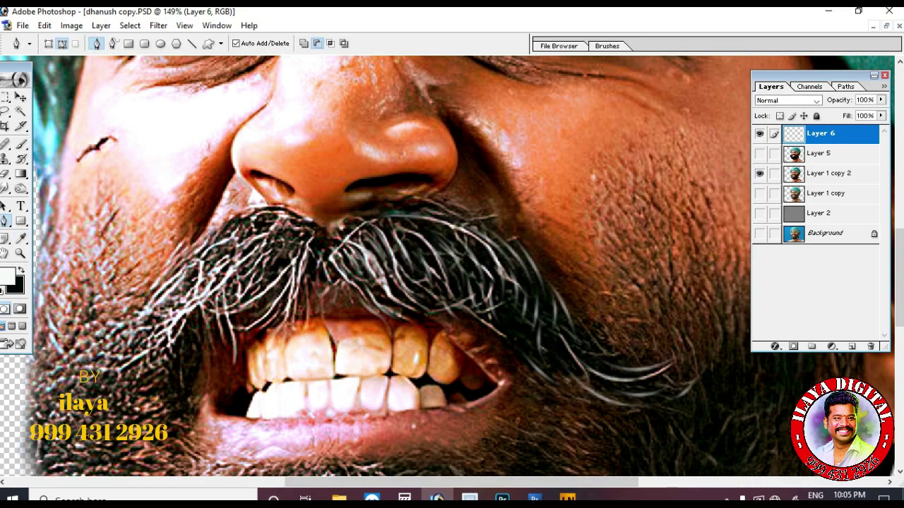
key(ctrl+z)
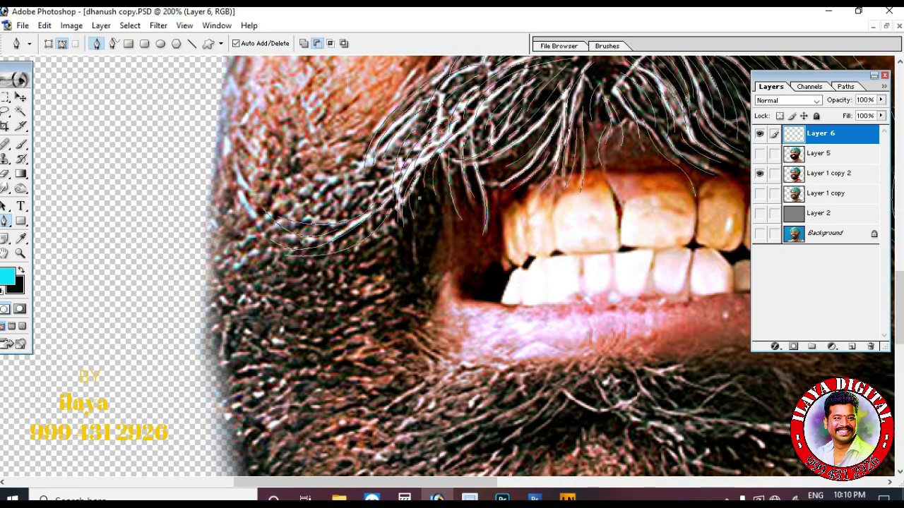
Stroke the completed moustache hair paths on Layer 6 with the cyan foreground colour.
scroll(473, 268, up, 3)
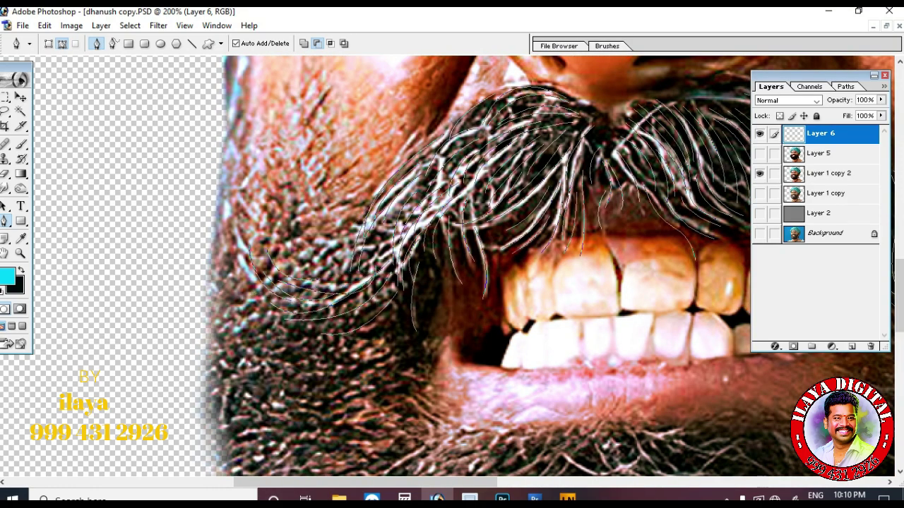
scroll(473, 268, down, 1)
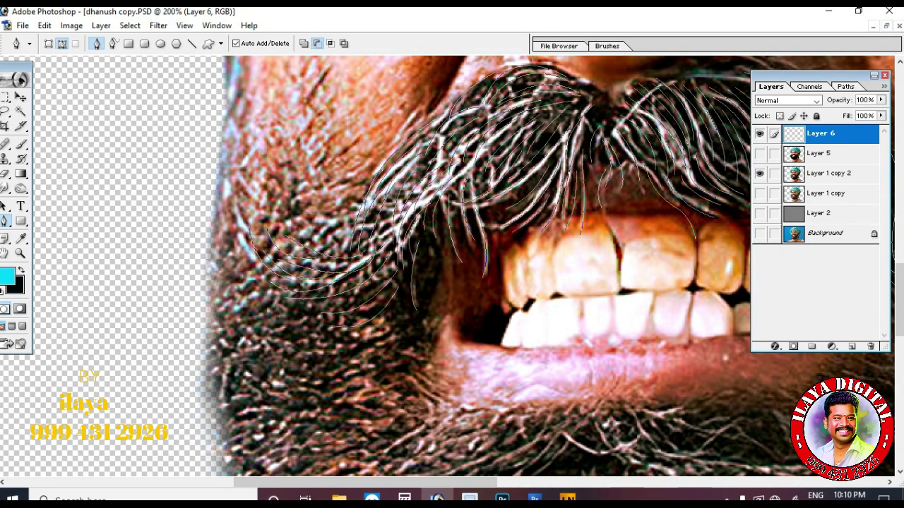
right_click(317, 191)
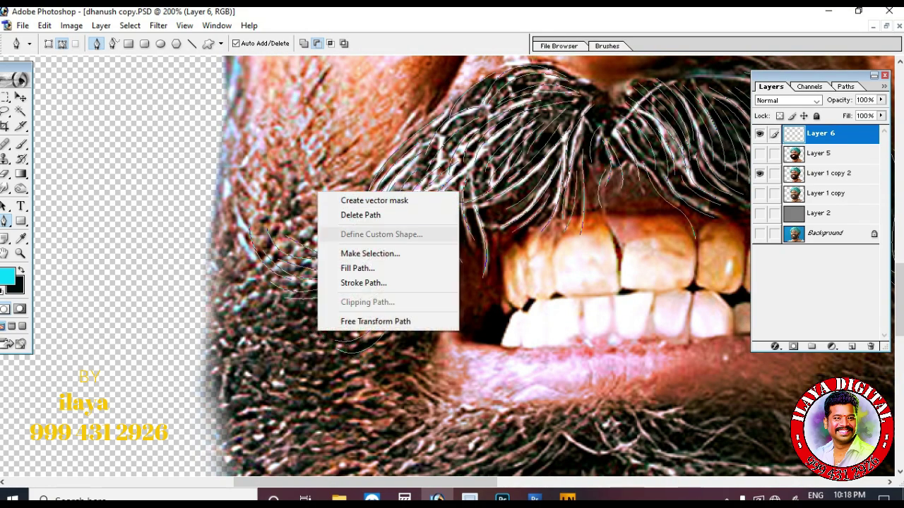
click(343, 283)
Show Layer 2 and Layer 5 beneath the stroked moustache hairs, and dismiss the hair paths.
key(ctrl+minus)
key(ctrl+minus)
click(760, 213)
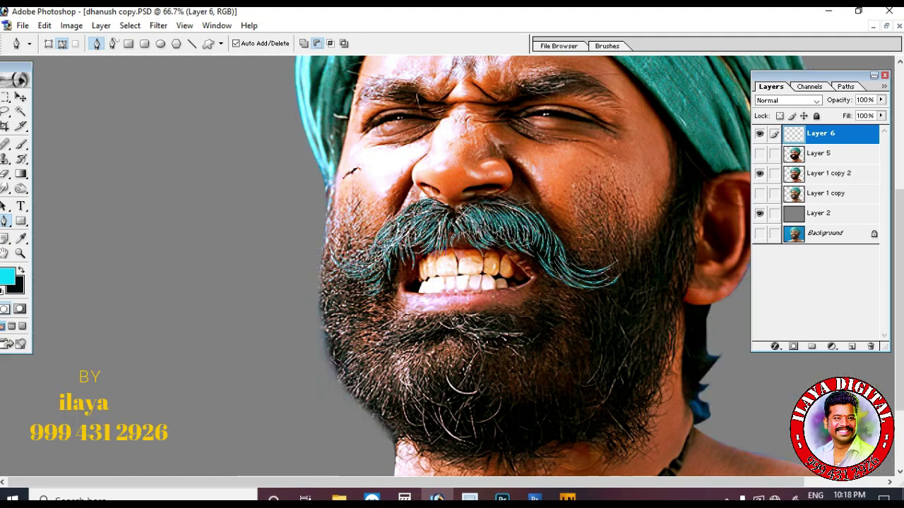
click(760, 153)
key(Return)
Examine the cyan moustache hairs over the painted face at several zoom levels.
key(ctrl+minus)
key(ctrl+plus)
key(ctrl+plus)
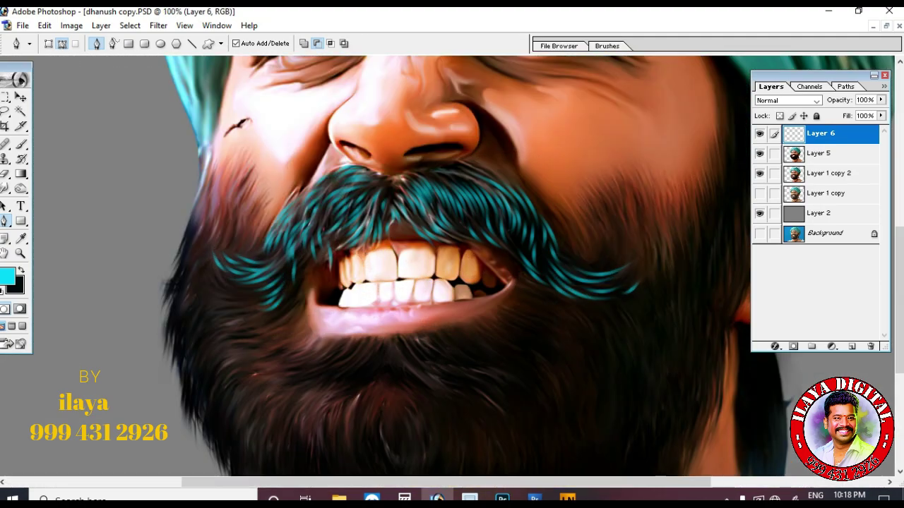
key(ctrl+minus)
key(ctrl+minus)
key(ctrl+minus)
key(z)
drag(356, 228, 702, 363)
click(542, 345)
key(ctrl+minus)
key(ctrl+minus)
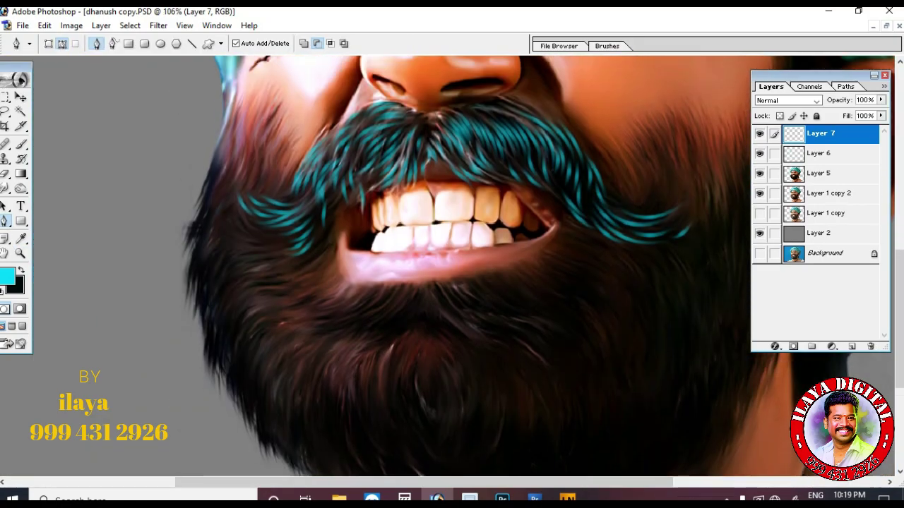
On Layer 7, trace fine hair paths along the outer edge of the lit-side beard with the Freeform Pen tool.
right_click(5, 221)
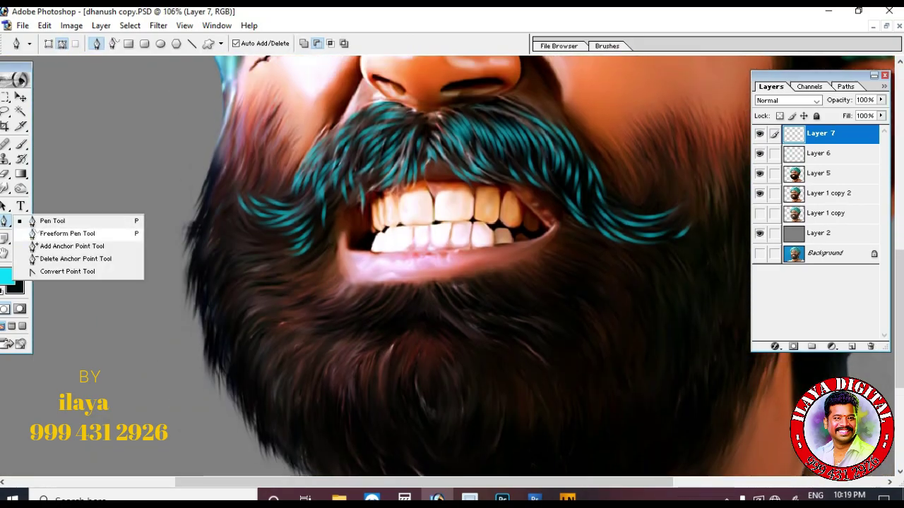
click(65, 233)
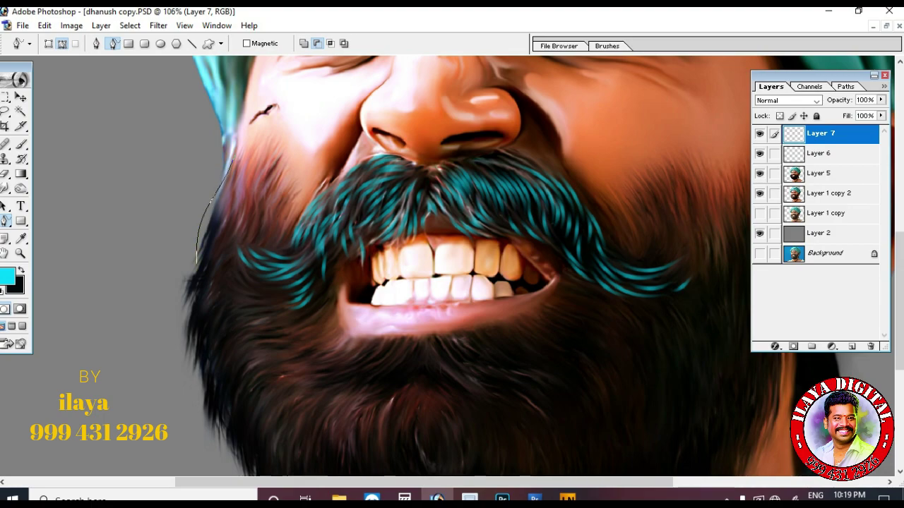
scroll(452, 268, down, 4)
scroll(452, 268, up, 2)
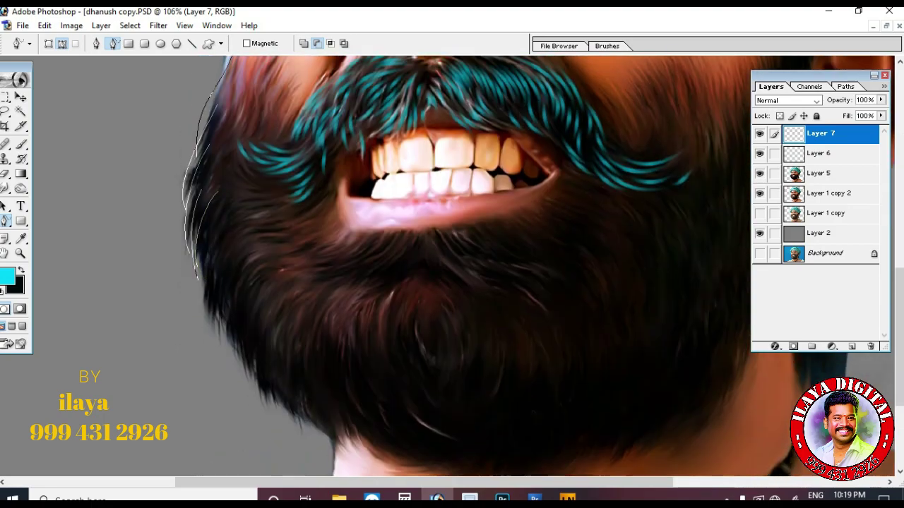
scroll(452, 268, up, 3)
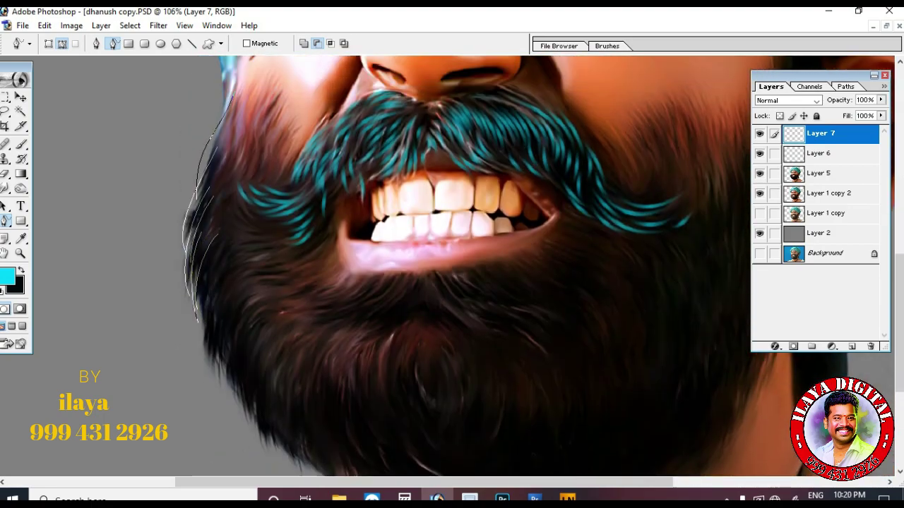
scroll(452, 268, down, 2)
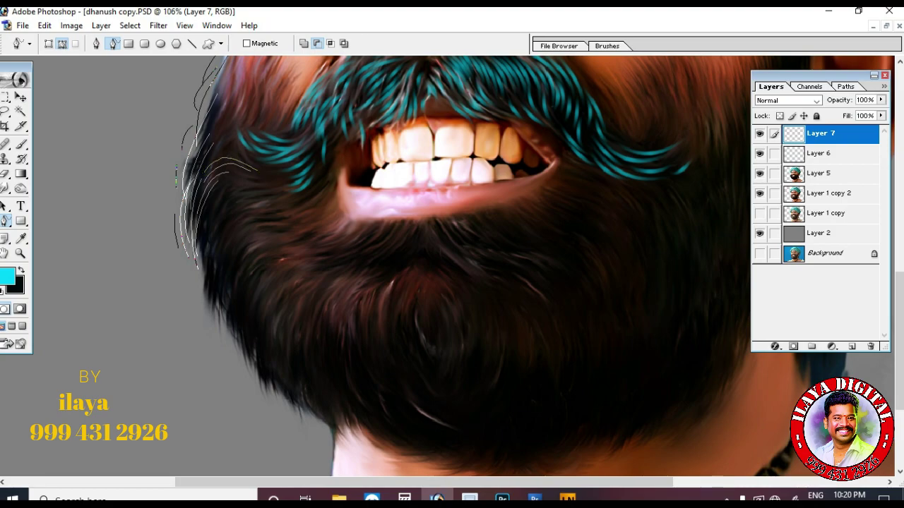
scroll(452, 268, up, 1)
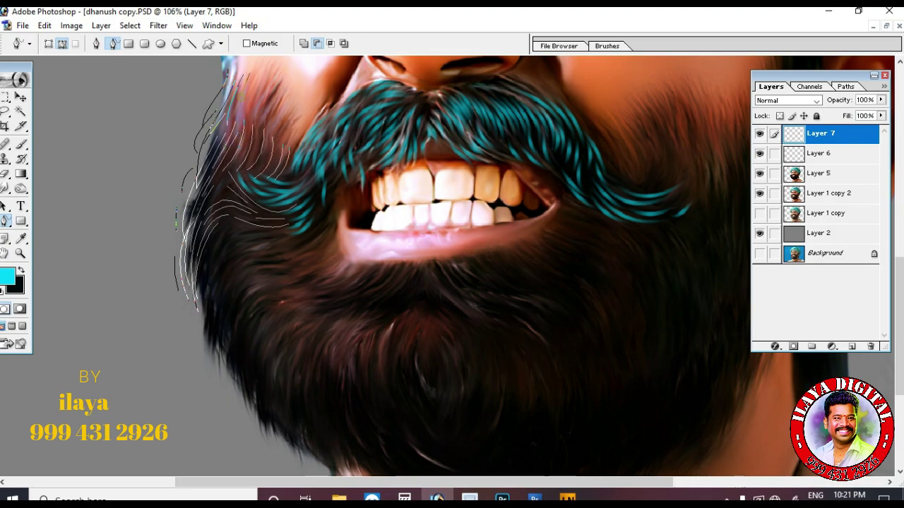
Trace short curved hair paths through the lit-side sideburn and upper cheek beard.
key(ctrl+z)
key(ctrl+plus)
mouse_move(282, 212)
mouse_down()
mouse_move(470, 272)
mouse_move(474, 356)
mouse_up()
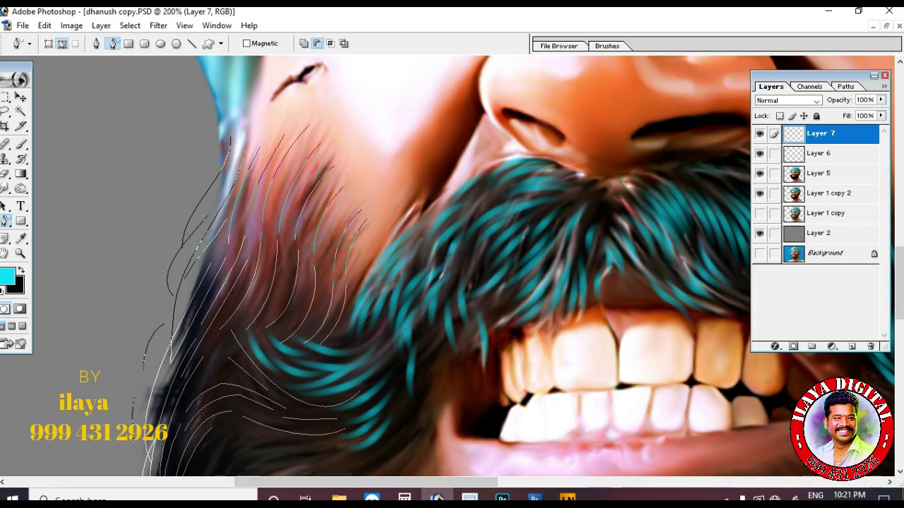
scroll(452, 268, down, 3)
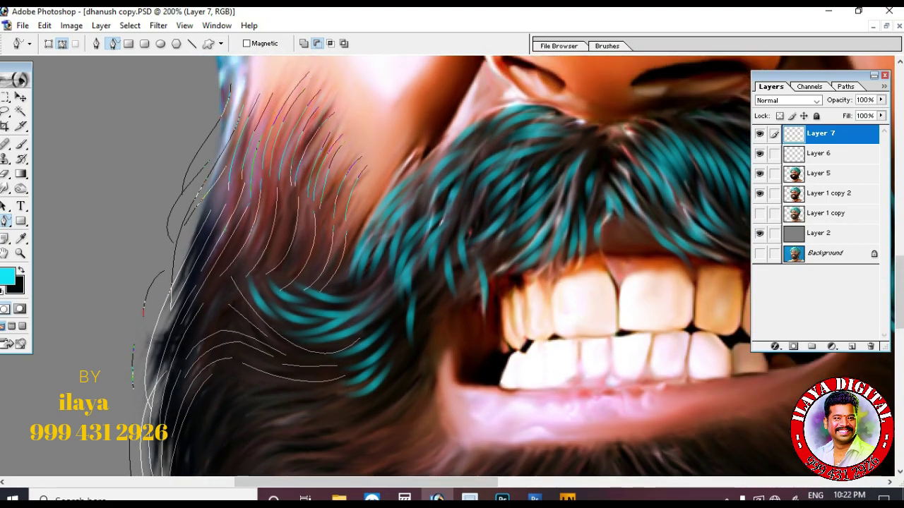
drag(365, 194, 340, 243)
drag(324, 228, 322, 263)
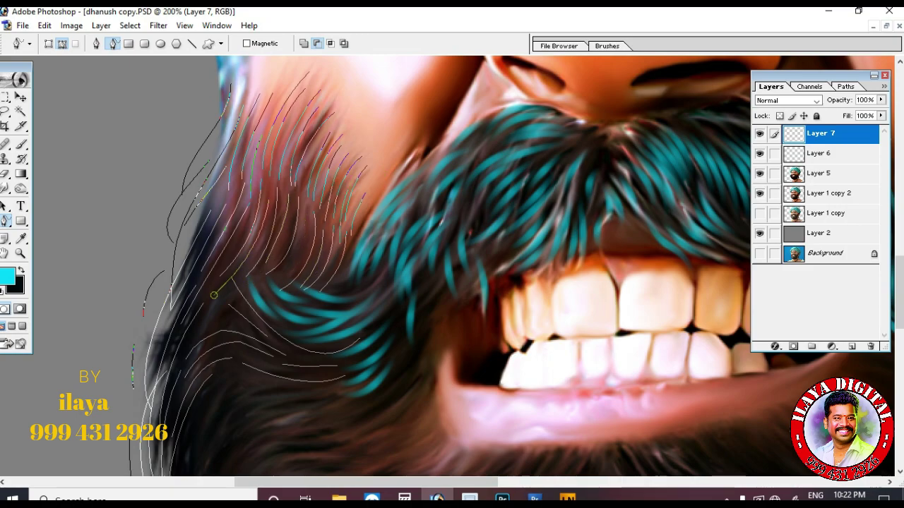
Trace long hair paths sweeping from the outer beard edge inward around and beneath the lit-side moustache tip.
scroll(254, 243, down, 4)
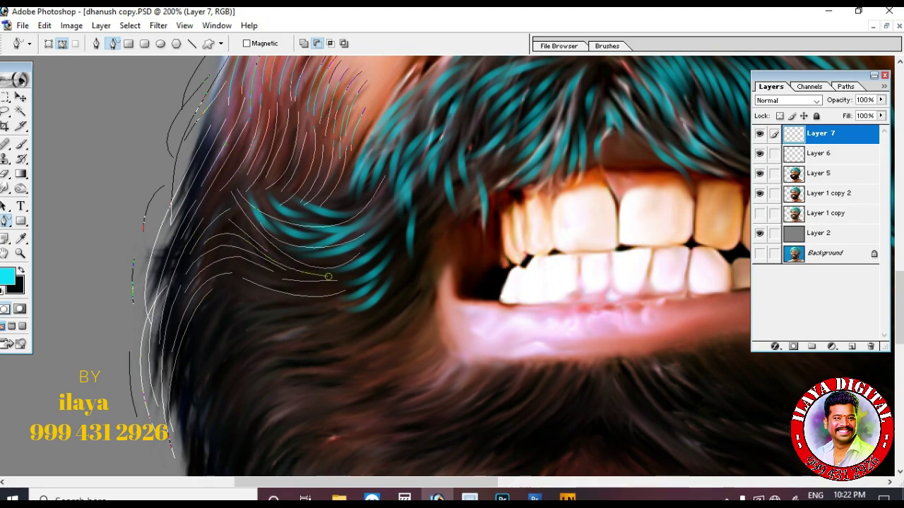
drag(328, 277, 385, 245)
scroll(374, 258, down, 6)
drag(180, 295, 210, 201)
drag(175, 326, 198, 248)
mouse_move(188, 349)
mouse_down()
mouse_move(238, 234)
mouse_move(235, 203)
mouse_up()
drag(188, 222, 283, 173)
mouse_move(204, 242)
mouse_down()
mouse_move(379, 203)
mouse_move(415, 172)
mouse_up()
mouse_move(207, 217)
mouse_down()
mouse_move(233, 192)
mouse_move(330, 186)
mouse_up()
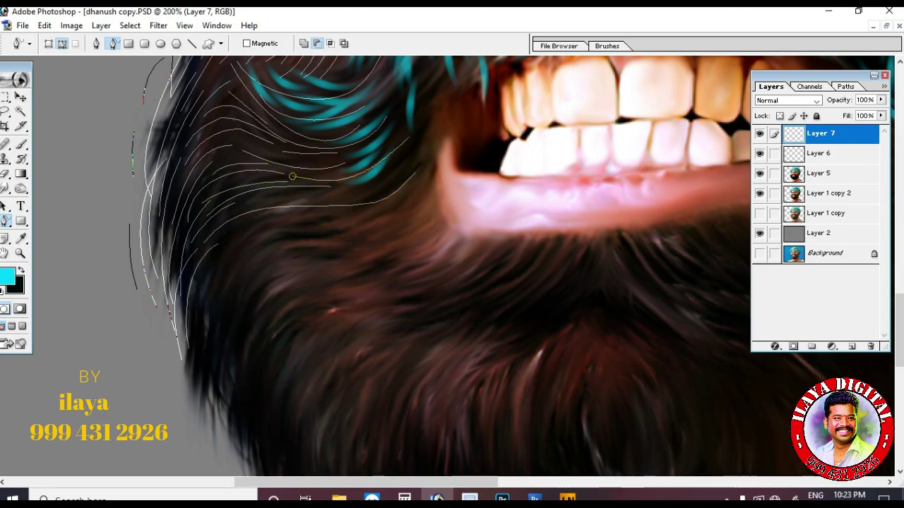
Trace curved hair paths from the lit mouth corner and the adjoining lower lip edge out into the beard.
mouse_move(407, 154)
mouse_down()
mouse_move(296, 201)
mouse_move(256, 204)
mouse_up()
drag(358, 181, 262, 199)
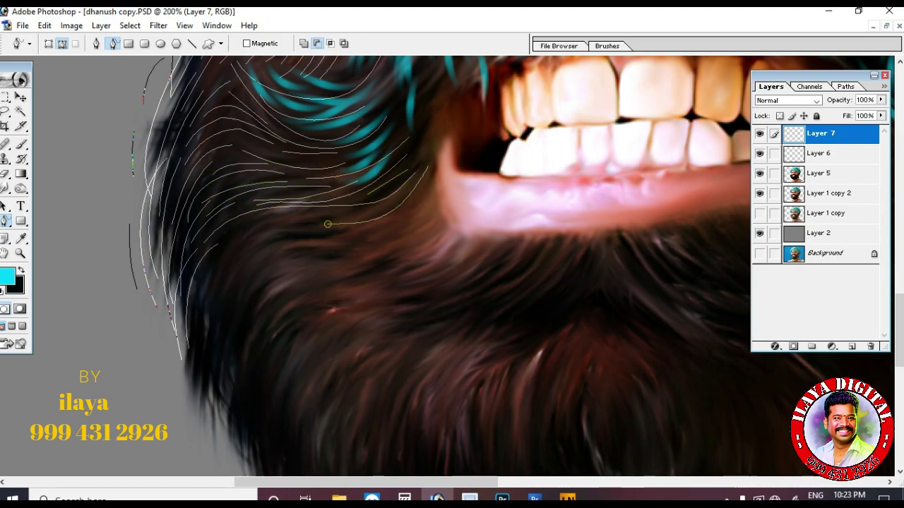
drag(328, 224, 355, 233)
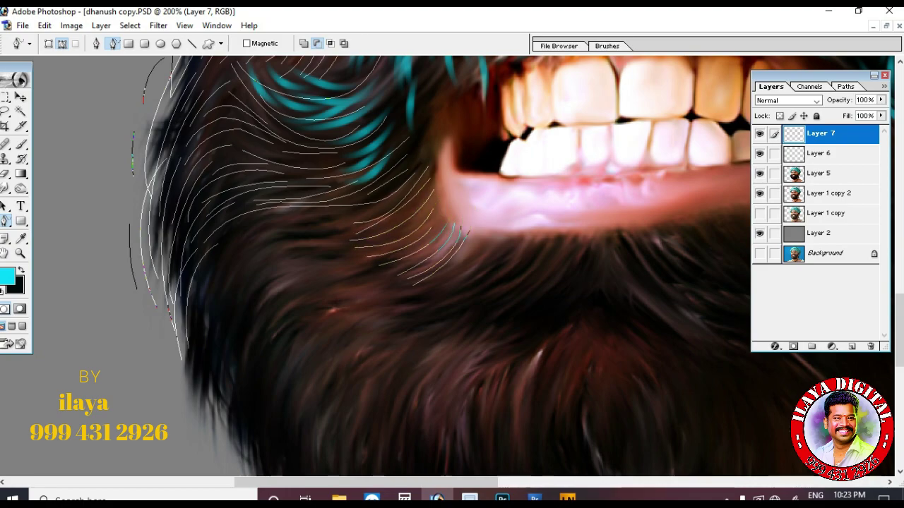
drag(460, 264, 498, 233)
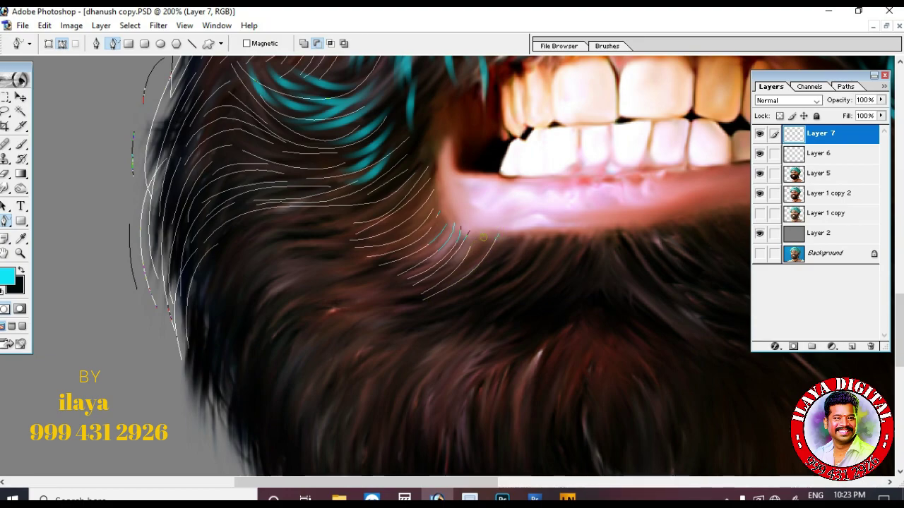
Fill the cheek beard below and outside the lit mouth corner with long, closely spaced curved hair paths.
mouse_move(211, 300)
mouse_down()
mouse_move(295, 216)
mouse_move(310, 229)
mouse_up()
drag(239, 330, 329, 252)
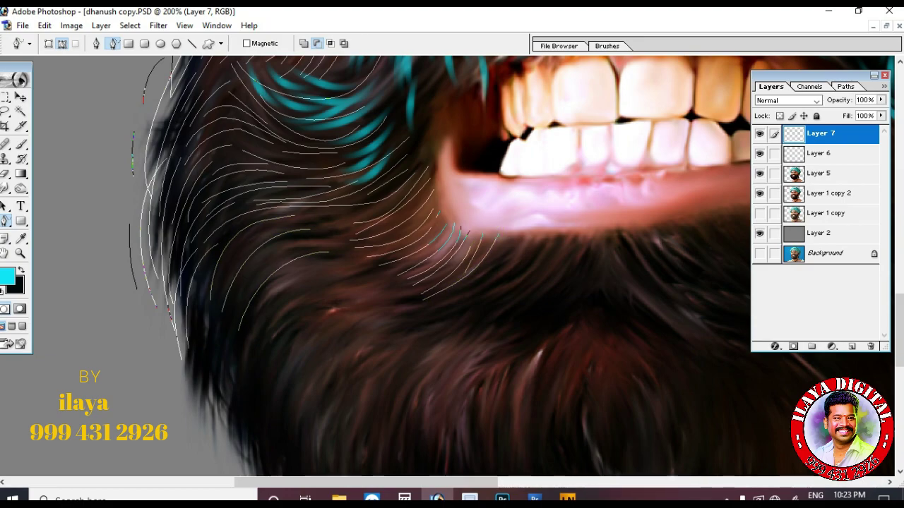
drag(257, 357, 427, 275)
mouse_move(248, 347)
mouse_down()
mouse_move(293, 281)
mouse_move(408, 263)
mouse_up()
mouse_move(249, 326)
mouse_down()
mouse_move(269, 290)
mouse_move(361, 262)
mouse_up()
drag(240, 310, 353, 241)
drag(239, 295, 326, 239)
scroll(325, 240, up, 1)
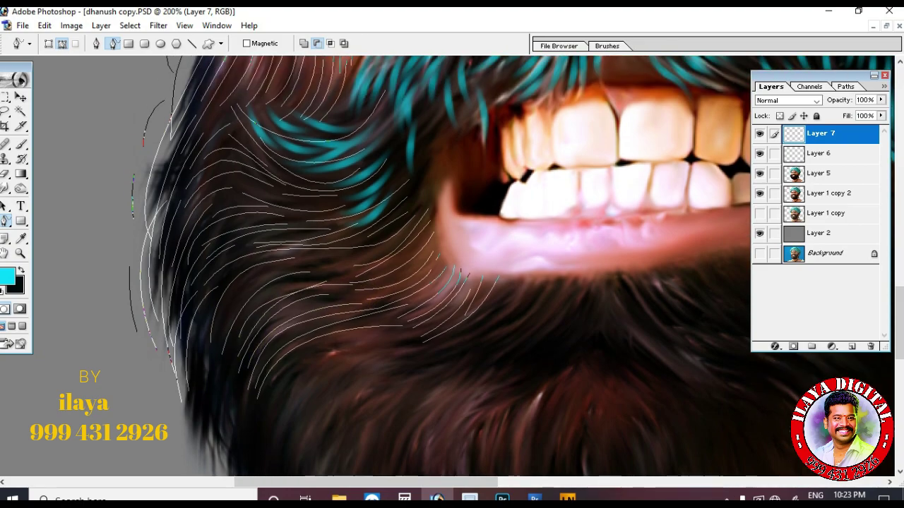
drag(246, 320, 364, 273)
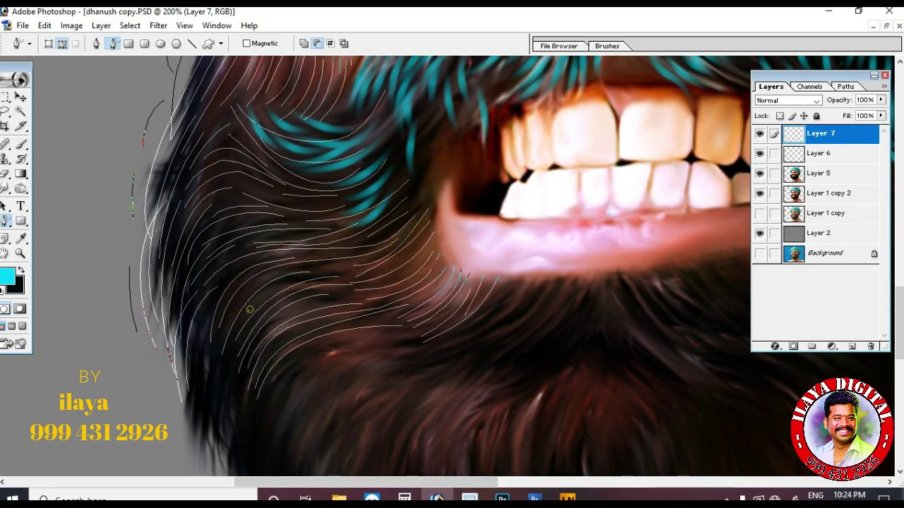
drag(263, 276, 315, 253)
scroll(314, 253, down, 2)
mouse_move(230, 99)
mouse_down()
mouse_move(357, 118)
mouse_move(387, 100)
mouse_up()
Trace downward-curving hair paths along the beard's outer edge at the lit-side jaw.
scroll(353, 141, down, 2)
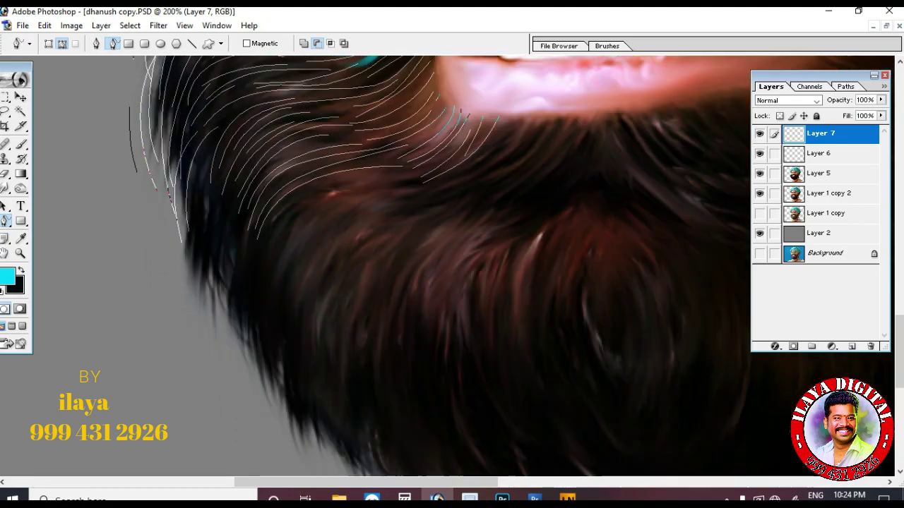
drag(221, 232, 234, 360)
drag(238, 266, 231, 349)
drag(244, 251, 265, 353)
drag(230, 286, 229, 318)
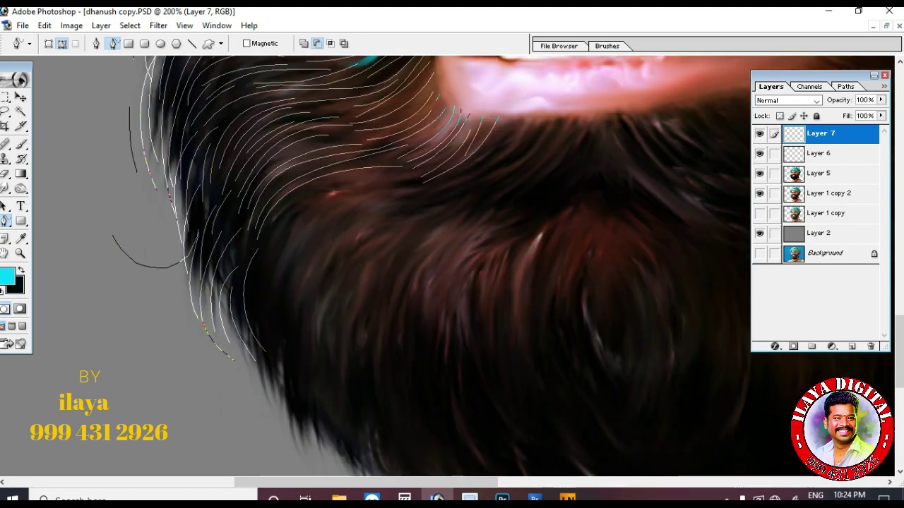
drag(157, 217, 164, 250)
Stroke the lit-side beard hair paths in cyan on Layer 7, and dismiss the paths.
scroll(165, 252, up, 1)
key(ctrl+minus)
scroll(423, 254, up, 1)
right_click(558, 252)
click(605, 344)
key(Return)
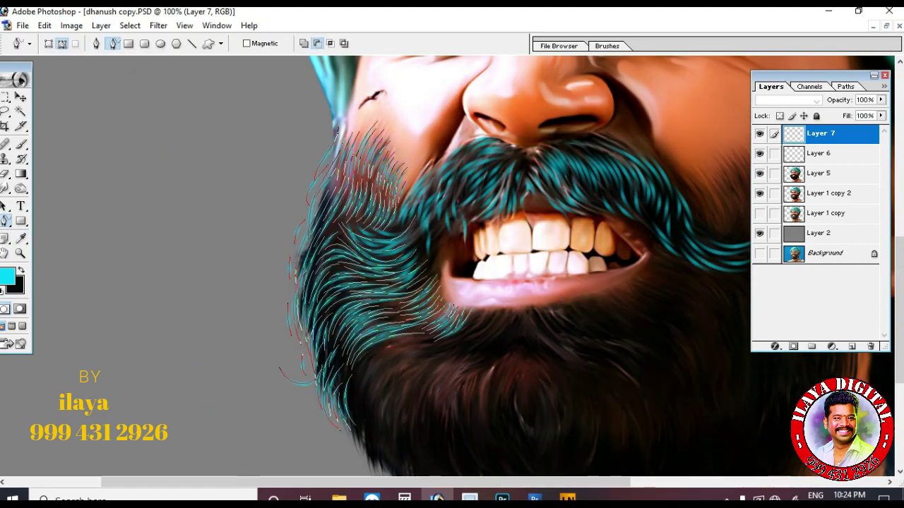
key(Return)
Trace widely spaced hair paths fanning from beneath the centre of the lower lip toward the lit-side beard.
scroll(424, 268, down, 1)
key(ctrl+minus)
key(ctrl+plus)
key(ctrl+plus)
scroll(424, 268, down, 2)
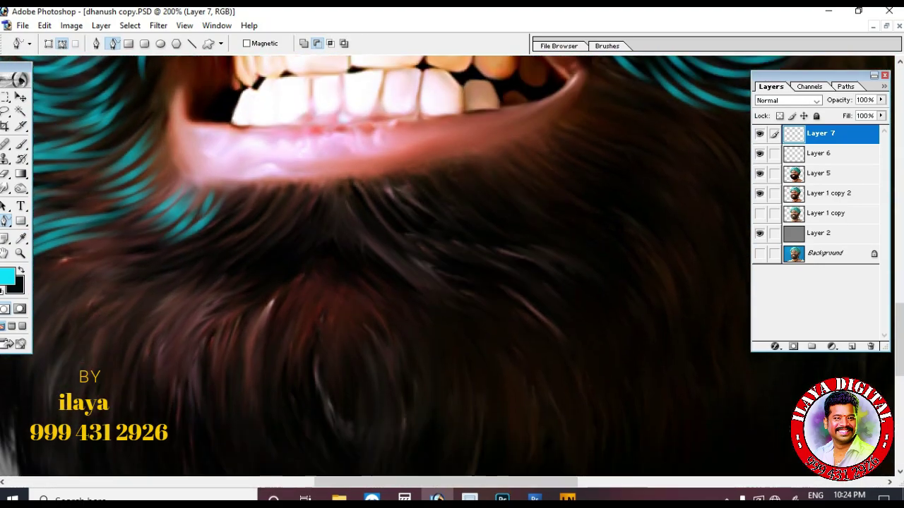
drag(304, 245, 236, 297)
drag(308, 191, 219, 287)
mouse_move(277, 191)
mouse_down()
mouse_move(166, 298)
mouse_move(152, 283)
mouse_up()
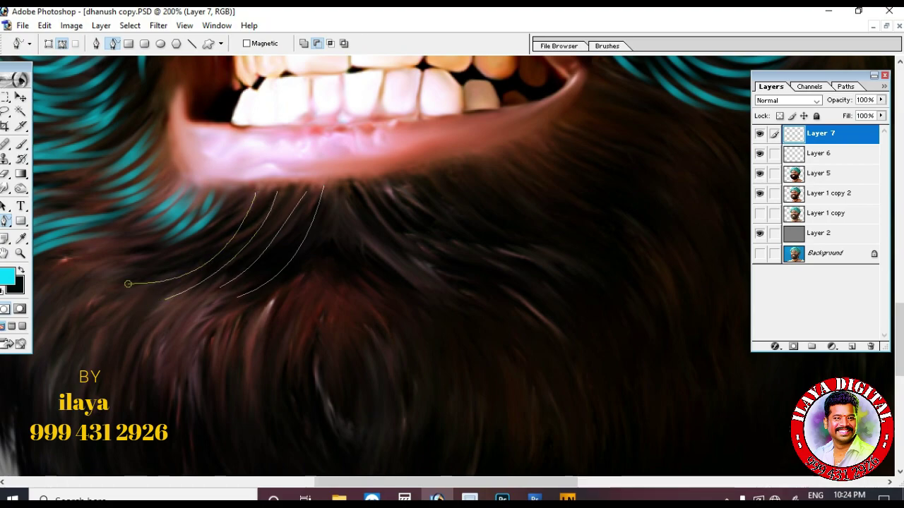
drag(244, 195, 83, 280)
key(ctrl+z)
drag(225, 244, 333, 267)
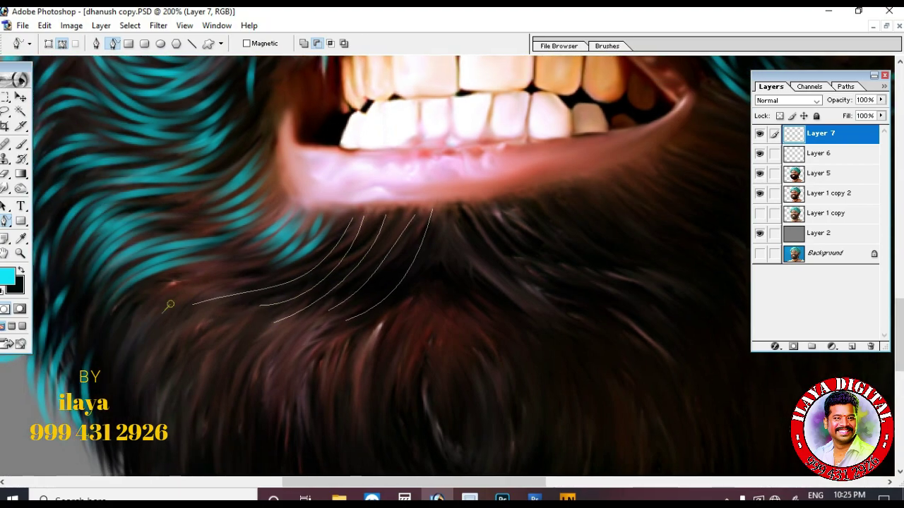
Fill the gaps between the hair paths beneath the lower lip with long curves sweeping toward the lit-side beard.
drag(160, 315, 344, 222)
mouse_move(418, 214)
mouse_down()
mouse_move(265, 387)
mouse_move(357, 347)
mouse_up()
mouse_move(450, 210)
mouse_down()
mouse_move(450, 255)
mouse_move(404, 335)
mouse_up()
mouse_move(393, 224)
mouse_down()
mouse_move(329, 307)
mouse_move(254, 355)
mouse_up()
mouse_move(203, 346)
mouse_down()
mouse_move(248, 295)
mouse_move(304, 281)
mouse_up()
drag(243, 346, 271, 311)
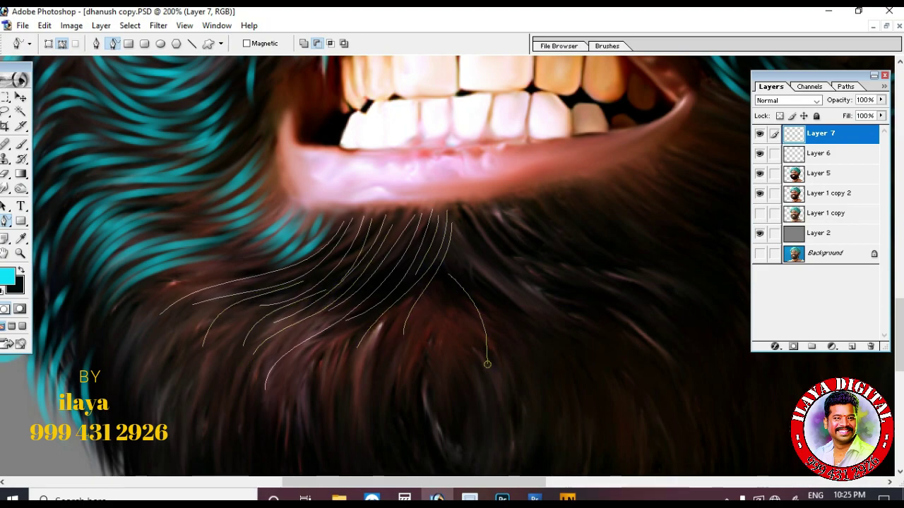
Trace curved hair paths fanning from beneath the centre of the lower lip down toward the shaded-side beard.
drag(452, 263, 516, 353)
drag(511, 302, 521, 336)
mouse_move(465, 223)
mouse_down()
mouse_move(581, 338)
mouse_move(599, 325)
mouse_up()
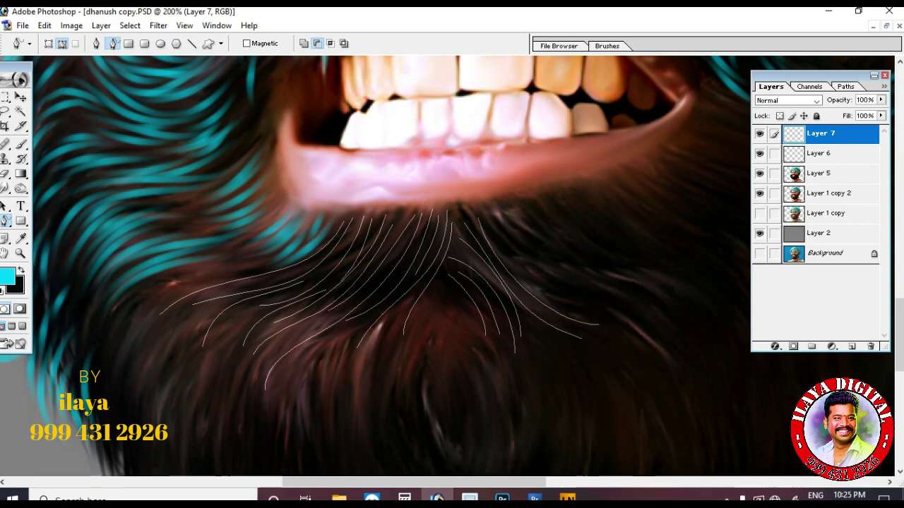
drag(492, 217, 600, 299)
drag(510, 219, 613, 281)
mouse_move(514, 202)
mouse_down()
mouse_move(656, 277)
mouse_move(646, 266)
mouse_up()
mouse_move(543, 199)
mouse_down()
mouse_move(577, 233)
mouse_move(676, 268)
mouse_up()
drag(566, 197, 669, 254)
drag(507, 228, 680, 313)
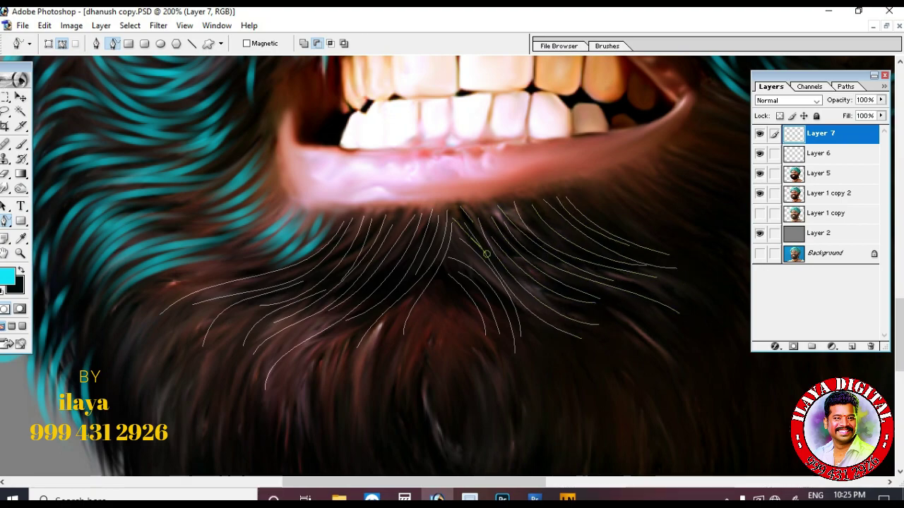
Add closely spaced hair paths between the existing curves under the shaded half of the lower lip.
drag(593, 282, 404, 289)
drag(429, 177, 574, 284)
mouse_move(416, 188)
mouse_down()
mouse_move(484, 226)
mouse_move(565, 304)
mouse_up()
mouse_move(405, 196)
mouse_down()
mouse_move(484, 229)
mouse_move(546, 336)
mouse_up()
mouse_move(390, 201)
mouse_down()
mouse_move(491, 258)
mouse_move(493, 247)
mouse_up()
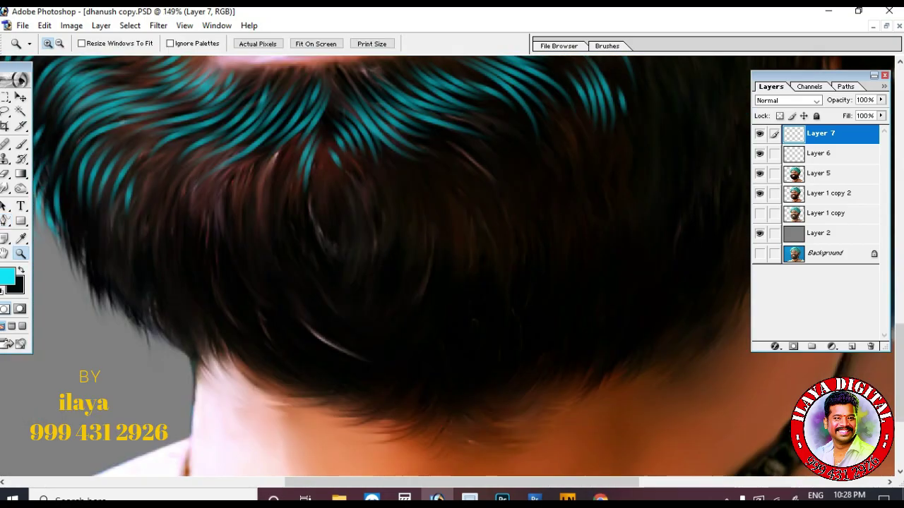
Trace downward-curving hair paths with the Freeform Pen along the lower outer edge of the lit-side beard.
drag(84, 268, 362, 328)
drag(423, 282, 271, 269)
key(p)
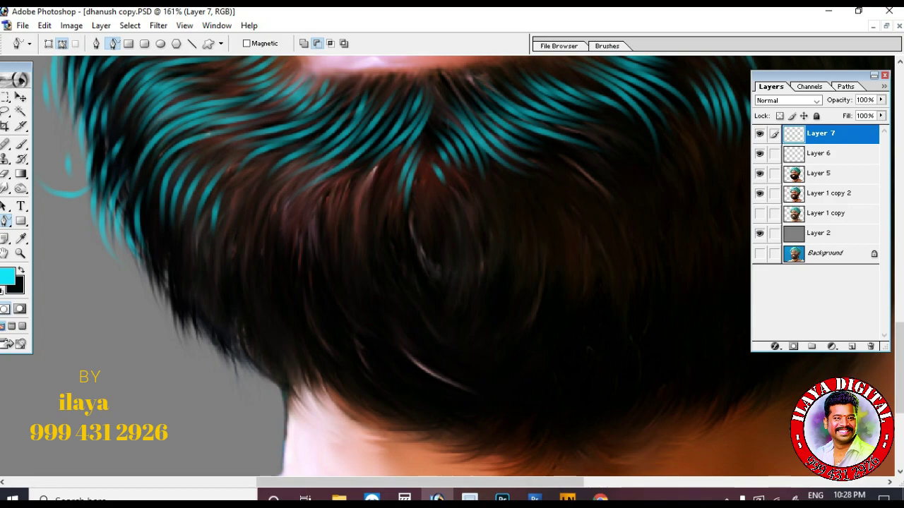
scroll(452, 269, up, 2)
scroll(452, 268, up, 1)
mouse_move(157, 358)
mouse_down()
mouse_move(139, 240)
mouse_move(209, 177)
mouse_move(161, 238)
mouse_up()
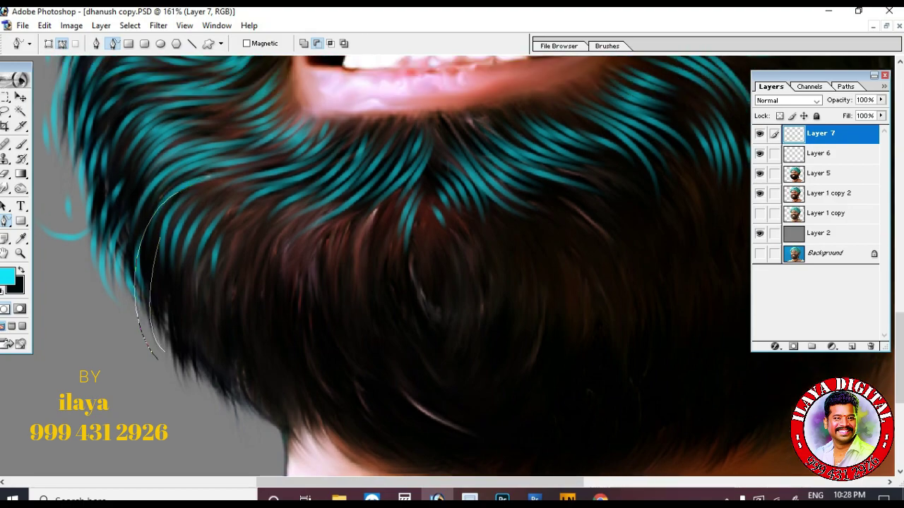
drag(248, 412, 231, 318)
drag(279, 428, 254, 338)
drag(303, 436, 304, 315)
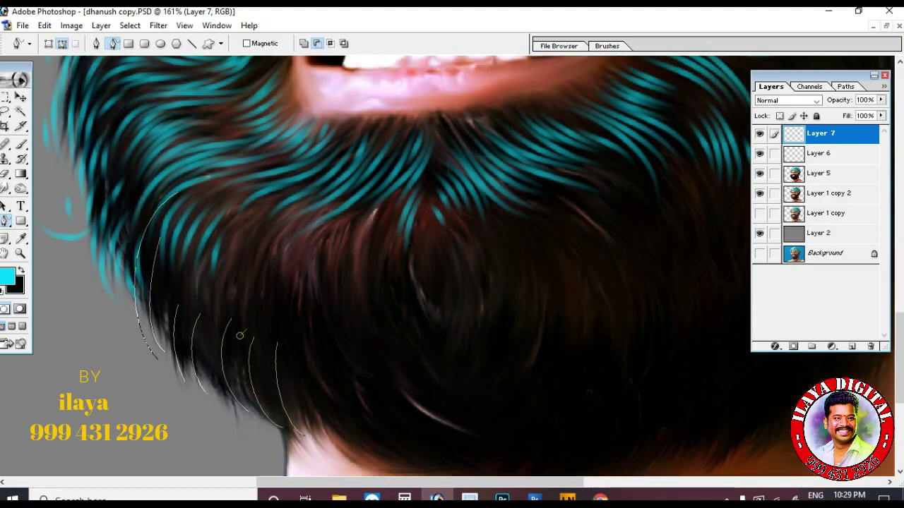
drag(247, 328, 285, 449)
mouse_move(263, 359)
mouse_down()
mouse_move(280, 426)
mouse_move(267, 398)
mouse_up()
mouse_move(205, 315)
mouse_down()
mouse_move(235, 416)
mouse_move(191, 420)
mouse_up()
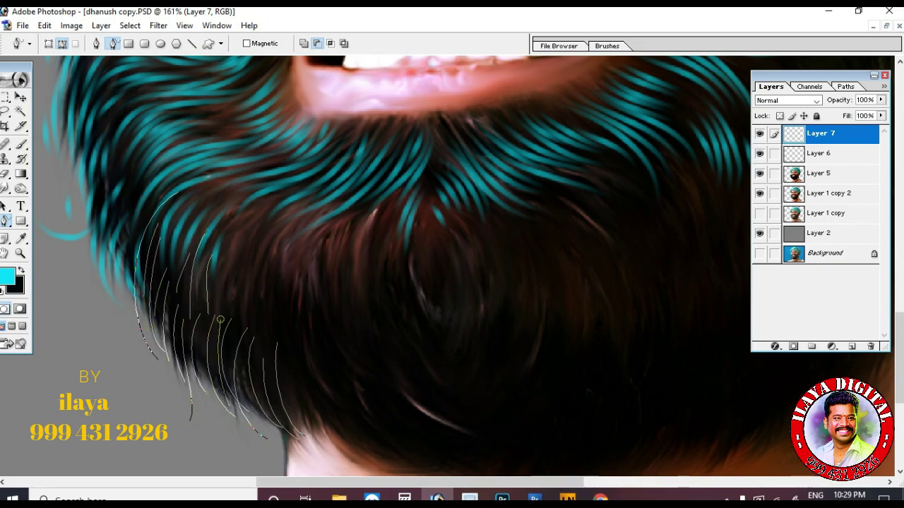
Trace long arching hair paths from the cyan hairs below the lip down into the lit-side lower beard.
drag(235, 286, 218, 355)
mouse_move(272, 202)
mouse_down()
mouse_move(219, 304)
mouse_move(213, 277)
mouse_up()
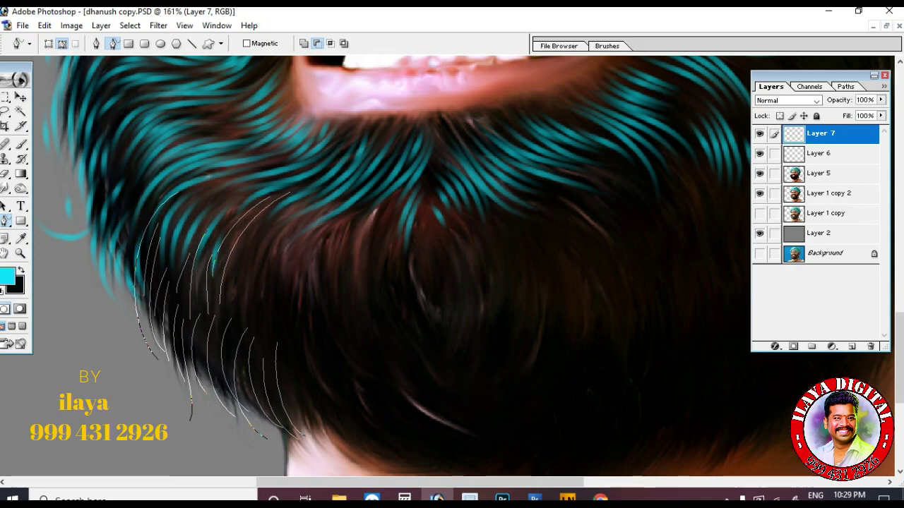
mouse_move(331, 189)
mouse_down()
mouse_move(231, 315)
mouse_move(241, 322)
mouse_up()
drag(360, 198, 252, 322)
drag(353, 216, 262, 349)
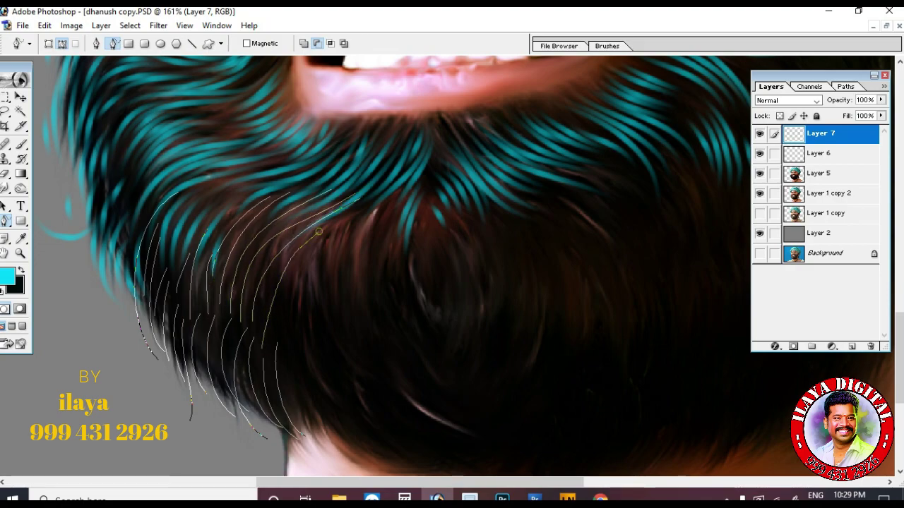
Fill the lit side of the chin beard with long paths curving down and inward to the neck edge.
mouse_move(394, 194)
mouse_down()
mouse_move(317, 337)
mouse_move(338, 384)
mouse_up()
mouse_move(382, 204)
mouse_down()
mouse_move(305, 347)
mouse_move(323, 385)
mouse_up()
mouse_move(321, 240)
mouse_down()
mouse_move(306, 373)
mouse_move(321, 394)
mouse_up()
drag(310, 252, 280, 329)
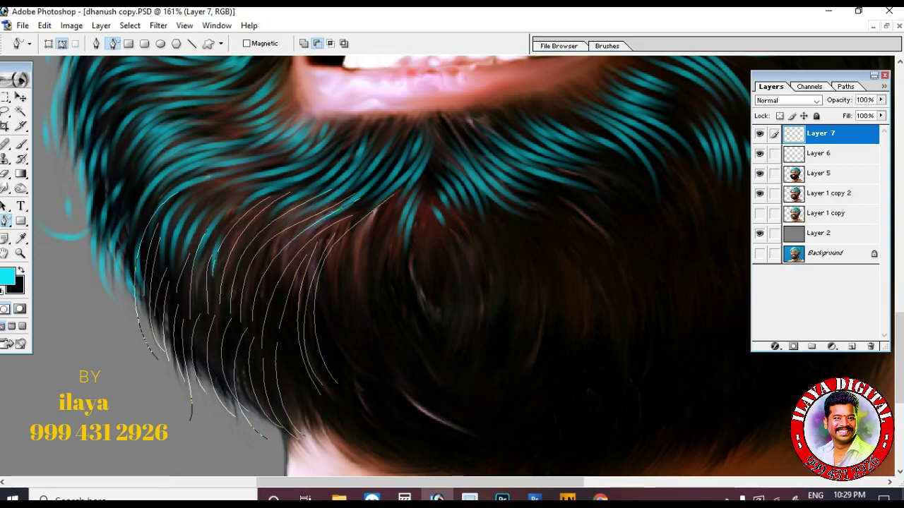
drag(286, 391, 335, 463)
drag(380, 245, 432, 398)
mouse_move(372, 215)
mouse_down()
mouse_move(360, 268)
mouse_move(413, 395)
mouse_up()
mouse_move(354, 231)
mouse_down()
mouse_move(351, 357)
mouse_move(400, 409)
mouse_up()
scroll(400, 410, down, 2)
mouse_move(330, 178)
mouse_down()
mouse_move(328, 218)
mouse_move(417, 357)
mouse_up()
drag(325, 235, 405, 382)
drag(335, 321, 392, 399)
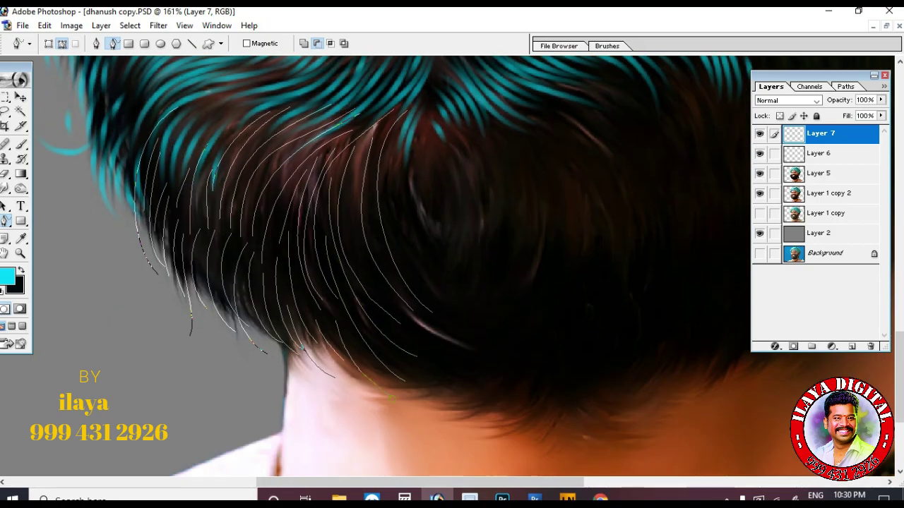
Trace short, flicked hair paths along the beard's bottom edge where it meets the neck.
drag(518, 376, 418, 419)
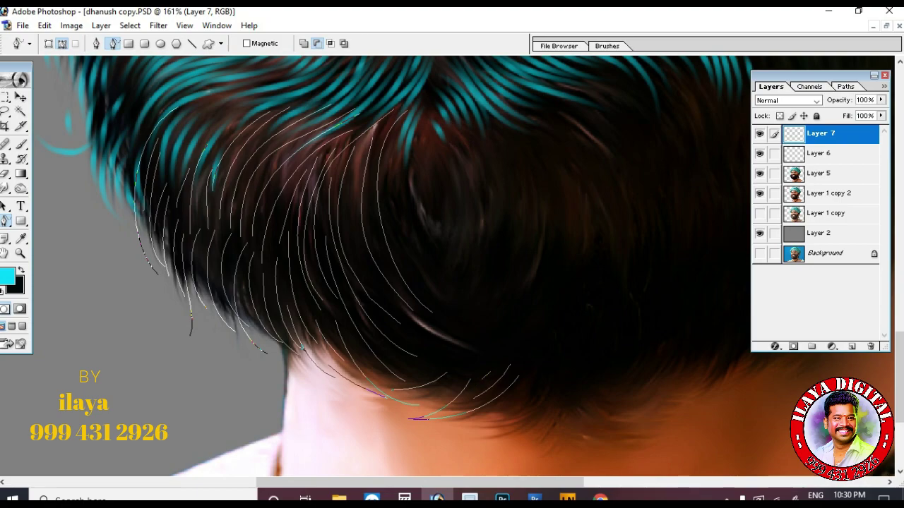
drag(490, 372, 482, 380)
drag(555, 373, 472, 421)
drag(553, 384, 542, 413)
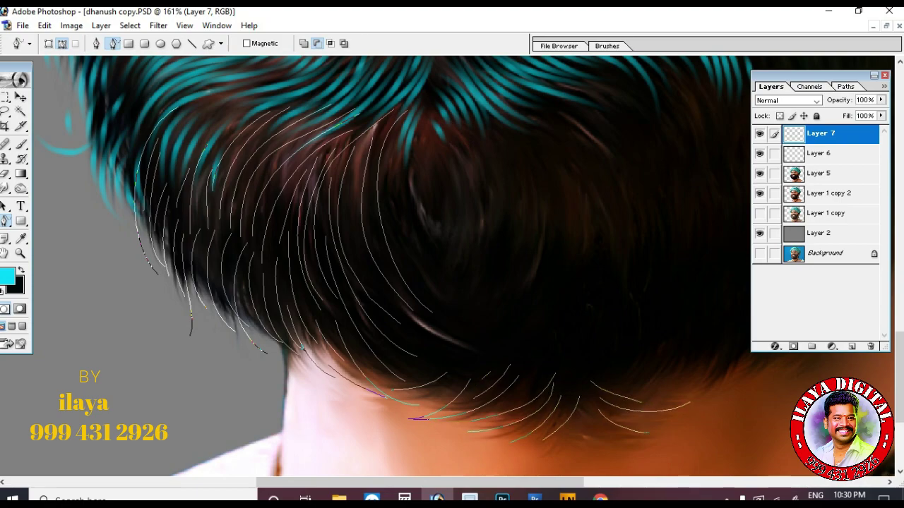
Trace long outward-bowed hair paths down the shaded side of the chin beard toward the neck.
drag(620, 227, 600, 361)
drag(660, 209, 639, 365)
drag(691, 185, 653, 381)
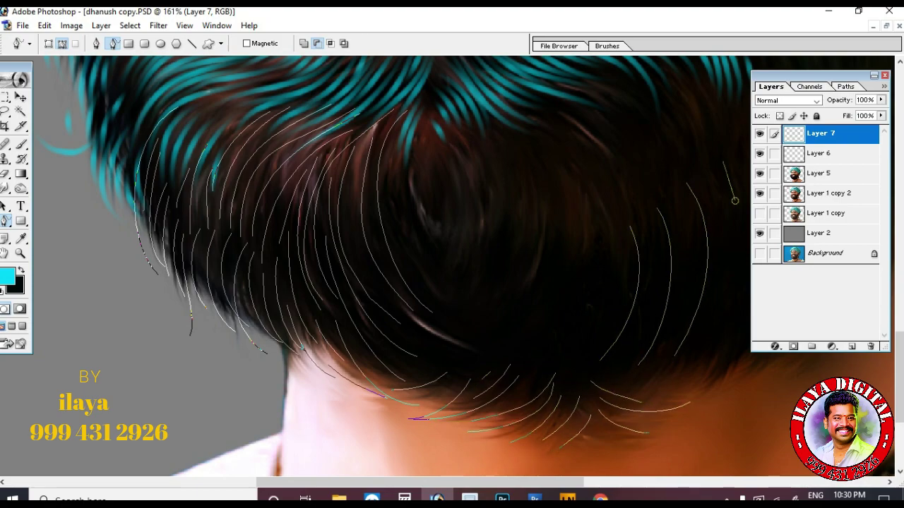
drag(713, 167, 713, 359)
mouse_move(706, 180)
mouse_down()
mouse_move(722, 275)
mouse_move(681, 367)
mouse_up()
drag(680, 218, 638, 380)
drag(646, 224, 612, 369)
drag(602, 161, 658, 241)
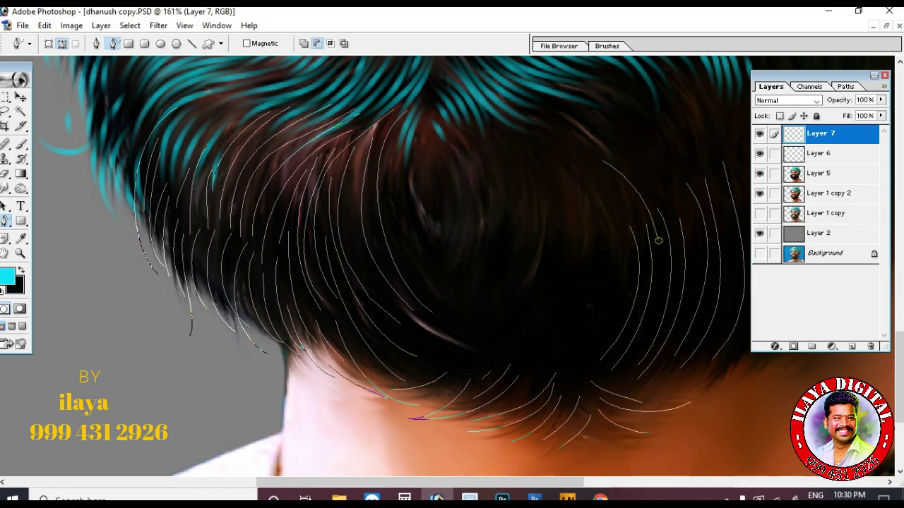
Extend the shaded-side chin hair paths outward and up toward the cyan hairs, undoing misdrawn curves.
mouse_move(674, 192)
mouse_down()
mouse_move(685, 296)
mouse_move(546, 352)
mouse_up()
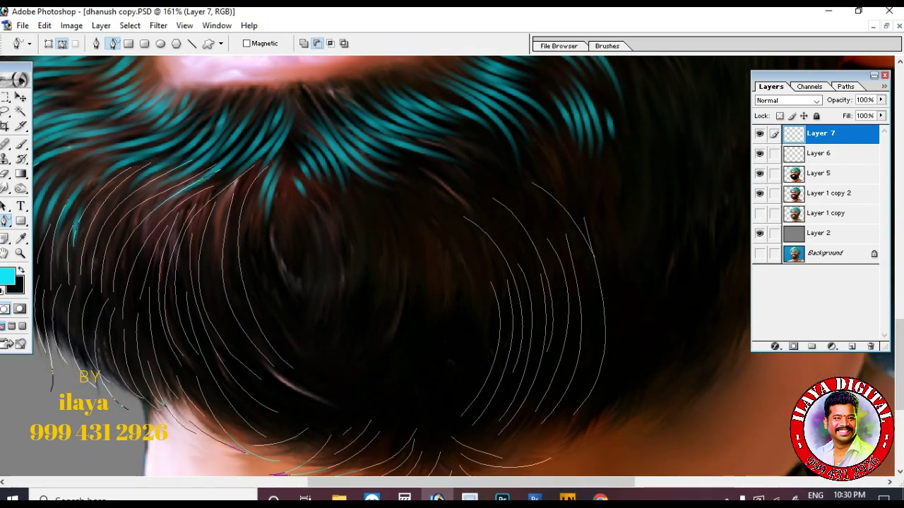
key(ctrl+z)
drag(547, 172, 586, 376)
scroll(514, 233, up, 2)
drag(442, 101, 597, 255)
drag(536, 178, 582, 252)
mouse_move(530, 187)
mouse_down()
mouse_move(548, 197)
mouse_move(571, 249)
mouse_up()
scroll(591, 233, down, 3)
drag(612, 211, 577, 435)
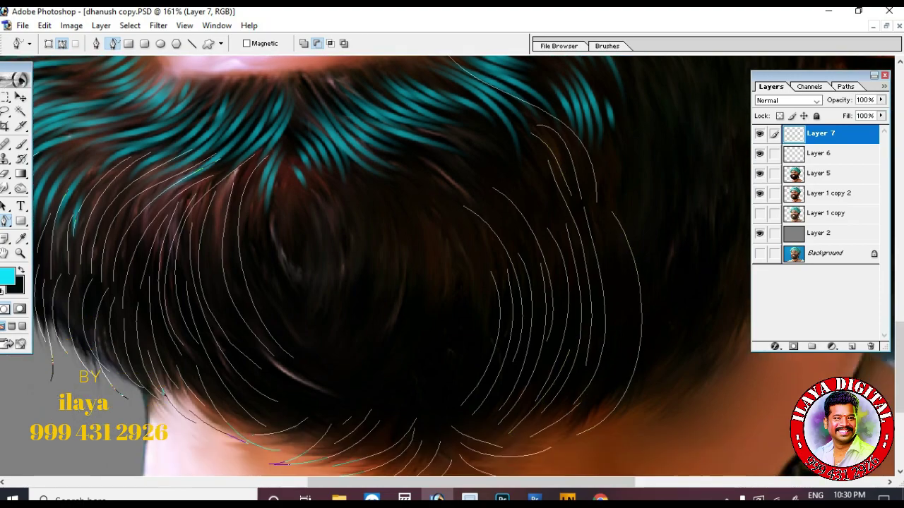
drag(625, 285, 581, 425)
key(ctrl+z)
mouse_move(596, 215)
mouse_down()
mouse_move(617, 317)
mouse_move(579, 425)
mouse_up()
key(ctrl+z)
scroll(301, 353, down, 3)
Add closely spaced curved hair paths between the chin centre and the lit-side lower beard.
drag(301, 352, 245, 318)
mouse_move(307, 339)
mouse_down()
mouse_move(233, 273)
mouse_move(225, 149)
mouse_up()
drag(231, 209, 249, 261)
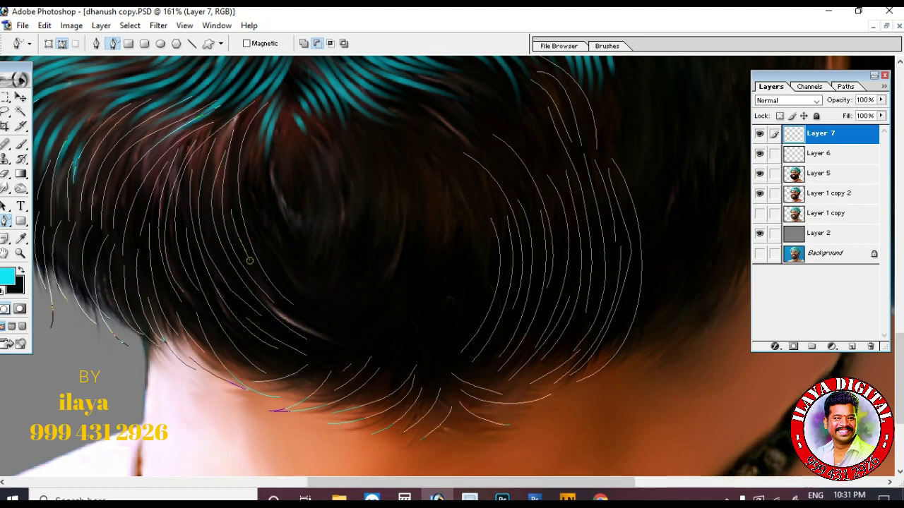
mouse_move(279, 127)
mouse_down()
mouse_move(354, 322)
mouse_move(335, 320)
mouse_up()
drag(267, 109, 279, 275)
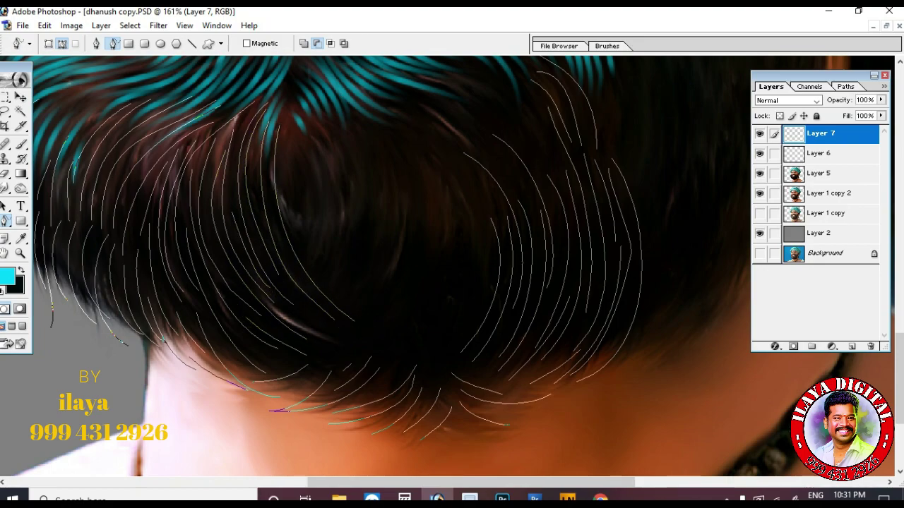
Trace arching hair paths from the cyan hairs below the lip outward over the upper shaded side of the chin.
scroll(353, 233, up, 3)
drag(374, 197, 382, 383)
drag(338, 128, 452, 203)
drag(354, 161, 441, 211)
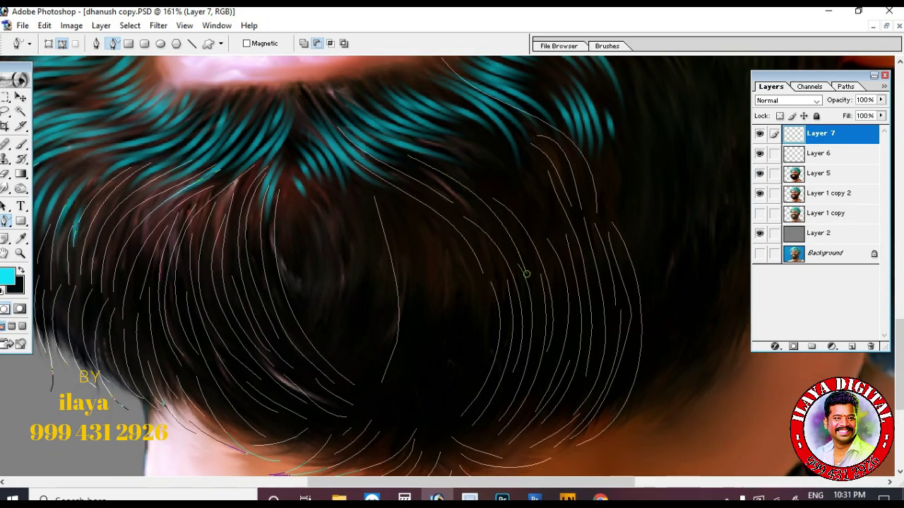
mouse_move(383, 120)
mouse_down()
mouse_move(487, 153)
mouse_move(554, 277)
mouse_up()
key(ctrl+z)
drag(430, 158, 463, 174)
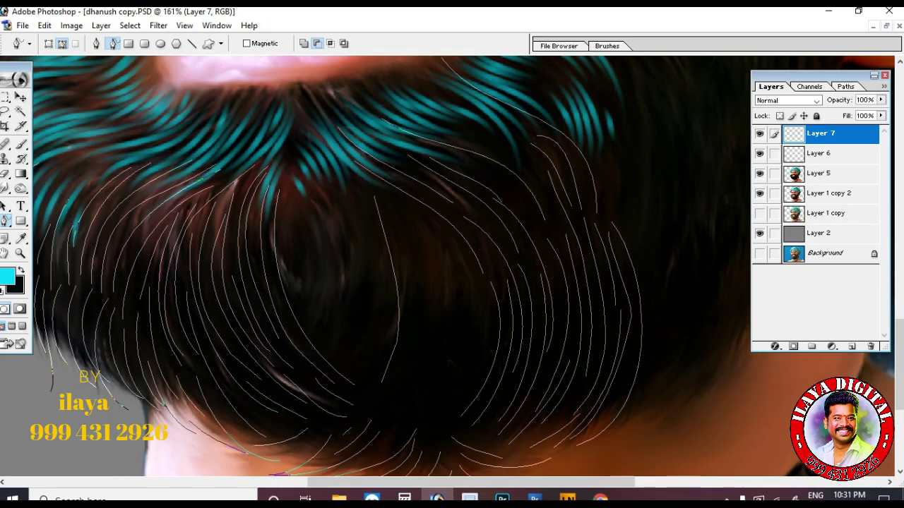
drag(531, 215, 538, 224)
mouse_move(449, 161)
mouse_down()
mouse_move(502, 181)
mouse_move(533, 208)
mouse_up()
mouse_move(459, 134)
mouse_down()
mouse_move(535, 177)
mouse_move(560, 244)
mouse_up()
drag(486, 133, 535, 174)
scroll(535, 174, down, 3)
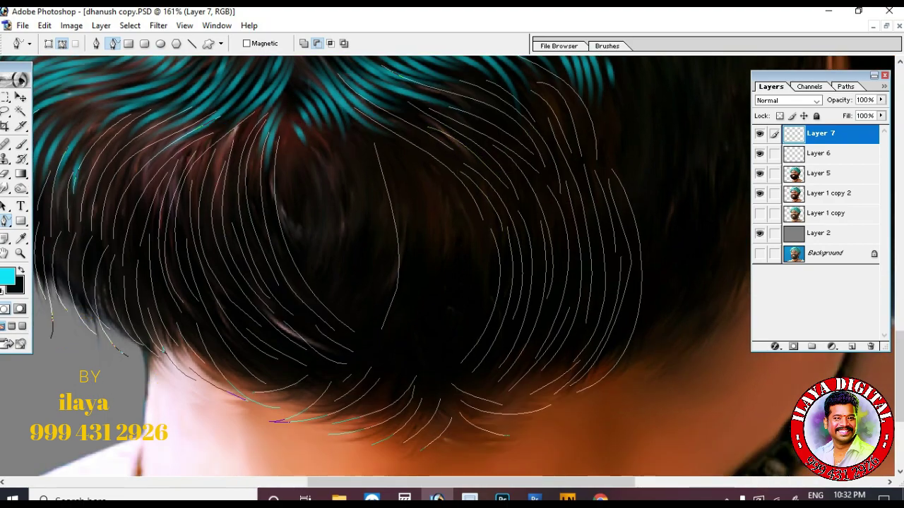
Fill the shaded side of the chin's centre with long, closely spaced hair paths bending down to the beard's tip.
drag(348, 114, 487, 286)
mouse_move(403, 170)
mouse_down()
mouse_move(444, 312)
mouse_move(424, 344)
mouse_up()
mouse_move(423, 364)
mouse_down()
mouse_move(463, 264)
mouse_move(439, 197)
mouse_up()
mouse_move(431, 378)
mouse_down()
mouse_move(445, 354)
mouse_move(462, 218)
mouse_up()
drag(446, 375, 455, 345)
drag(414, 300, 393, 188)
mouse_move(394, 177)
mouse_down()
mouse_move(428, 236)
mouse_move(415, 351)
mouse_up()
drag(418, 199, 447, 293)
mouse_move(421, 262)
mouse_down()
mouse_move(400, 350)
mouse_move(412, 266)
mouse_up()
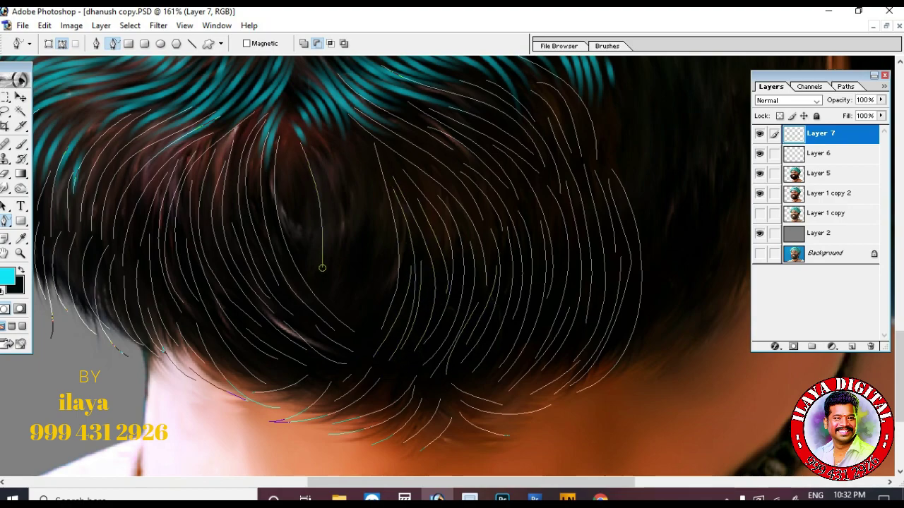
Fill the remaining gap at the centre of the chin with near-vertical, slightly bowed hair paths.
drag(322, 269, 321, 267)
mouse_move(312, 133)
mouse_down()
mouse_move(343, 285)
mouse_move(355, 303)
mouse_up()
mouse_move(344, 108)
mouse_down()
mouse_move(363, 142)
mouse_move(363, 308)
mouse_move(346, 165)
mouse_up()
drag(307, 134, 331, 283)
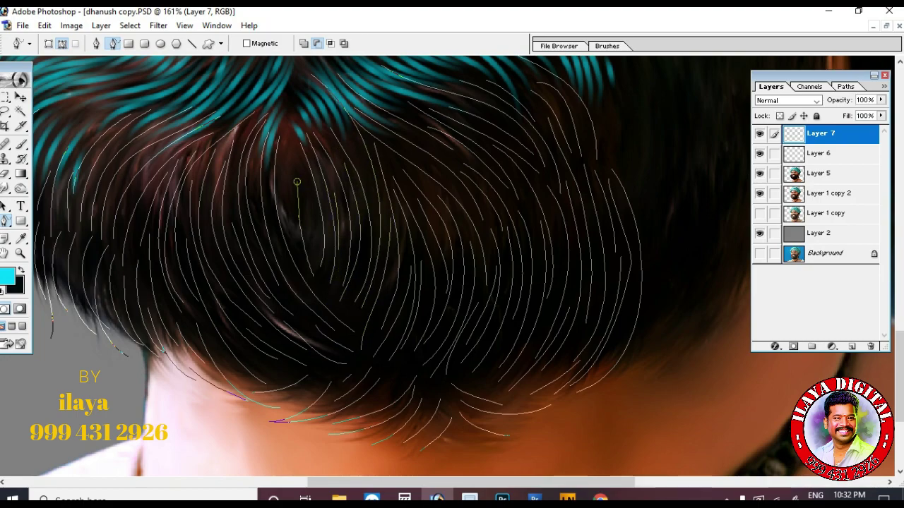
drag(296, 182, 297, 159)
drag(291, 112, 299, 272)
drag(343, 312, 298, 173)
Add hair paths over the cyan hairs from the lower lip and shaded mouth corner into the shaded-side beard.
scroll(296, 169, up, 3)
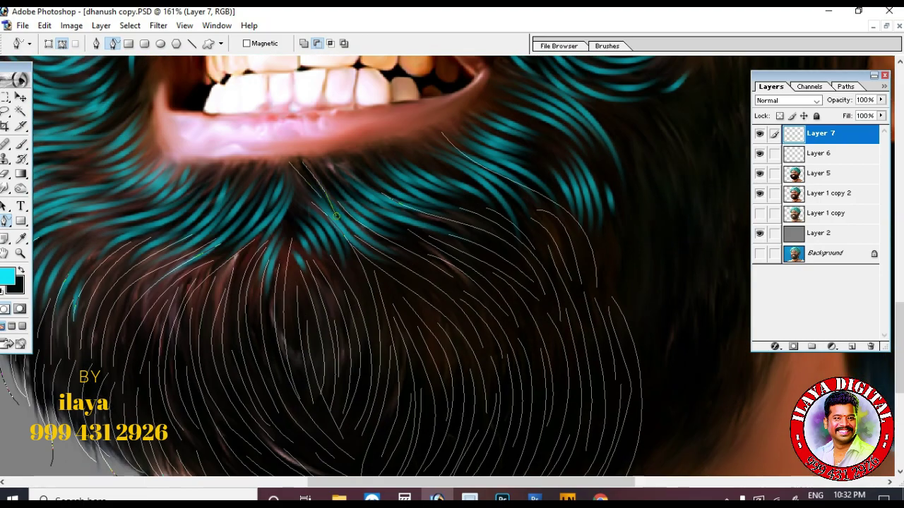
drag(336, 216, 337, 217)
mouse_move(312, 159)
mouse_down()
mouse_move(359, 205)
mouse_move(420, 196)
mouse_up()
mouse_move(367, 140)
mouse_down()
mouse_move(427, 185)
mouse_move(484, 203)
mouse_up()
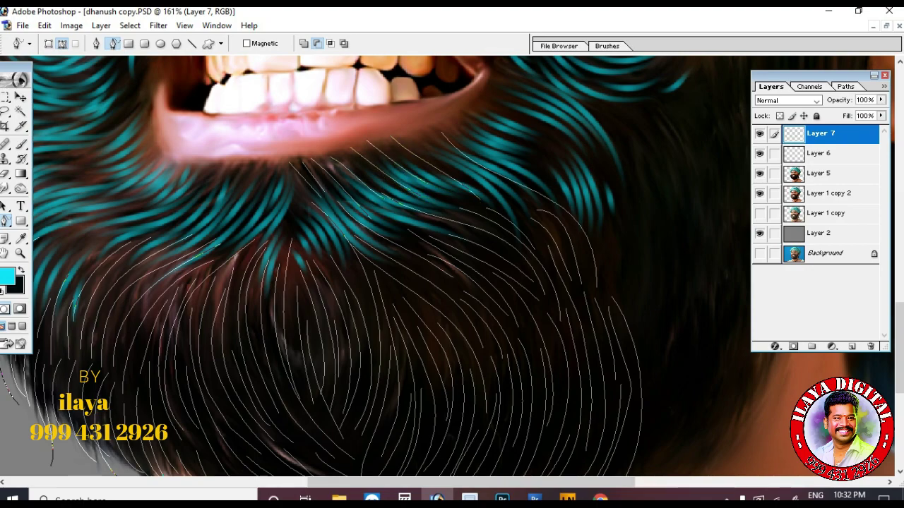
drag(485, 105, 612, 270)
drag(585, 209, 599, 276)
mouse_move(502, 96)
mouse_down()
mouse_move(611, 216)
mouse_move(614, 236)
mouse_up()
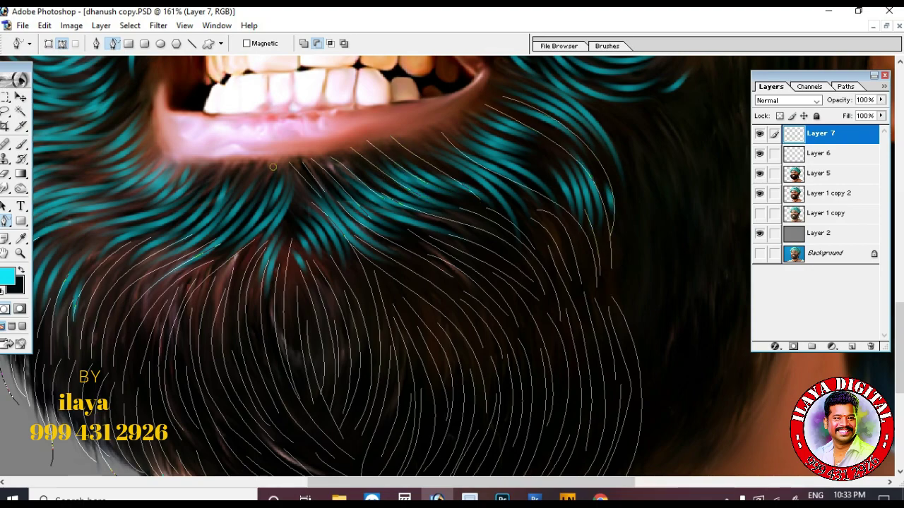
Stroke the chin and lower-beard hair paths in cyan on Layer 7, and dismiss the paths.
right_click(430, 174)
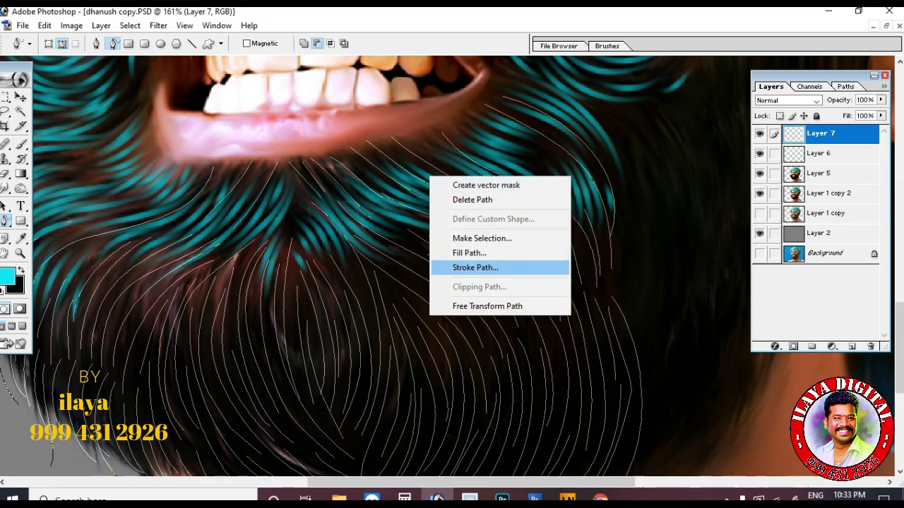
click(474, 267)
key(Return)
key(Return)
scroll(466, 268, down, 3)
scroll(466, 268, down, 1)
key(ctrl+minus)
key(ctrl+minus)
key(ctrl+minus)
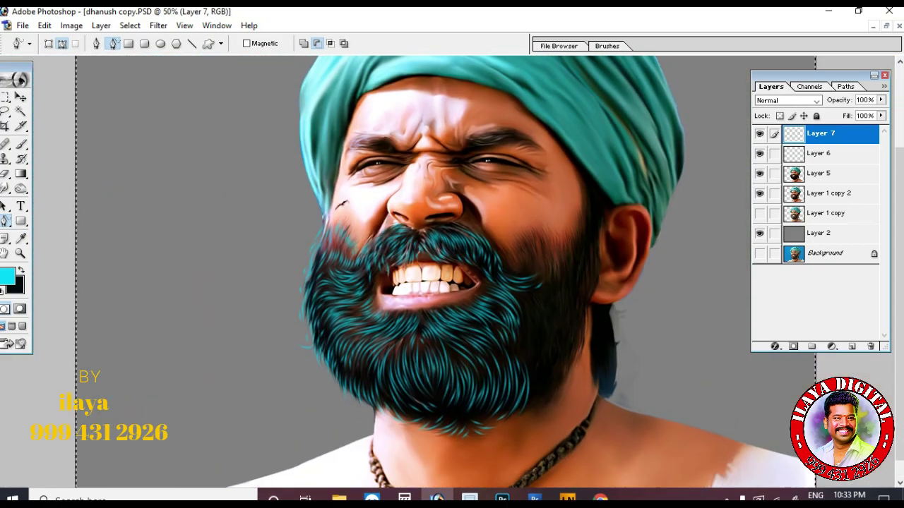
Fill the shaded-side jaw beard below the mouth-corner hairs with long, near-vertical hair paths.
key(z)
drag(488, 220, 627, 418)
key(ctrl+plus)
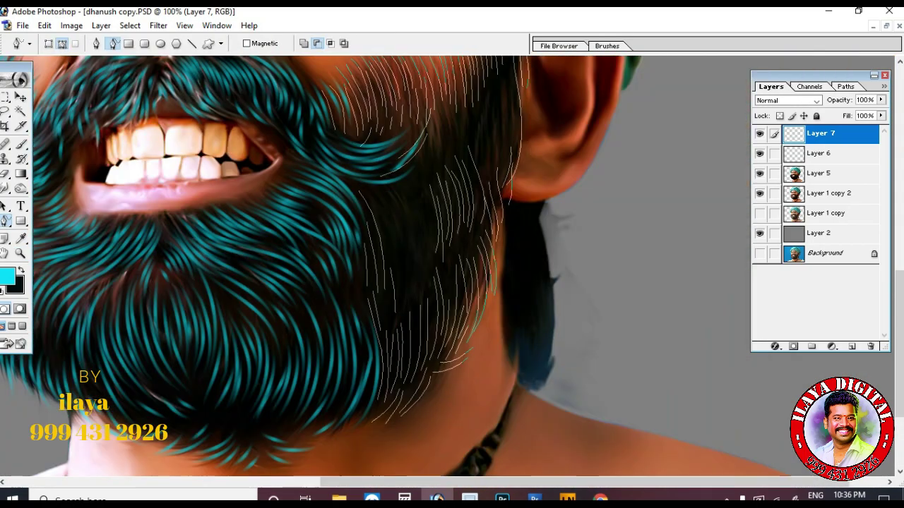
mouse_move(393, 189)
mouse_down()
mouse_move(376, 257)
mouse_move(395, 279)
mouse_up()
drag(425, 189, 422, 276)
drag(426, 203, 413, 273)
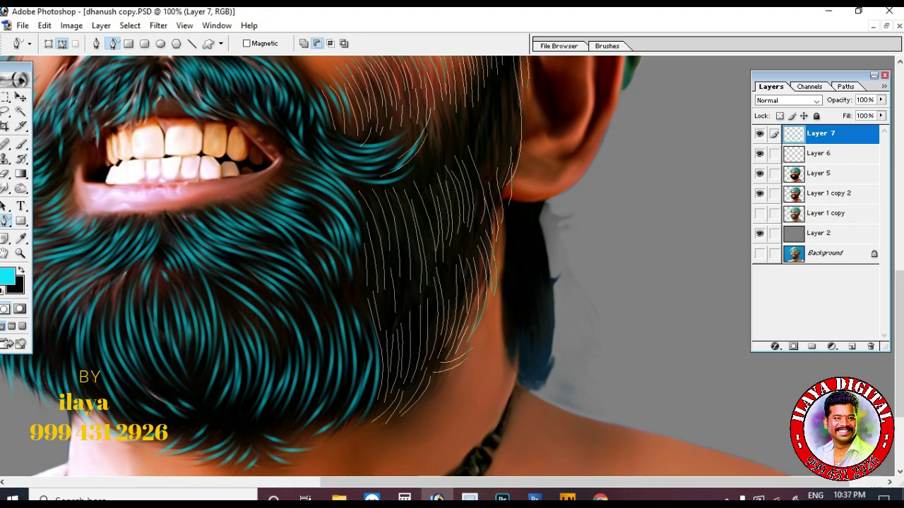
Add short hair paths in the gaps of the shaded-side cheek beard and below the sideburn near the ear.
scroll(332, 267, up, 3)
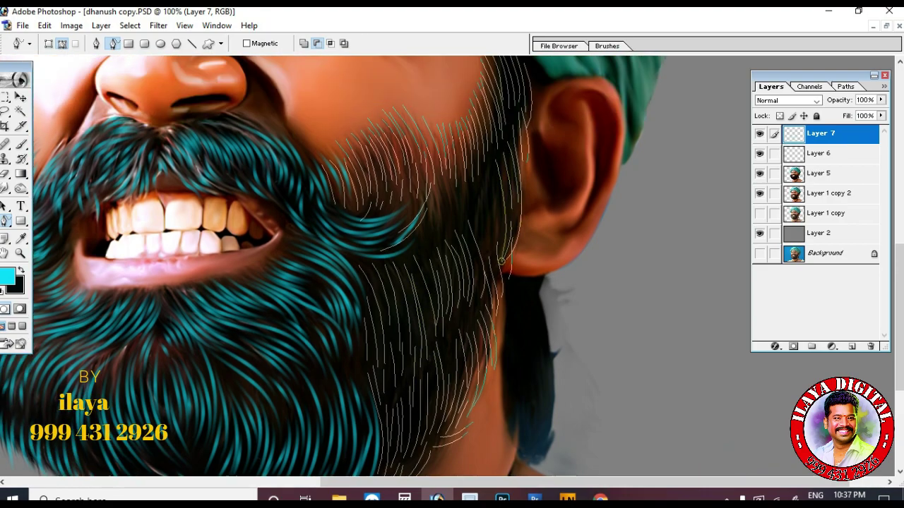
drag(488, 170, 497, 231)
drag(480, 260, 480, 261)
drag(472, 187, 473, 215)
drag(434, 198, 436, 236)
drag(442, 185, 445, 226)
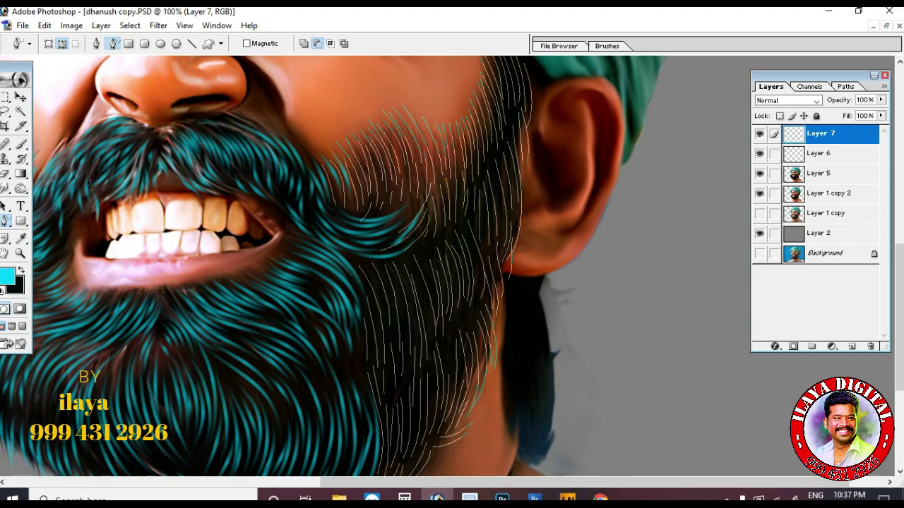
Stroke the shaded-side cheek, sideburn and jaw hair paths in cyan on Layer 7, and dismiss the paths.
right_click(612, 192)
click(651, 284)
key(Return)
key(Return)
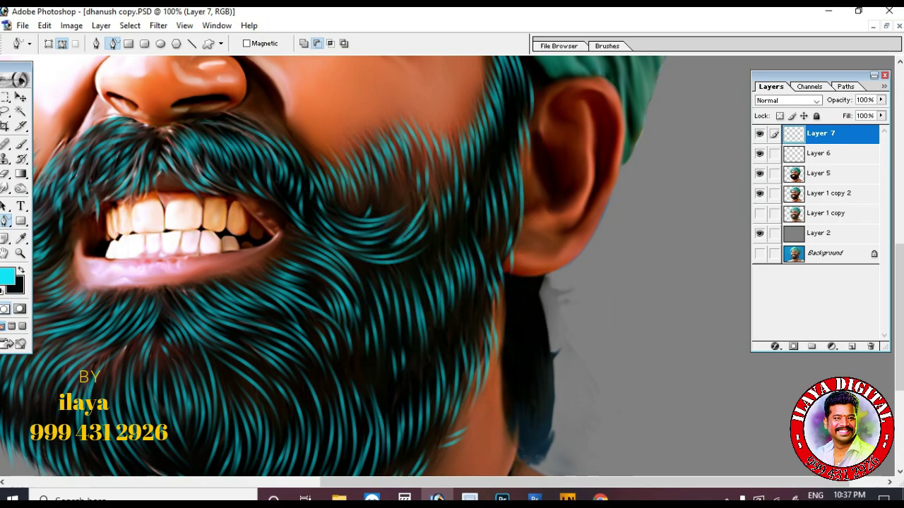
Draw long, gently curved hair paths down the shaded-side sideburn and cheek beard in front of the ear.
key(ctrl+minus)
key(ctrl+minus)
drag(509, 158, 608, 273)
scroll(583, 205, down, 1)
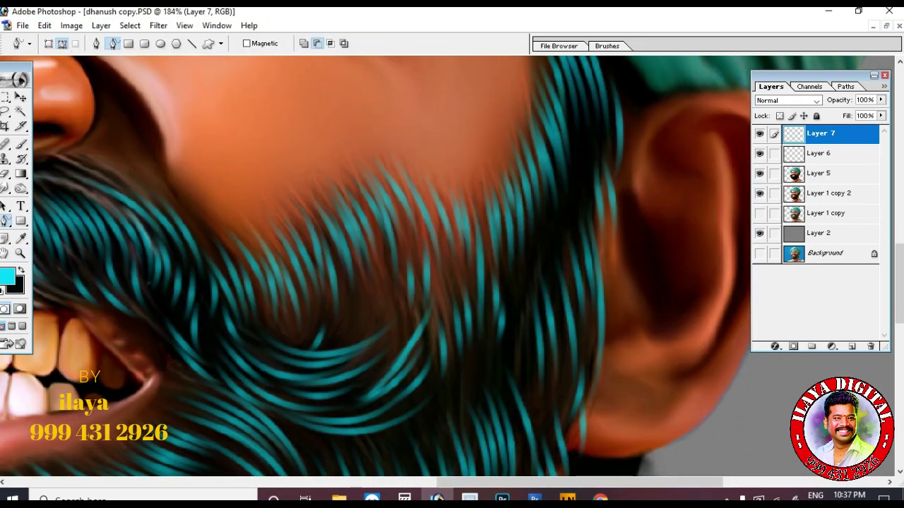
drag(579, 108, 589, 220)
scroll(587, 212, down, 1)
drag(553, 84, 592, 302)
scroll(591, 297, down, 1)
mouse_move(503, 86)
mouse_down()
mouse_move(532, 201)
mouse_move(530, 315)
mouse_up()
drag(412, 62, 461, 304)
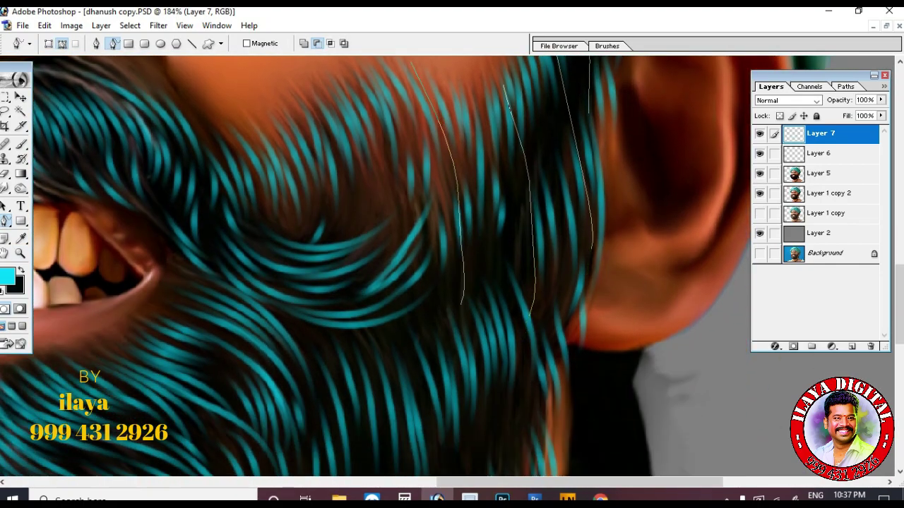
Add sweeping hair paths curling from the moustache end under the shaded cheek, plus a few through the cheek beard and sideburn.
mouse_move(167, 142)
mouse_down()
mouse_move(320, 274)
mouse_move(427, 205)
mouse_up()
mouse_move(203, 221)
mouse_down()
mouse_move(274, 276)
mouse_move(446, 172)
mouse_up()
drag(377, 117, 354, 231)
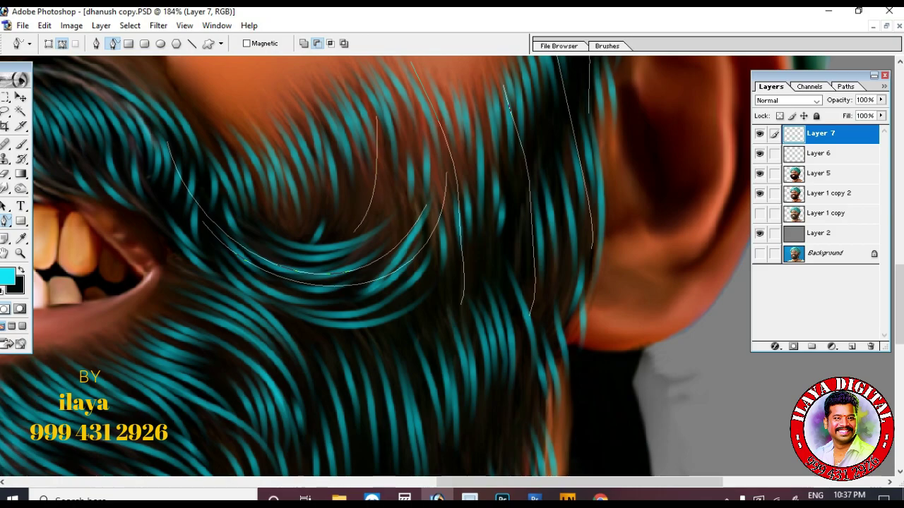
drag(277, 89, 322, 201)
scroll(321, 201, up, 1)
mouse_move(476, 131)
mouse_down()
mouse_move(495, 293)
mouse_move(486, 313)
mouse_up()
scroll(486, 312, up, 2)
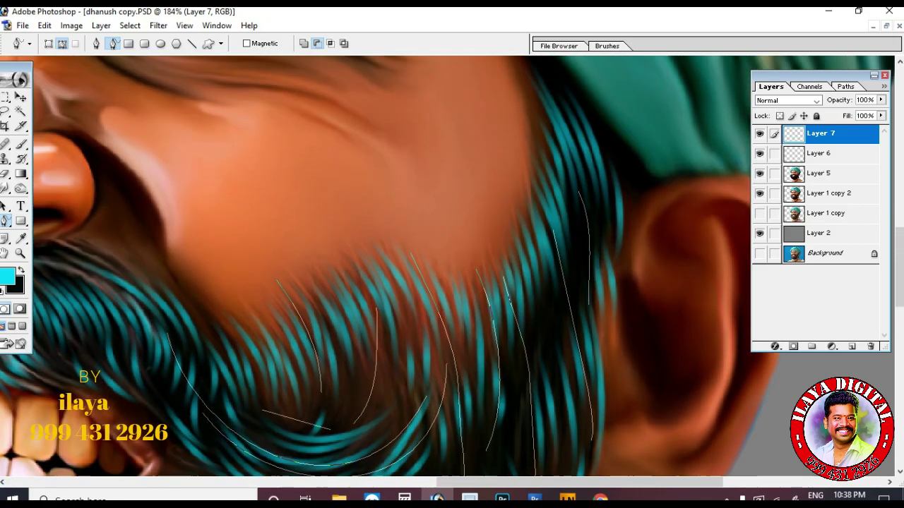
drag(544, 169, 593, 359)
Draw long, near-vertical hair paths along the shaded-side jaw edge and through the lower beard beside the neck.
scroll(593, 359, down, 7)
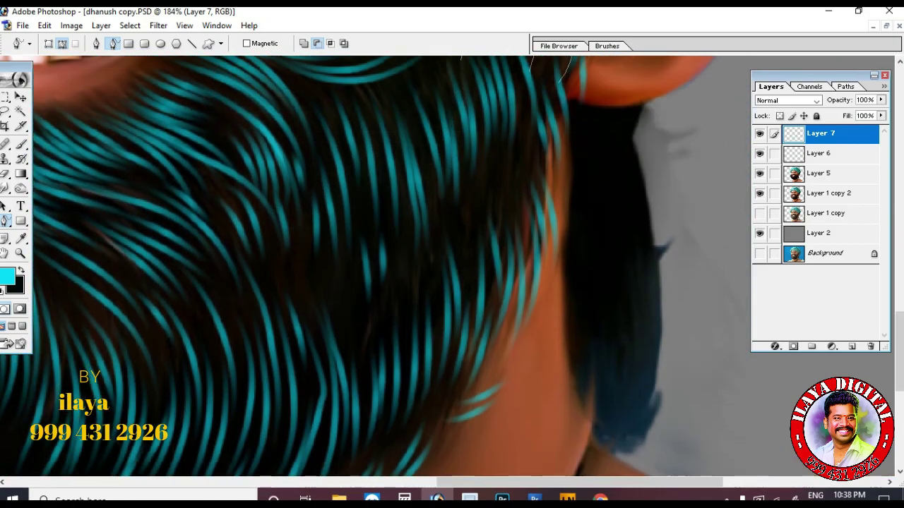
drag(463, 59, 482, 255)
drag(516, 94, 497, 378)
scroll(497, 378, down, 2)
drag(489, 219, 408, 395)
scroll(408, 395, up, 1)
drag(371, 80, 389, 337)
drag(416, 221, 361, 455)
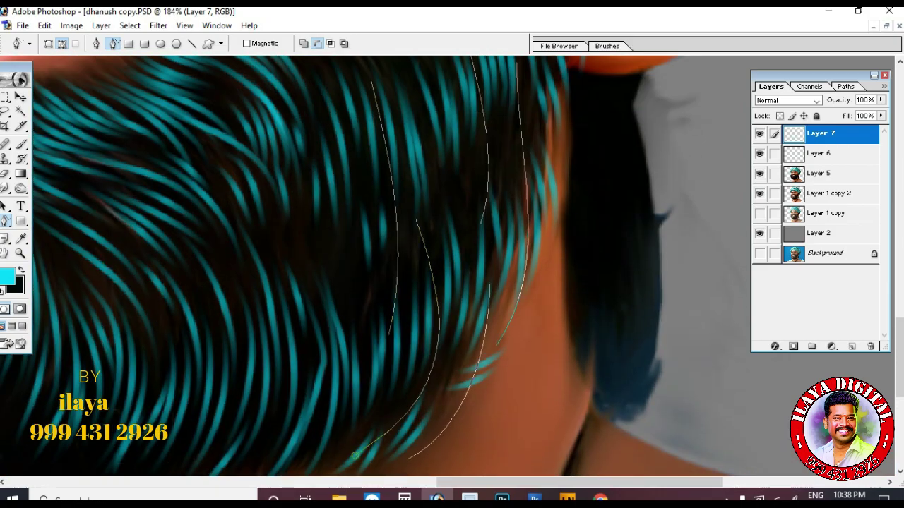
scroll(358, 455, down, 2)
drag(365, 226, 307, 423)
scroll(308, 424, up, 2)
drag(357, 85, 343, 313)
Stroke the shaded-side cheek and jaw hair paths in cyan on Layer 7, and dismiss the paths.
right_click(457, 214)
click(494, 312)
key(Return)
key(Return)
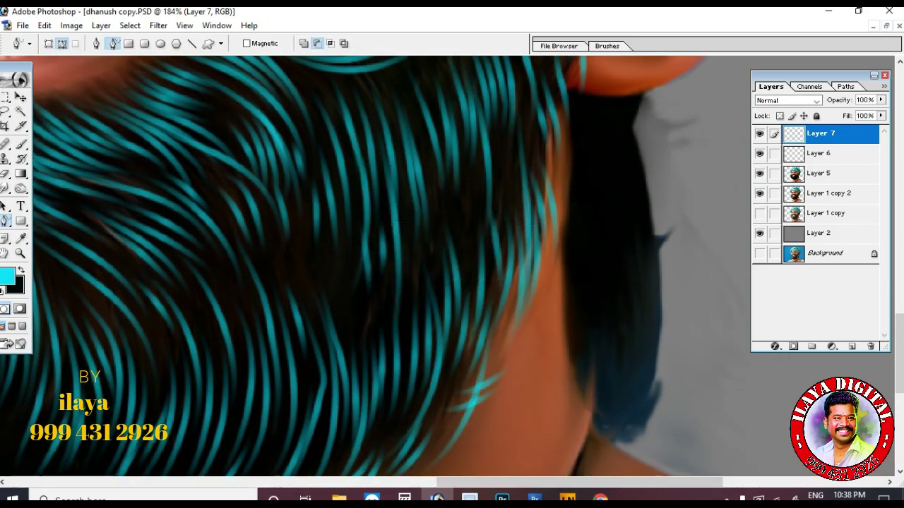
Draw hair paths fanning out from the moustache centre below the nose down over the upper lip and teeth.
key(ctrl+minus)
key(ctrl+minus)
scroll(448, 267, up, 2)
key(z)
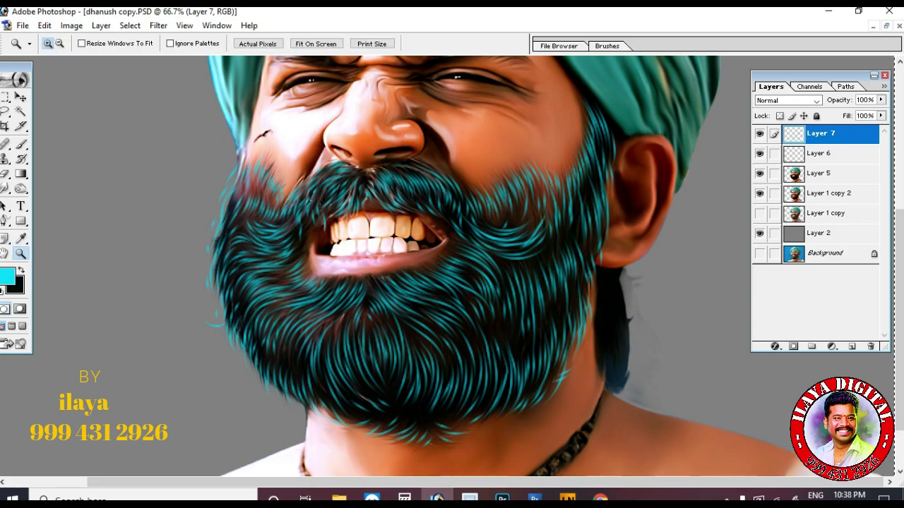
drag(253, 140, 497, 255)
key(p)
mouse_move(370, 168)
mouse_down()
mouse_move(258, 300)
mouse_move(281, 324)
mouse_up()
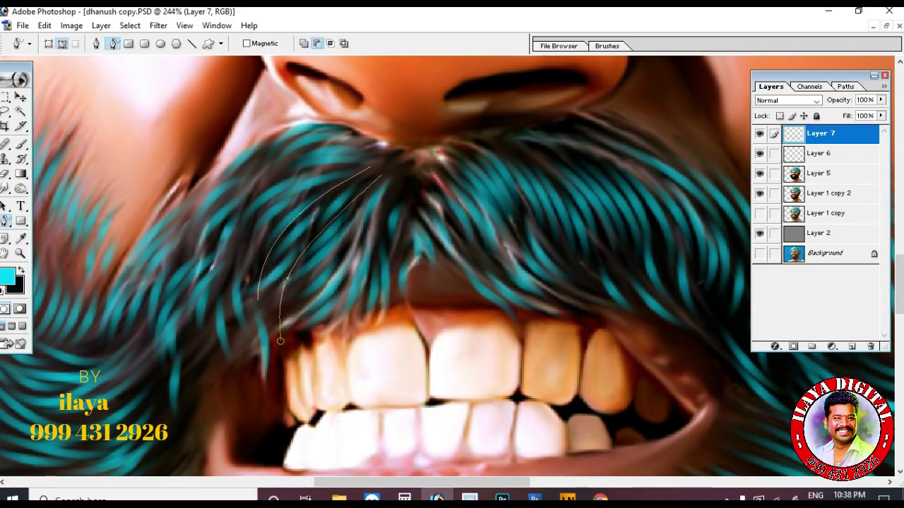
mouse_move(392, 185)
mouse_down()
mouse_move(307, 315)
mouse_move(329, 347)
mouse_up()
drag(432, 205, 535, 342)
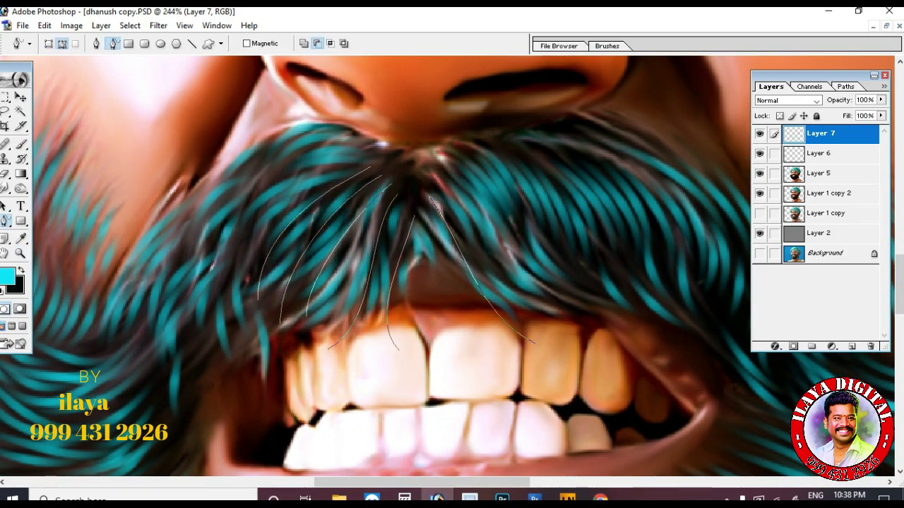
Add longer moustache hair paths over the inner shaded half and along the outer lit half towards the mouth corner.
drag(443, 170, 584, 325)
drag(511, 150, 609, 328)
drag(429, 201, 436, 316)
drag(353, 153, 228, 396)
drag(315, 190, 244, 348)
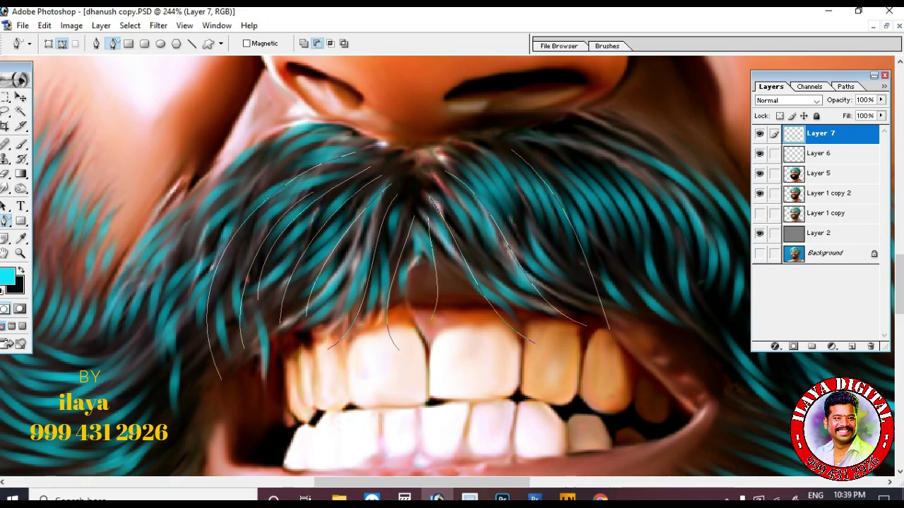
drag(340, 142, 183, 361)
Draw sweeping hair paths from the lit-side moustache end and through the curled beard beside the mouth.
scroll(182, 361, down, 4)
drag(196, 134, 57, 306)
drag(171, 143, 36, 283)
scroll(36, 282, down, 1)
drag(106, 282, 289, 187)
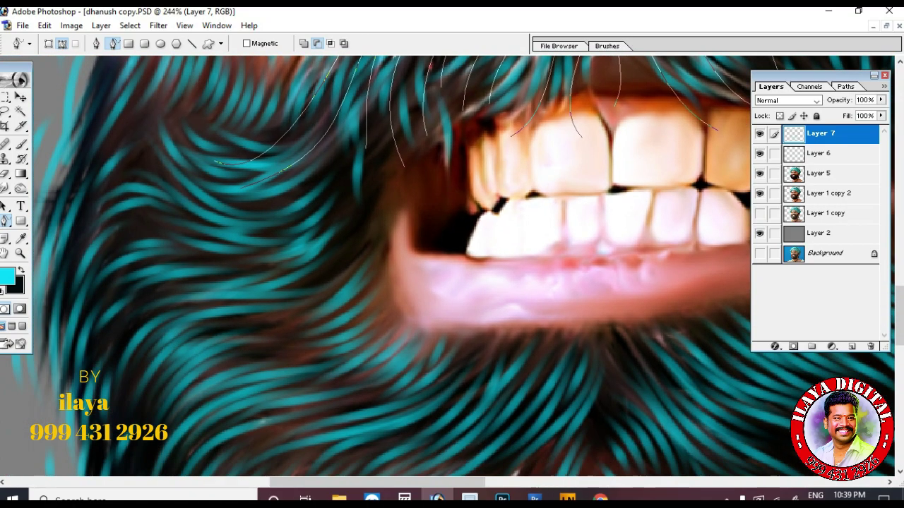
mouse_move(234, 214)
mouse_down()
mouse_move(354, 137)
mouse_move(141, 203)
mouse_up()
mouse_move(294, 227)
mouse_down()
mouse_move(137, 174)
mouse_move(121, 152)
mouse_up()
mouse_move(143, 119)
mouse_down()
mouse_move(171, 165)
mouse_move(306, 197)
mouse_up()
drag(375, 198, 147, 228)
Add long wavy hair paths from the lit-side mouth corner into the beard, and one below the lower lip's centre.
scroll(146, 229, up, 1)
mouse_move(385, 248)
mouse_down()
mouse_move(308, 329)
mouse_move(265, 334)
mouse_up()
scroll(265, 334, down, 2)
mouse_move(394, 265)
mouse_down()
mouse_move(202, 321)
mouse_move(138, 401)
mouse_up()
scroll(138, 401, down, 4)
drag(608, 170, 554, 392)
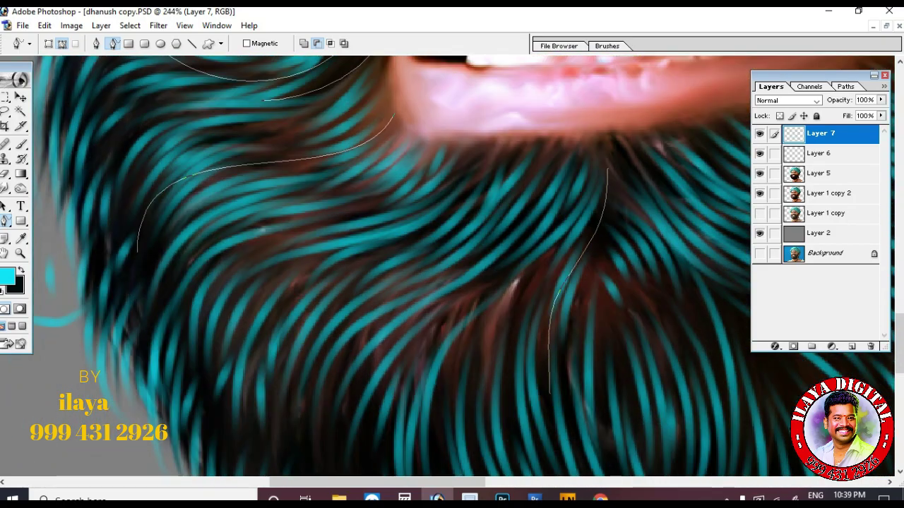
Draw short hair paths over the lit-side cheek beard and along its outer edge below the turban.
scroll(555, 391, up, 5)
scroll(554, 392, up, 5)
drag(205, 127, 168, 243)
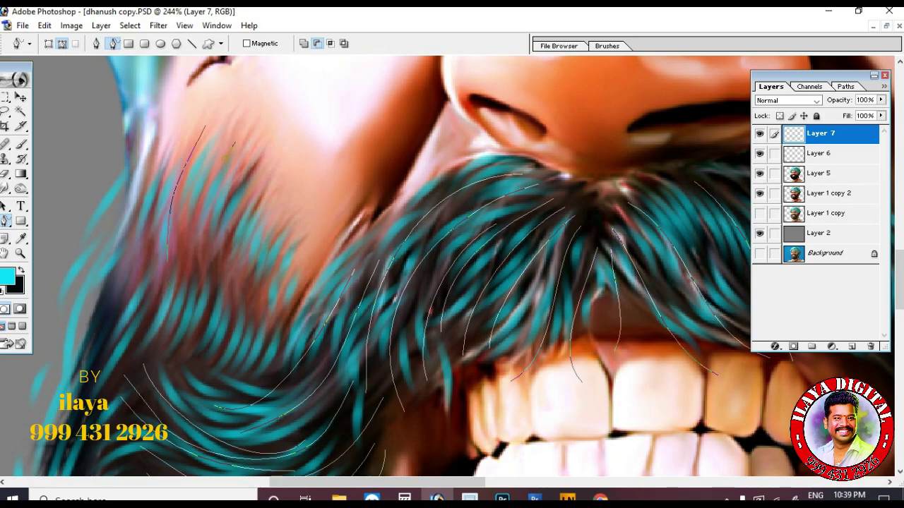
drag(152, 129, 113, 310)
drag(140, 198, 125, 273)
drag(130, 139, 91, 262)
scroll(91, 262, down, 2)
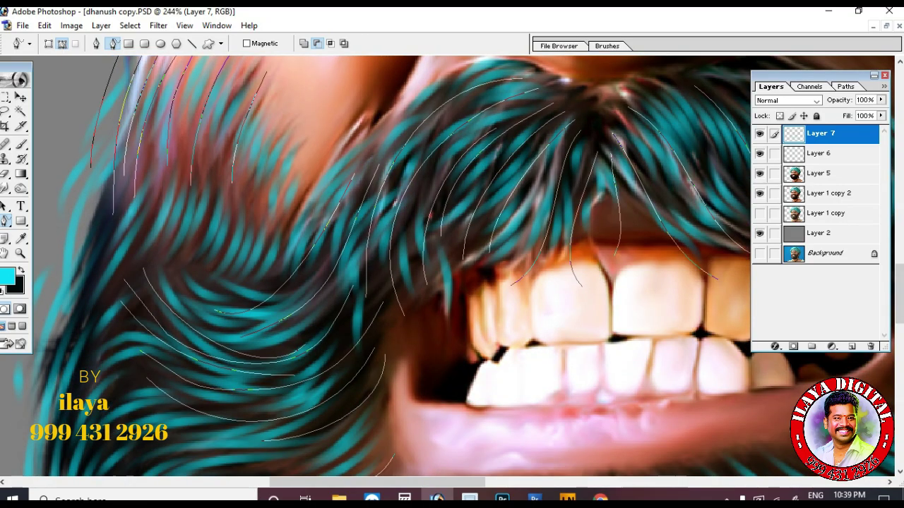
drag(148, 180, 89, 326)
scroll(90, 326, down, 2)
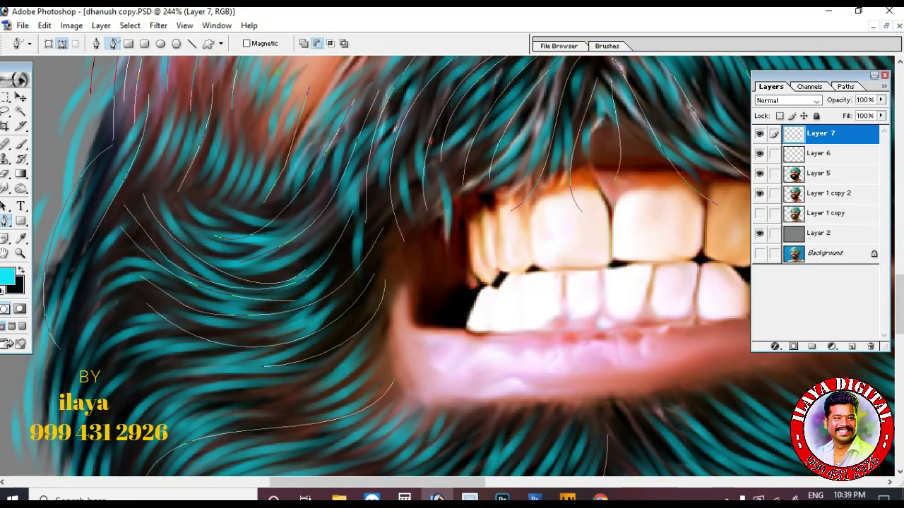
Stroke the moustache and lit-side beard hair paths in cyan on Layer 7, and dismiss the paths.
right_click(247, 207)
click(293, 299)
key(Return)
key(Return)
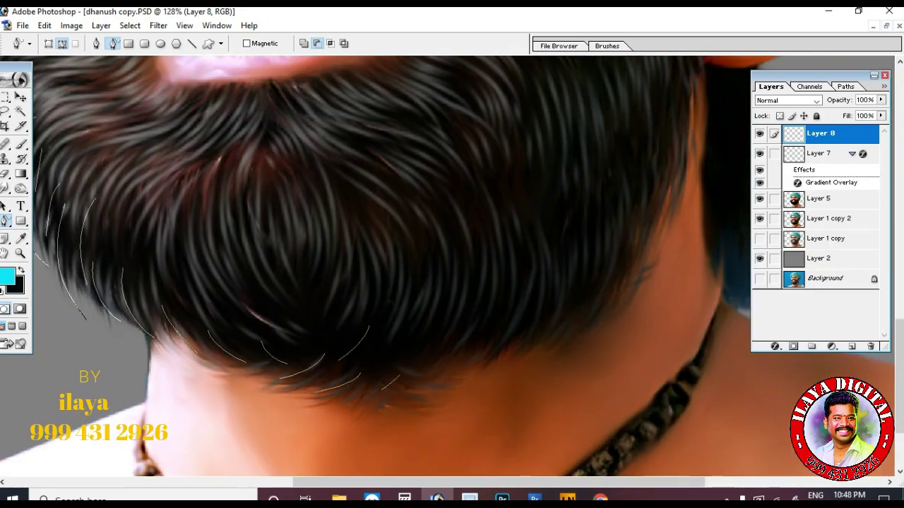
On Layer 8, add short hair paths along the beard's lower edge beneath the chin, towards the shaded side.
drag(391, 404, 434, 381)
drag(425, 348, 462, 314)
drag(473, 354, 517, 266)
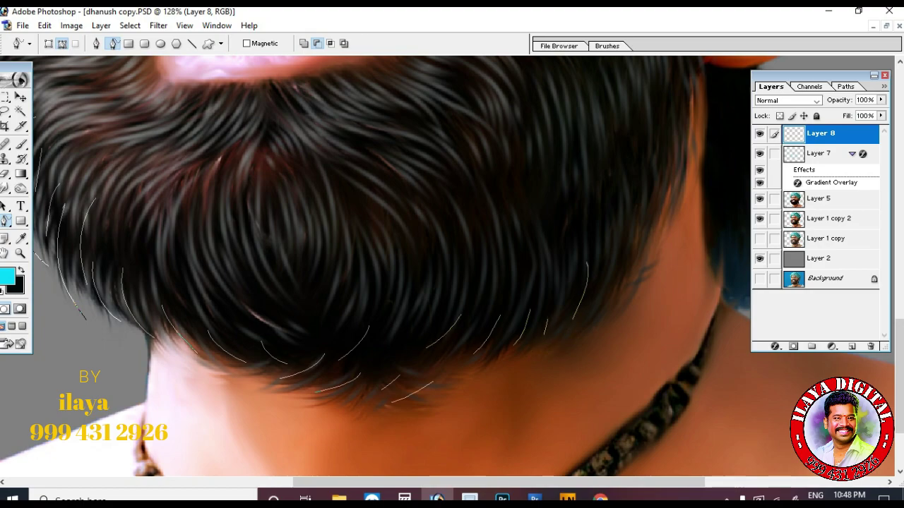
Draw short highlight hair paths along the shaded-side jaw edge from the lower beard up to the earlobe.
scroll(494, 296, right, 4)
scroll(495, 297, up, 3)
mouse_move(486, 329)
mouse_down()
mouse_move(473, 379)
mouse_move(500, 369)
mouse_up()
drag(539, 279, 530, 325)
scroll(522, 310, up, 3)
drag(554, 236, 558, 309)
drag(540, 304, 553, 370)
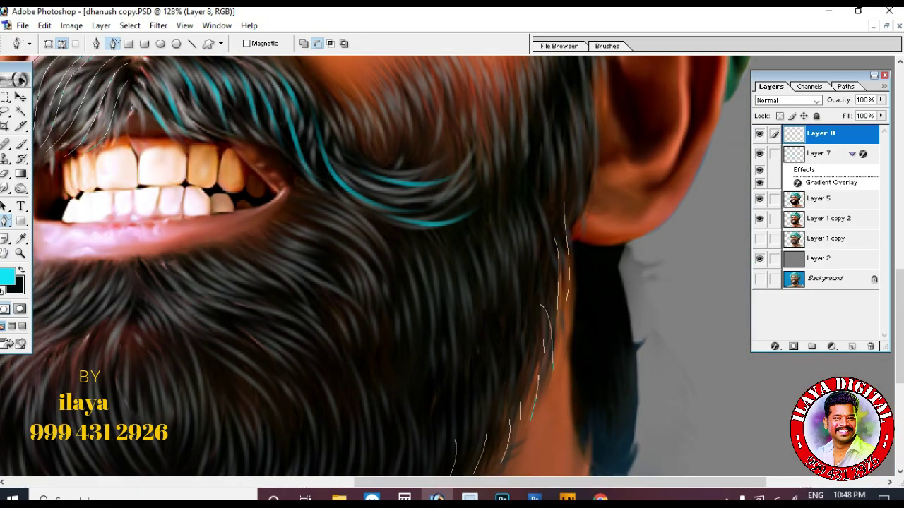
Draw long curved hair paths from below the lip and shaded mouth corner down through the shaded-side lower beard.
scroll(396, 268, down, 3)
drag(163, 185, 335, 310)
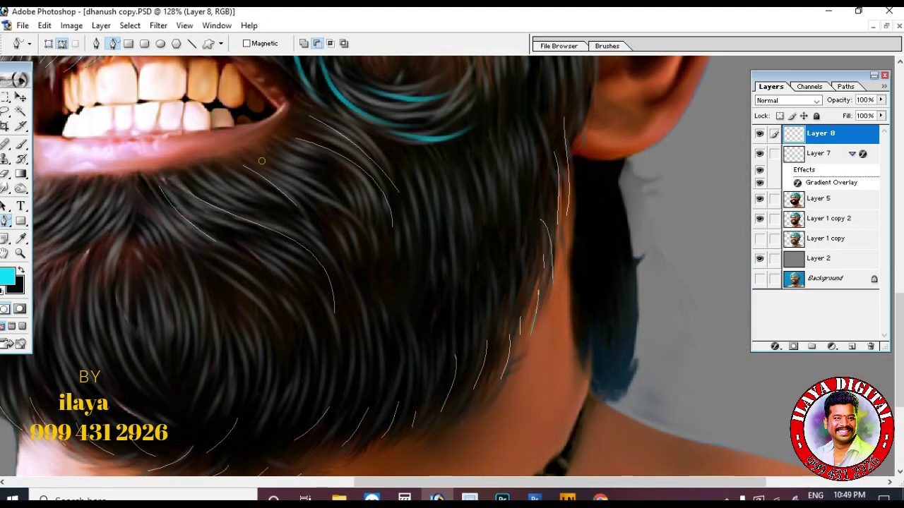
drag(260, 160, 348, 214)
drag(149, 193, 287, 389)
scroll(288, 409, down, 3)
drag(305, 275, 283, 332)
drag(347, 191, 348, 320)
drag(410, 201, 425, 312)
Add long curved hair paths down the centre of the chin beard below the lower lip.
scroll(424, 311, left, 6)
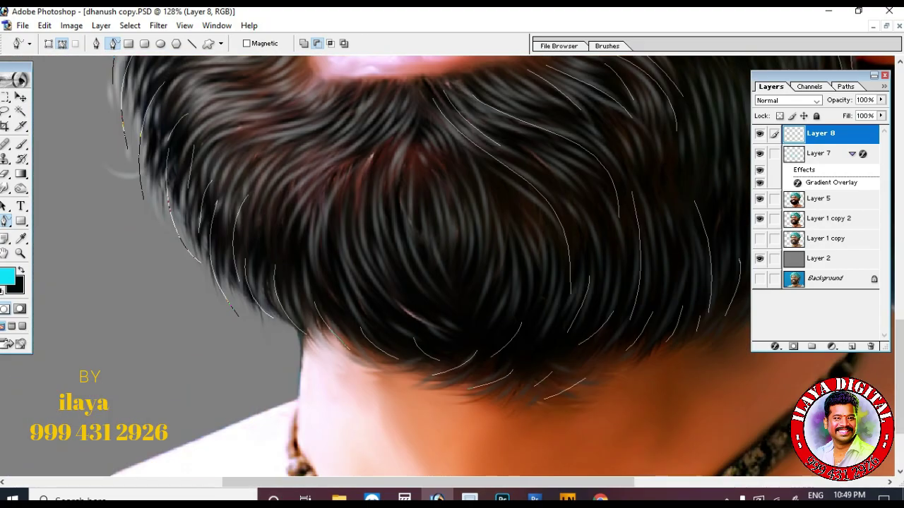
mouse_move(417, 127)
mouse_down()
mouse_move(406, 274)
mouse_move(439, 300)
mouse_up()
drag(435, 118, 470, 279)
drag(363, 168, 429, 334)
drag(351, 166, 326, 310)
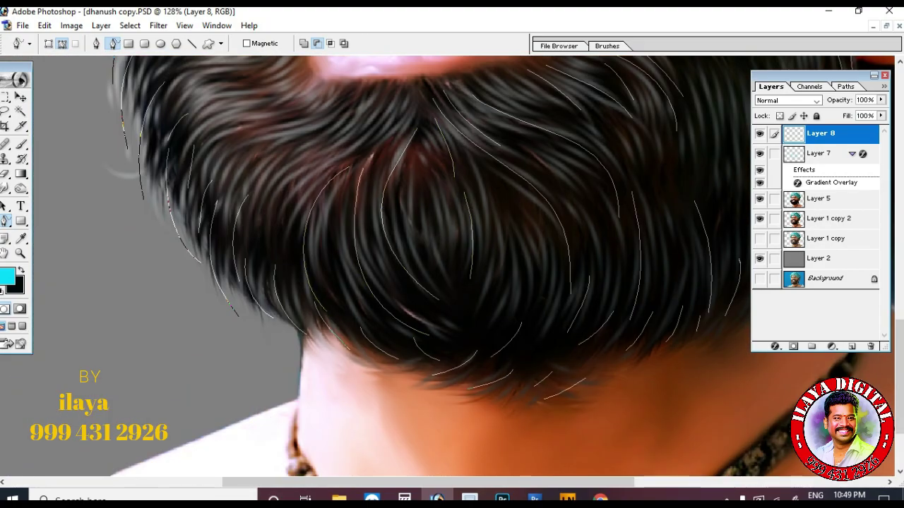
Draw sweeping hair paths from below the lip and mouth corner out across the lit-side beard.
drag(263, 260, 387, 99)
drag(336, 162, 394, 77)
scroll(396, 75, up, 1)
drag(211, 215, 363, 123)
drag(253, 215, 353, 174)
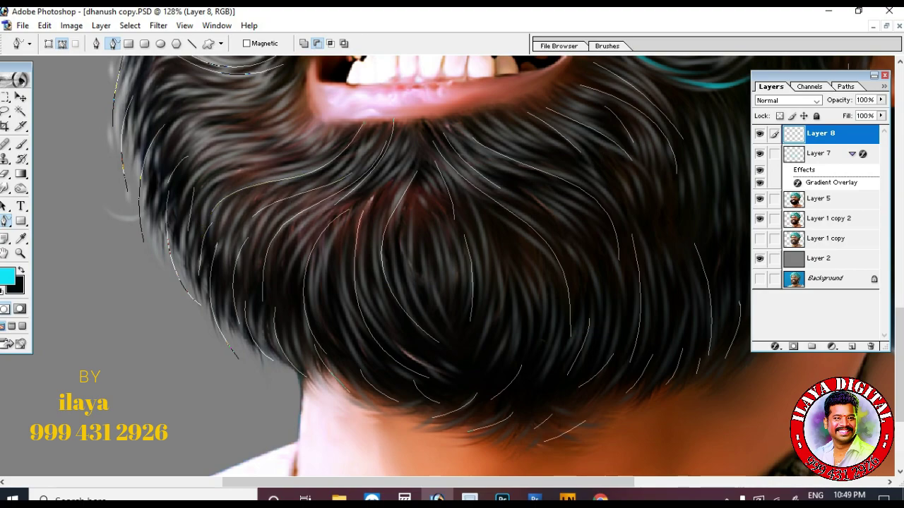
drag(305, 79, 171, 155)
Add short hair paths through the lit-side cheek beard and along its outer edge below the turban.
scroll(205, 115, up, 3)
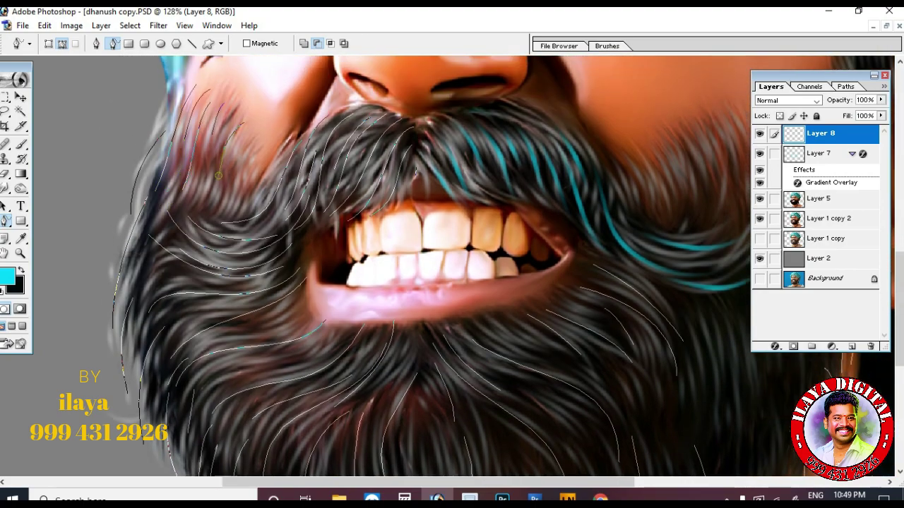
drag(219, 176, 204, 202)
drag(263, 139, 241, 191)
drag(176, 90, 129, 181)
drag(279, 153, 246, 200)
Fill the shaded-side jaw beard between the mouth corner and earlobe with long, near-vertical hair paths.
drag(579, 325, 212, 209)
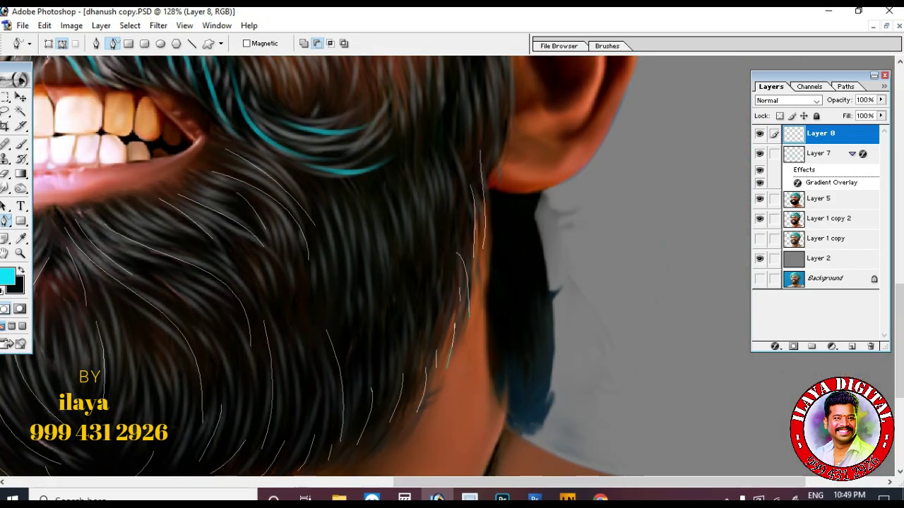
drag(134, 210, 256, 300)
drag(332, 210, 344, 291)
drag(370, 209, 379, 284)
drag(414, 232, 418, 352)
drag(422, 161, 404, 401)
drag(450, 176, 471, 314)
Draw one long curved hair path under the shaded cheek curl and several short ones in the cheek beard above it.
scroll(424, 283, up, 3)
drag(312, 298, 398, 257)
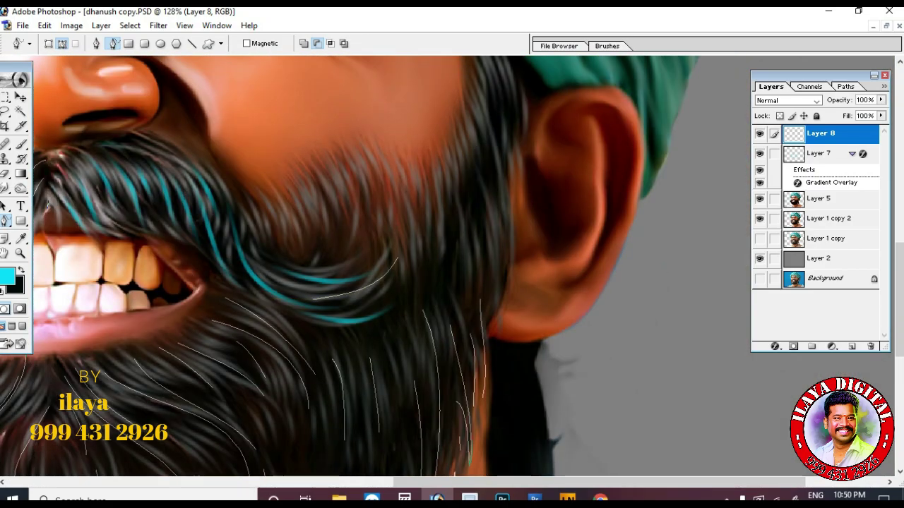
scroll(397, 257, up, 1)
key(ctrl+z)
drag(263, 321, 401, 342)
drag(246, 241, 262, 285)
drag(273, 245, 286, 298)
mouse_move(288, 229)
mouse_down()
mouse_move(315, 330)
mouse_move(342, 336)
mouse_up()
drag(335, 209, 358, 316)
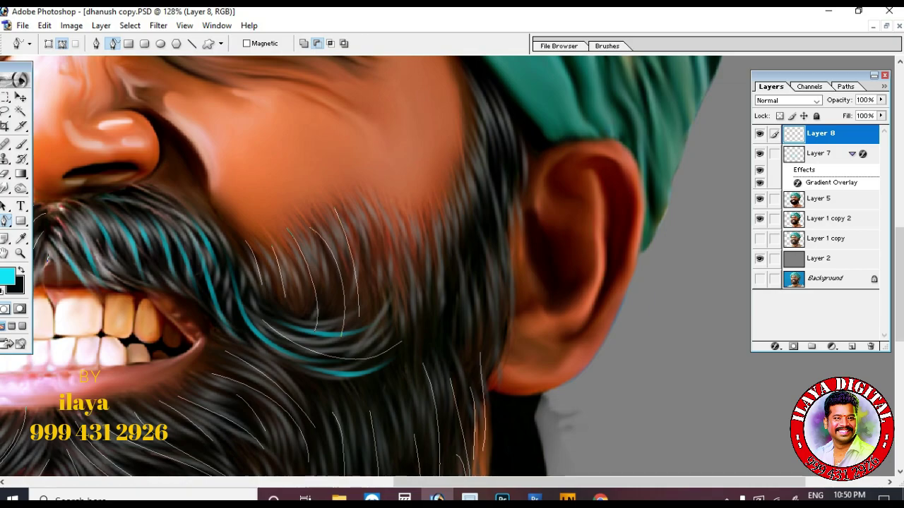
Add hair paths through the shaded-side cheek beard near the ear and up along the sideburn below the turban.
drag(411, 215, 434, 307)
mouse_move(442, 207)
mouse_down()
mouse_move(448, 262)
mouse_move(483, 322)
mouse_up()
scroll(452, 269, up, 4)
drag(479, 230, 513, 395)
drag(457, 301, 465, 327)
scroll(480, 304, down, 7)
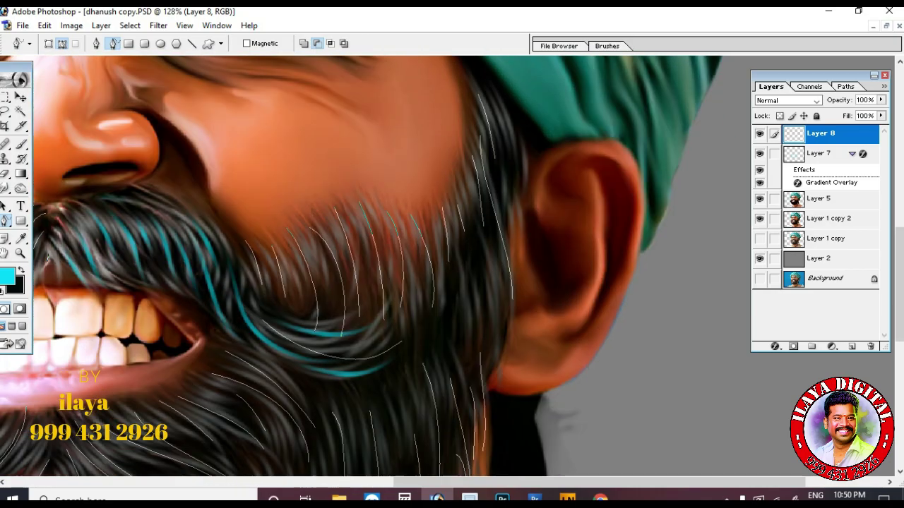
drag(522, 124, 524, 192)
drag(467, 122, 497, 305)
Stroke all the highlight hair paths in cyan on Layer 8, and dismiss the paths.
scroll(487, 303, down, 3)
key(ctrl+minus)
key(ctrl+minus)
right_click(428, 288)
click(469, 384)
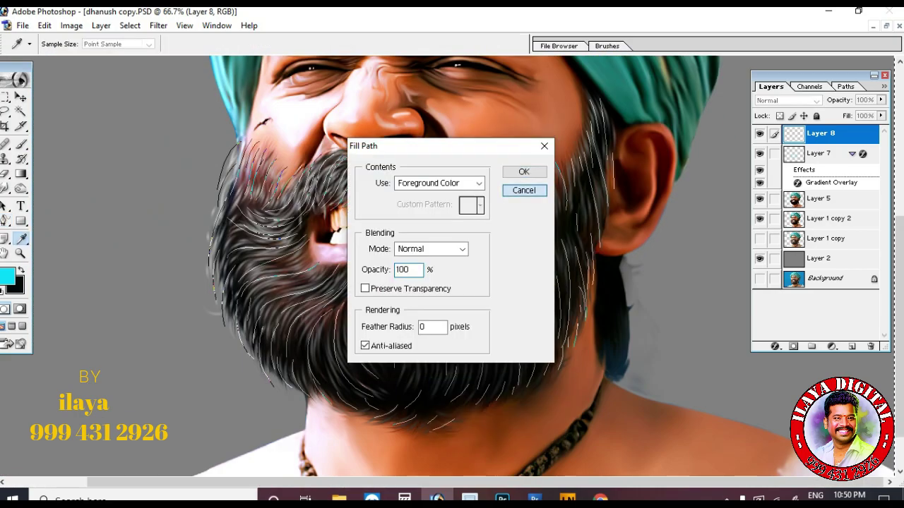
click(524, 191)
right_click(483, 219)
click(526, 330)
key(Return)
scroll(457, 267, up, 3)
Raise the Hue/Saturation lightness of Layer 8 strongly to turn its cyan hairs into near-white highlights.
key(ctrl+u)
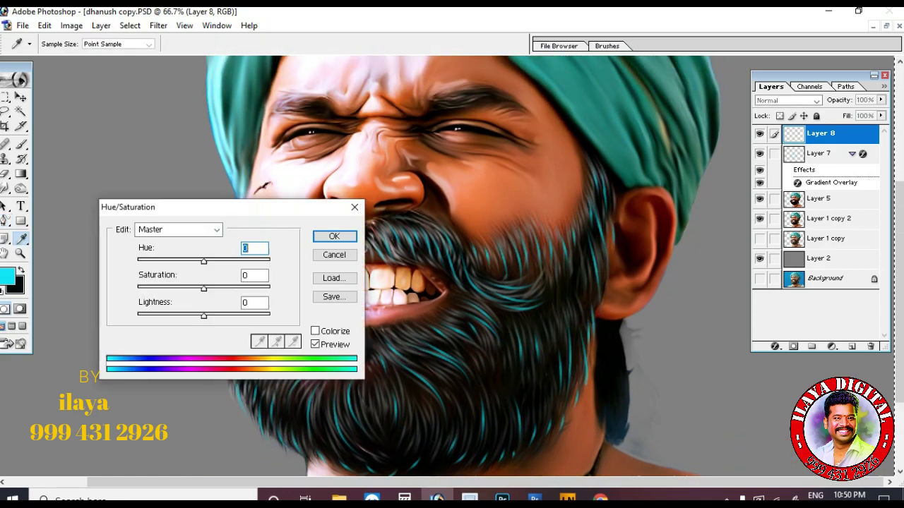
drag(204, 316, 264, 315)
key(Return)
key(p)
scroll(452, 282, down, 2)
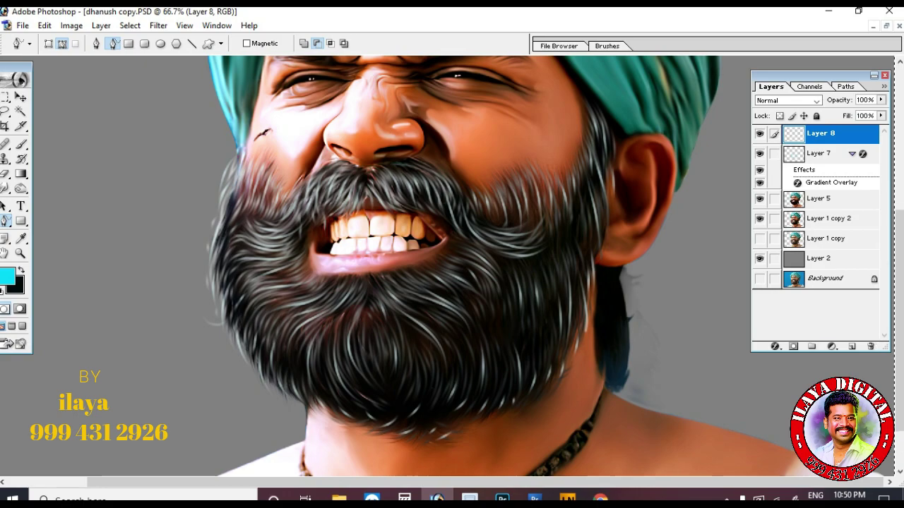
Add a new layer above Layer 8 and draw curved hair paths through the brightly lit half of the moustache.
click(852, 346)
key(z)
drag(205, 141, 600, 465)
scroll(451, 282, up, 2)
key(p)
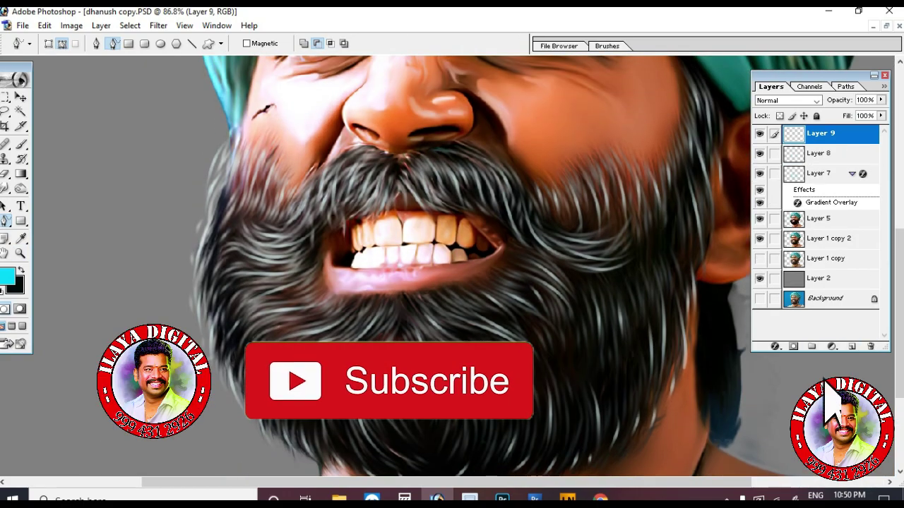
mouse_move(361, 152)
mouse_down()
mouse_move(300, 229)
mouse_move(334, 223)
mouse_up()
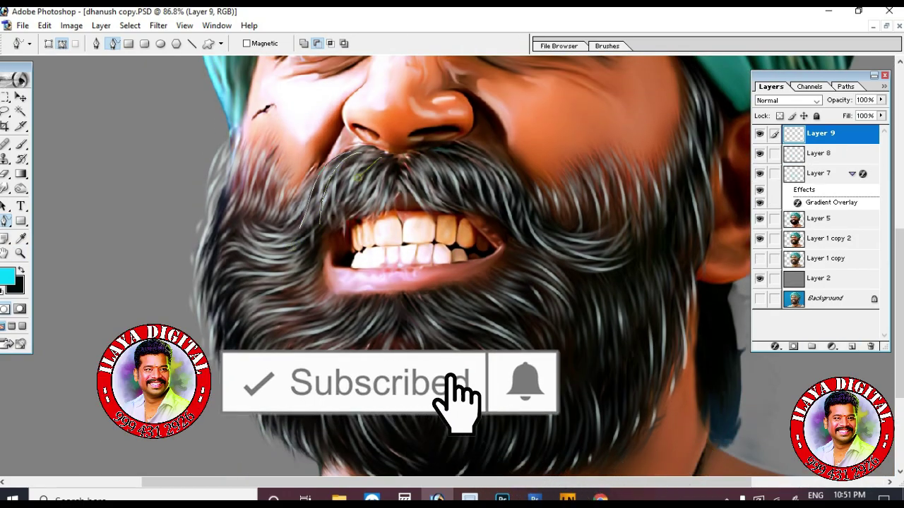
drag(392, 163, 358, 222)
drag(399, 182, 375, 215)
drag(357, 161, 329, 223)
Draw three long hair paths following the moustache curl across the lit cheek beside the mouth corner.
drag(322, 225, 225, 226)
drag(298, 239, 238, 224)
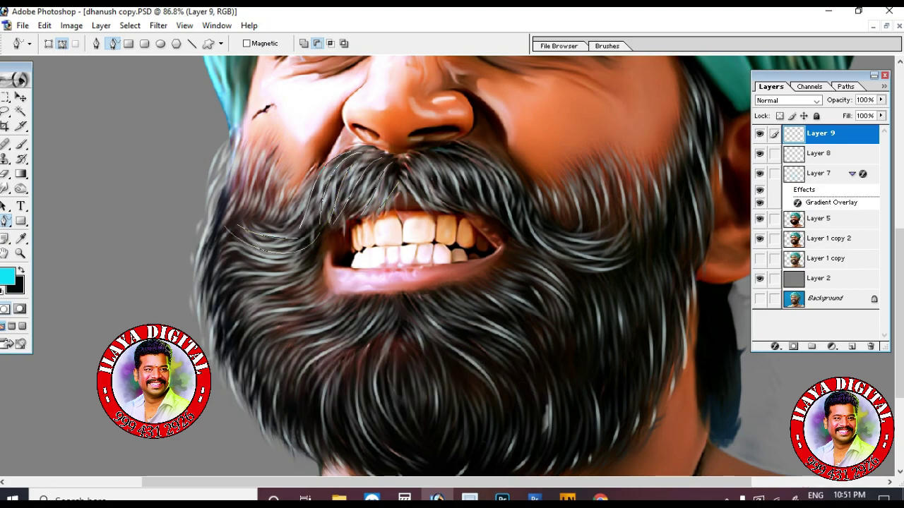
drag(312, 262, 229, 254)
Draw hair paths along the outer edge of the lit-side beard, from the temple down to the jaw.
mouse_move(235, 146)
mouse_down()
mouse_move(201, 189)
mouse_move(199, 214)
mouse_up()
drag(216, 205, 196, 301)
drag(214, 287, 212, 368)
scroll(212, 368, down, 2)
drag(225, 257, 238, 328)
drag(251, 283, 260, 345)
mouse_move(263, 306)
mouse_down()
mouse_move(281, 366)
mouse_move(322, 375)
mouse_up()
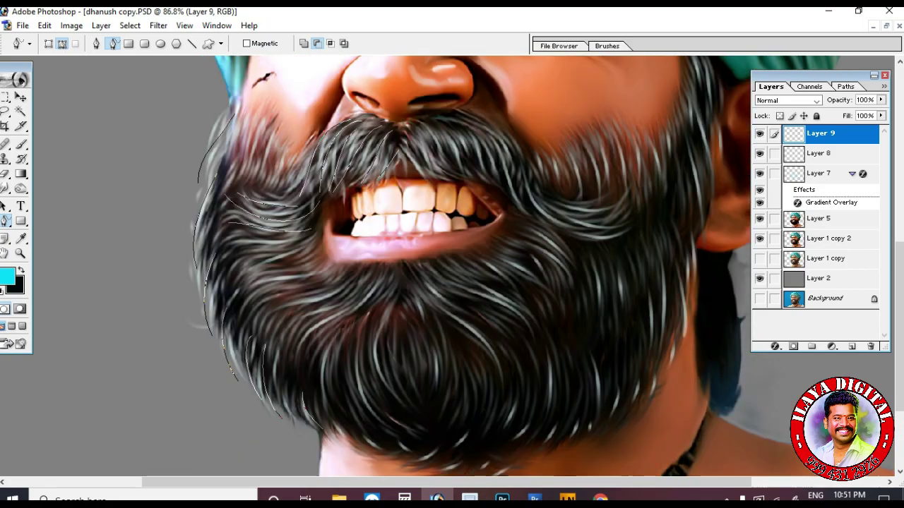
scroll(452, 268, up, 2)
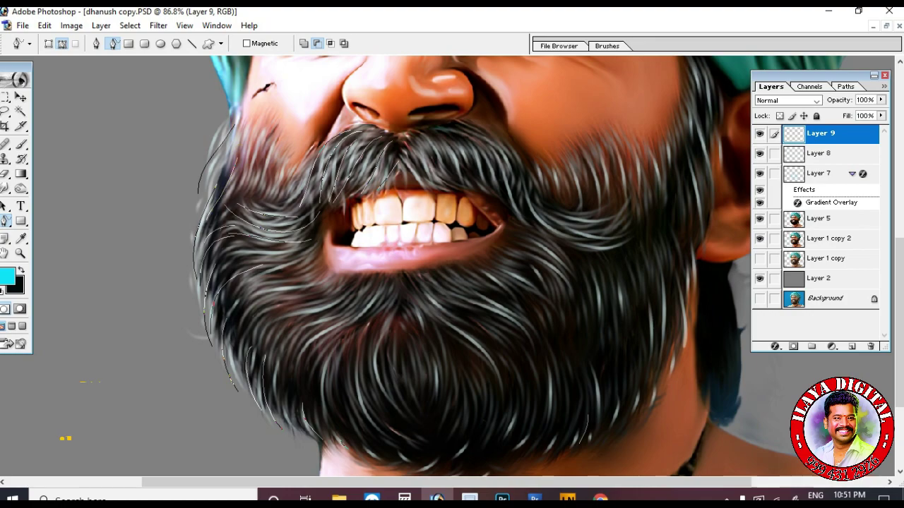
scroll(452, 268, down, 2)
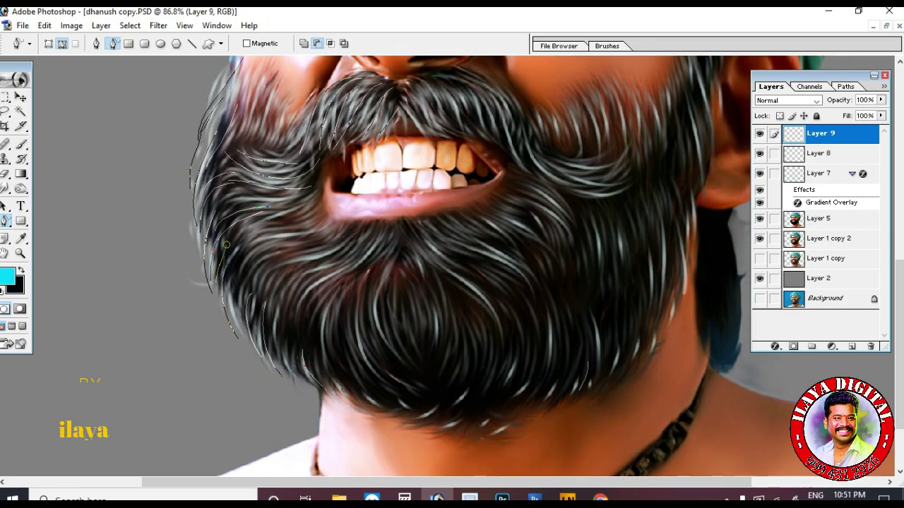
Add curved hair paths through the lit-side lower beard and along the jaw toward the neck.
drag(267, 249, 287, 245)
drag(255, 326, 308, 261)
mouse_move(278, 355)
mouse_down()
mouse_move(339, 261)
mouse_move(363, 265)
mouse_up()
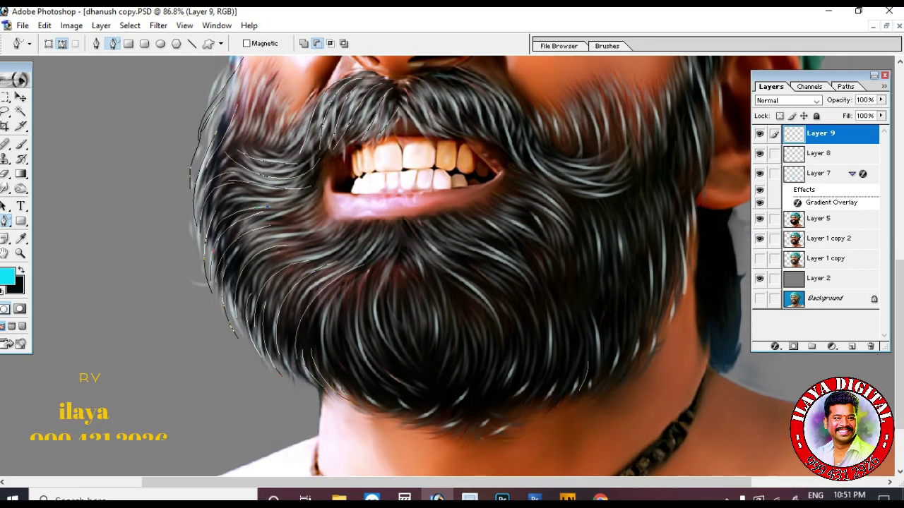
drag(311, 349, 349, 402)
drag(293, 376, 340, 408)
Stroke the hair paths in cyan with the Brush and simulated pressure on Layer 9, and dismiss the paths.
right_click(353, 317)
click(403, 409)
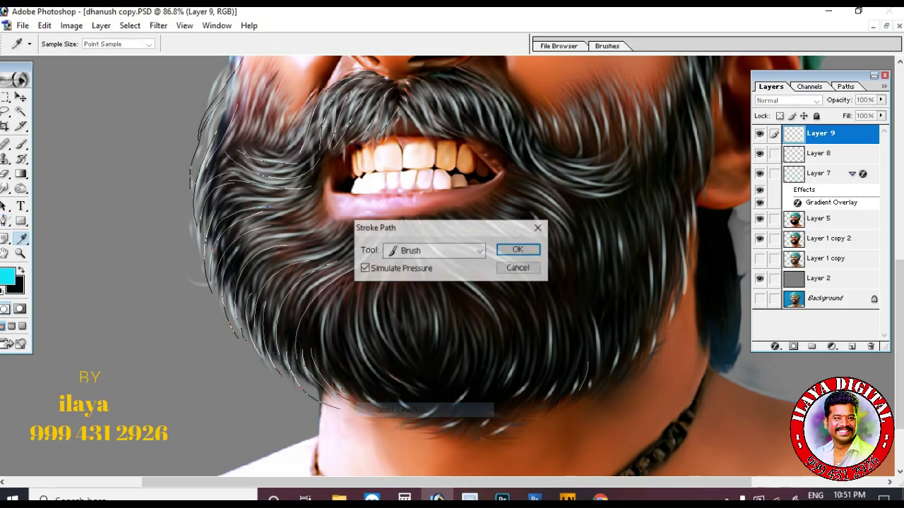
click(520, 250)
scroll(452, 268, up, 3)
scroll(452, 268, down, 2)
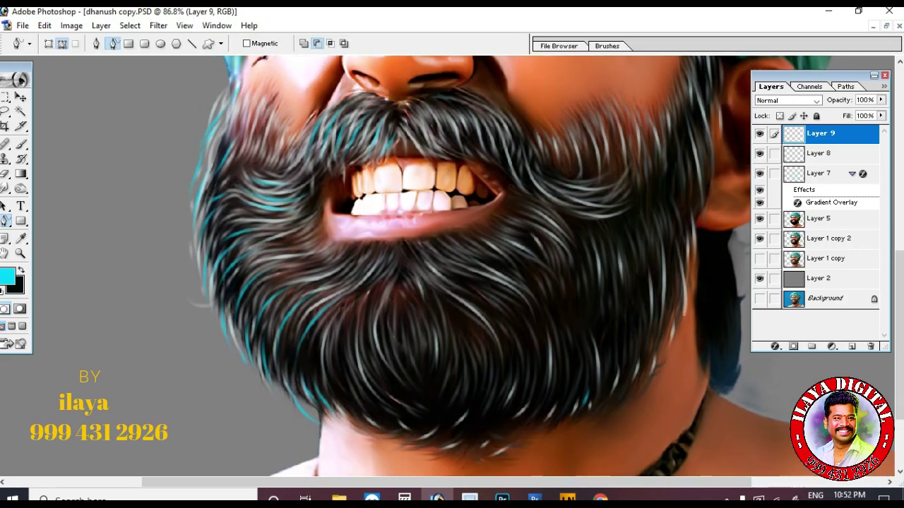
Draw long curved hair paths sweeping from below the lit-side mouth corner down toward the jaw edge.
drag(334, 245, 223, 311)
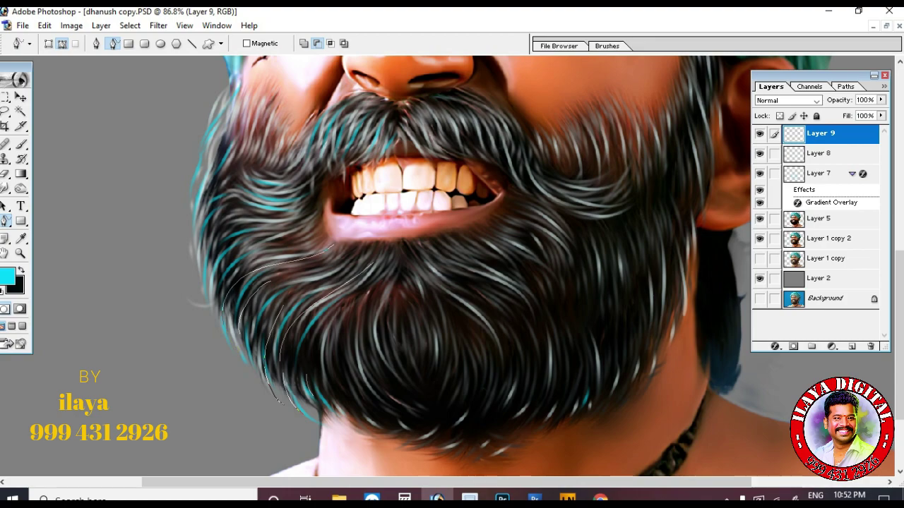
drag(334, 274, 256, 345)
drag(344, 274, 267, 330)
scroll(452, 268, up, 2)
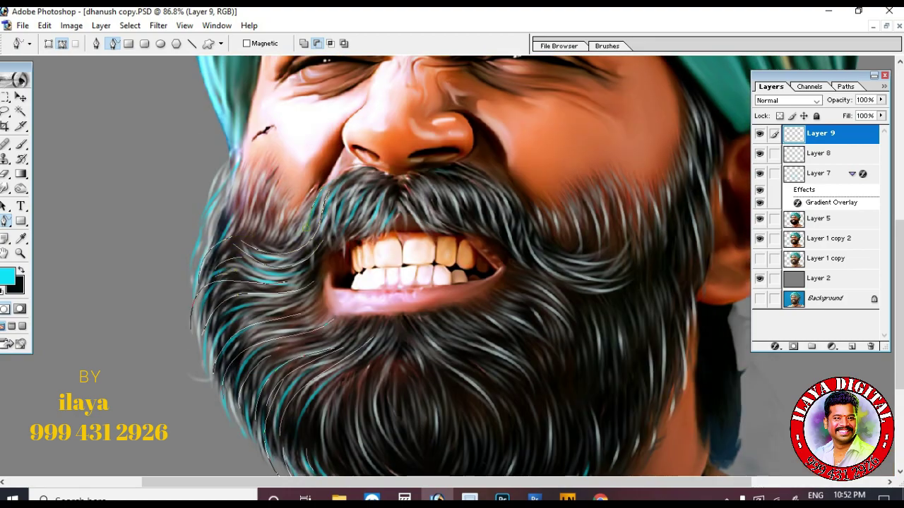
Add hair paths in the lit half of the moustache and short ones in the cheek beard above it.
drag(354, 186, 319, 264)
drag(363, 184, 348, 209)
drag(276, 190, 257, 219)
drag(265, 158, 252, 238)
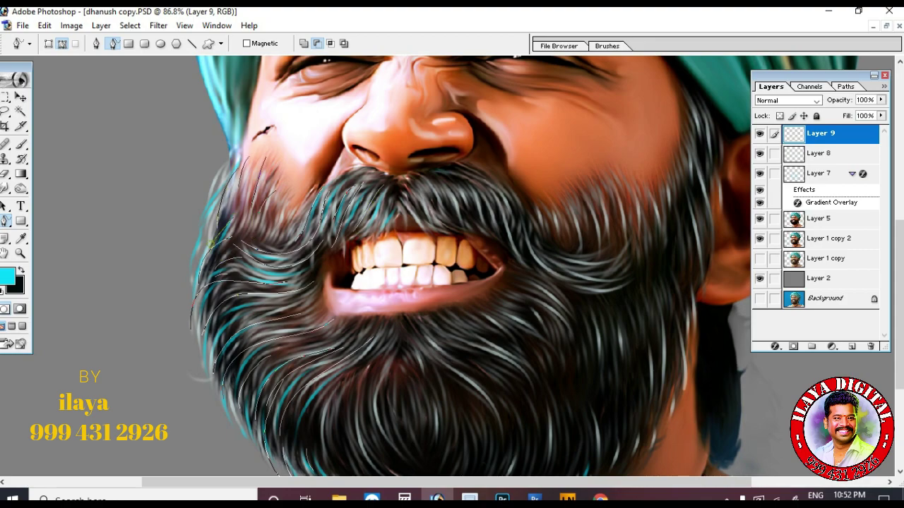
scroll(206, 304, down, 5)
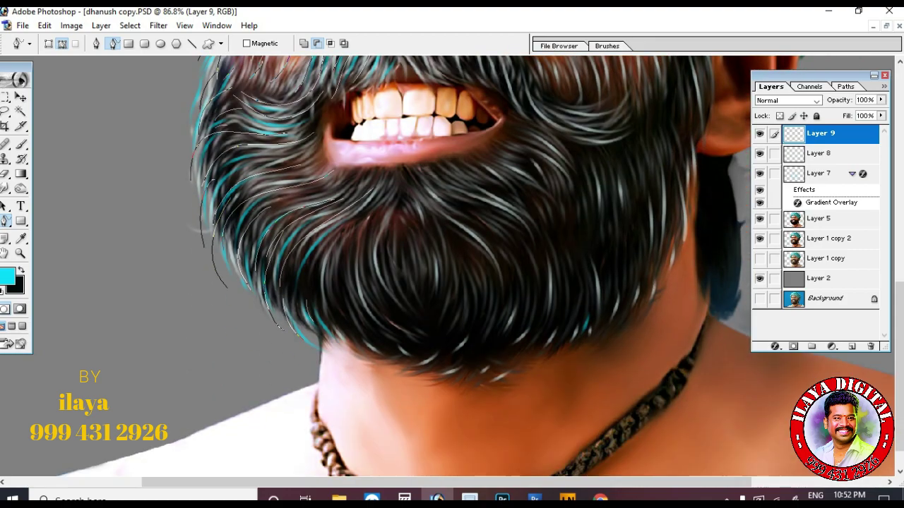
Add hair paths at the lit-side jaw overlapping the neck and one beneath the lower lip.
drag(325, 261, 349, 348)
drag(300, 320, 337, 373)
mouse_move(391, 182)
mouse_down()
mouse_move(291, 291)
mouse_move(366, 226)
mouse_up()
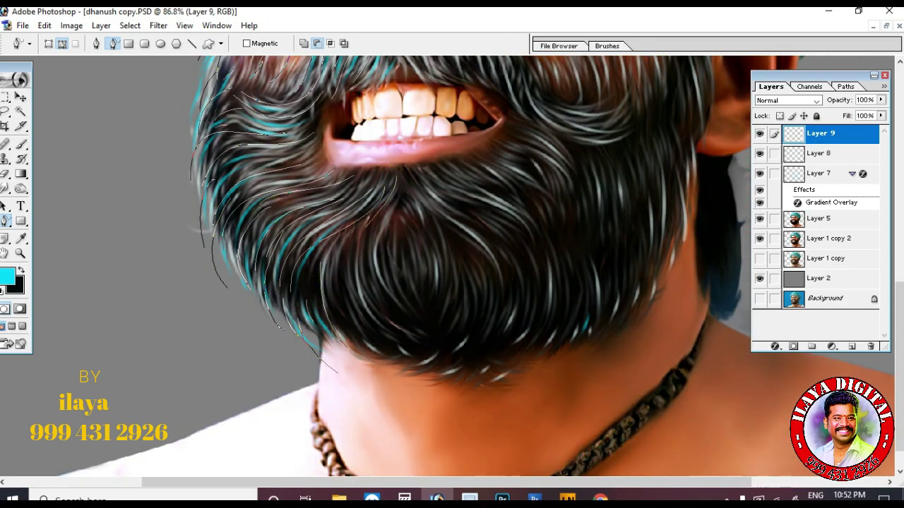
Try stroking the hair paths in bright green on Layer 9, and undo the stroke.
click(7, 276)
click(742, 327)
click(743, 308)
click(844, 176)
right_click(300, 214)
click(331, 304)
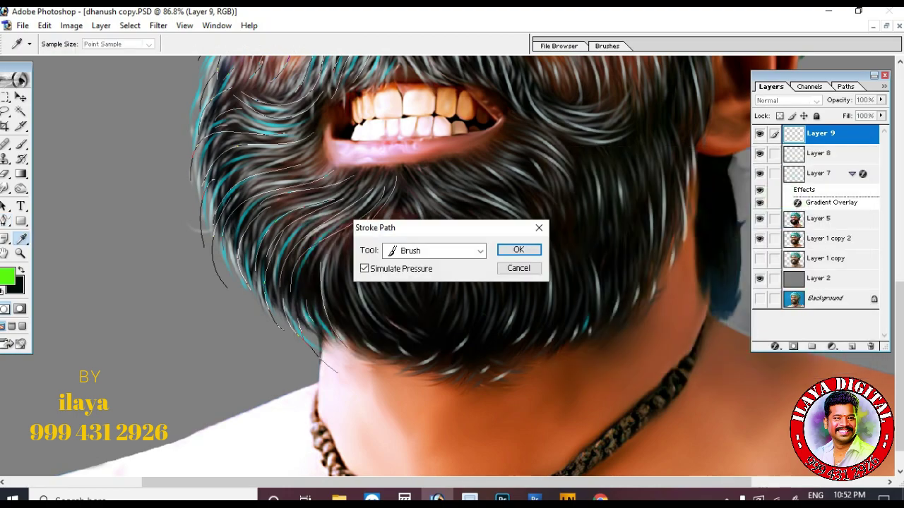
key(Return)
key(ctrl+Return)
key(ctrl+minus)
key(ctrl+minus)
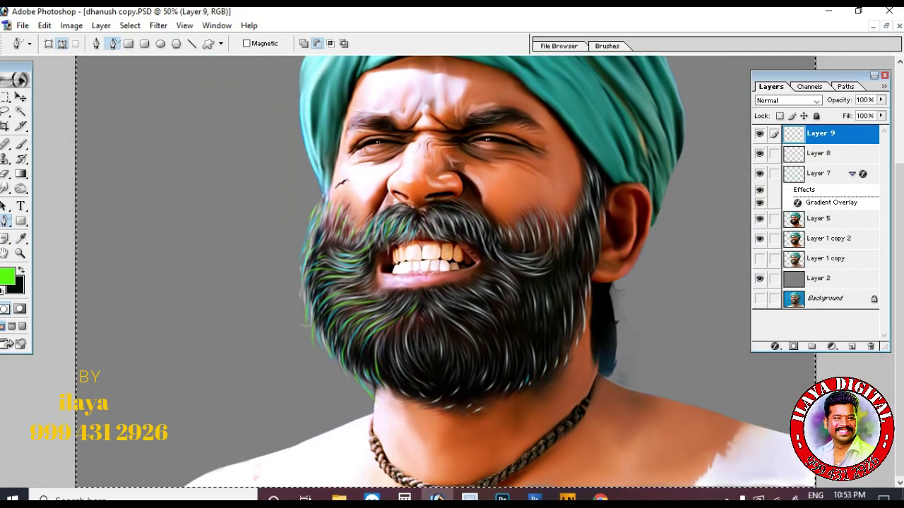
key(ctrl+alt+z)
key(ctrl+alt+z)
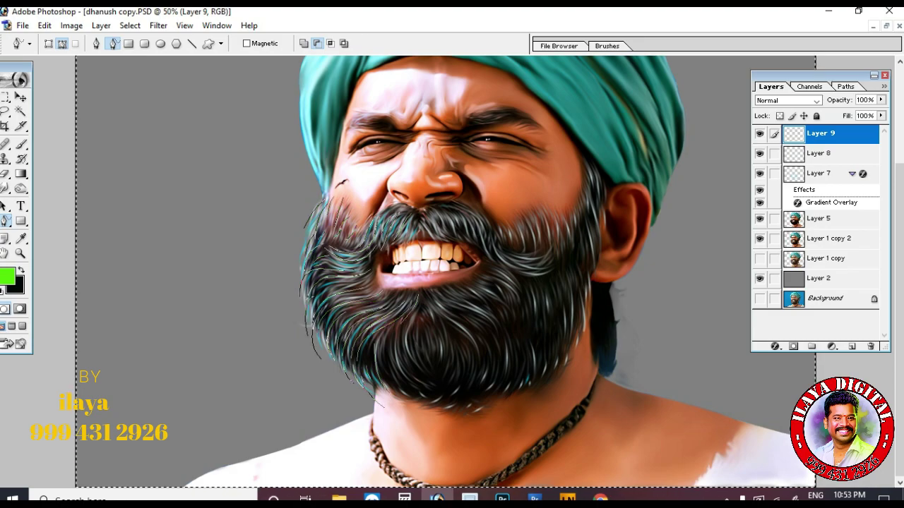
Set the foreground colour to black.
click(7, 276)
click(697, 347)
click(844, 176)
Try stroking the hair paths in black on Layer 9, and undo the stroke.
right_click(365, 194)
click(402, 284)
key(Return)
key(Return)
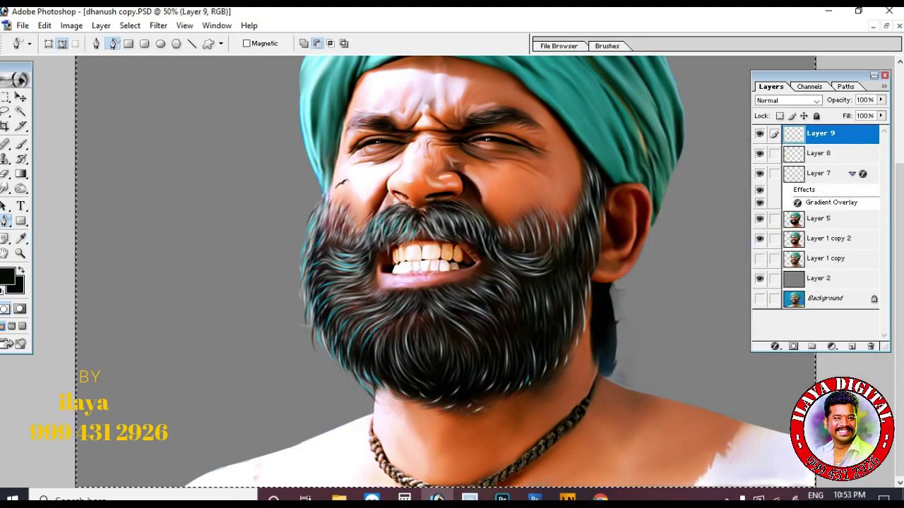
key(ctrl+alt+z)
key(ctrl+alt+z)
Set the Brush to 100% opacity and 55% flow.
right_click(425, 332)
key(Escape)
key(b)
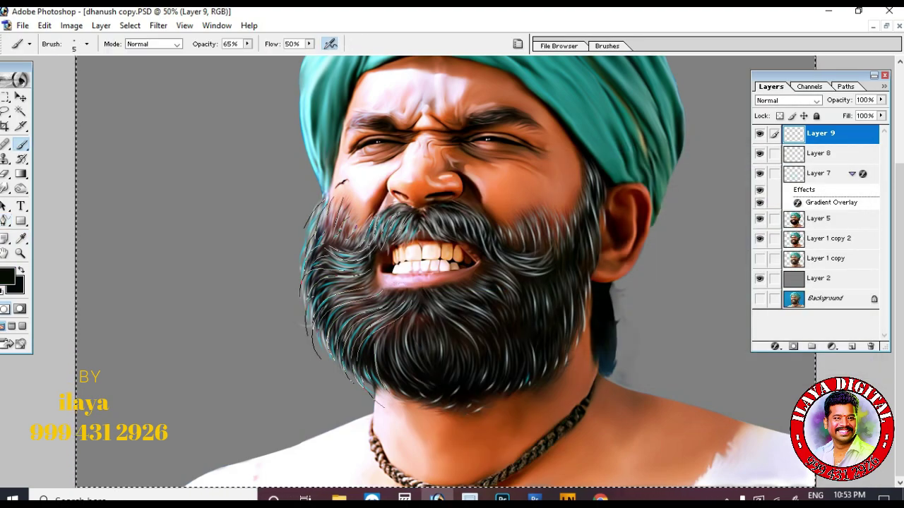
drag(247, 44, 277, 47)
drag(308, 44, 313, 46)
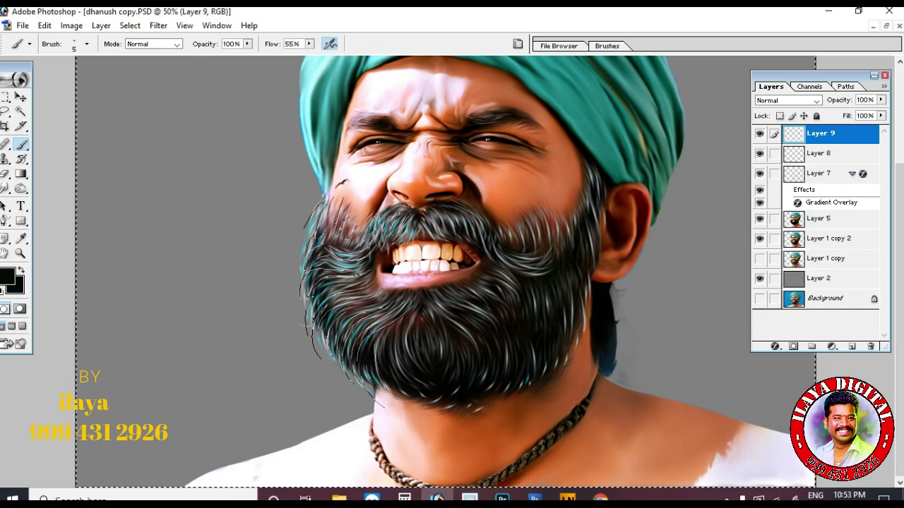
Hide the panels and stroke the lit-side hair paths in black on Layer 9 with the stronger brush.
key(Tab)
right_click(351, 182)
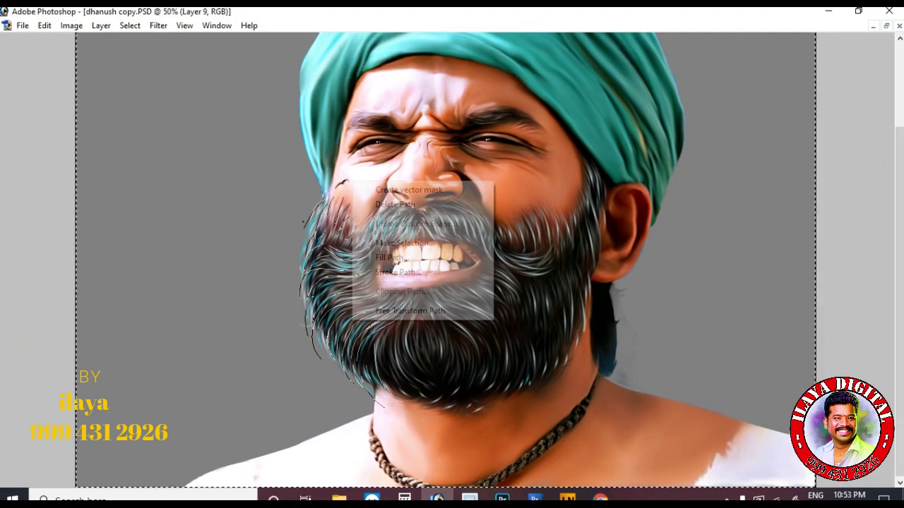
click(397, 271)
key(Return)
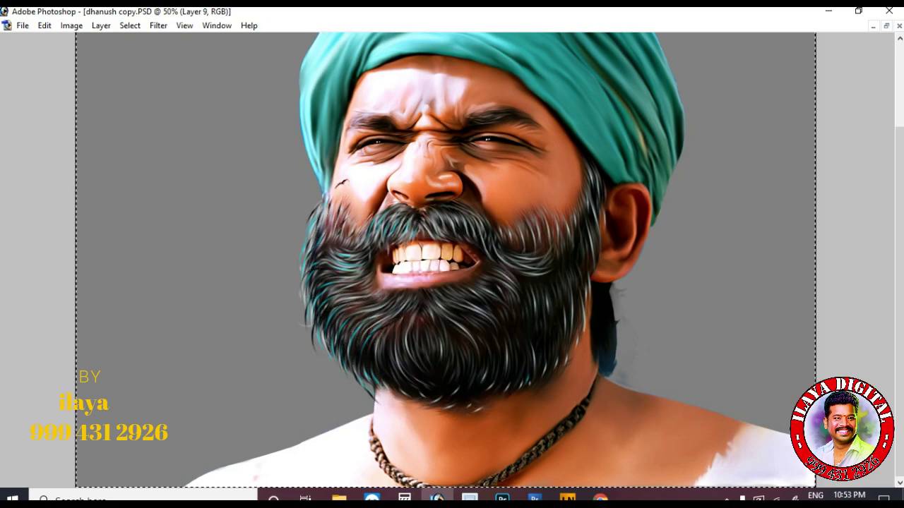
Draw long hair paths under the shaded cheek curl and through the beard below the shaded mouth corner.
drag(256, 204, 748, 447)
scroll(451, 254, up, 2)
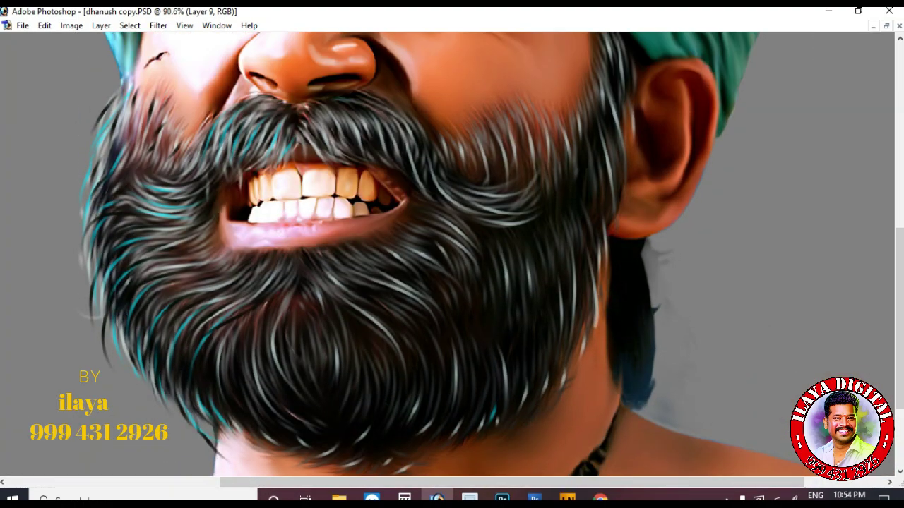
drag(468, 221, 546, 218)
mouse_move(428, 226)
mouse_down()
mouse_move(478, 272)
mouse_move(477, 284)
mouse_up()
drag(379, 238, 474, 326)
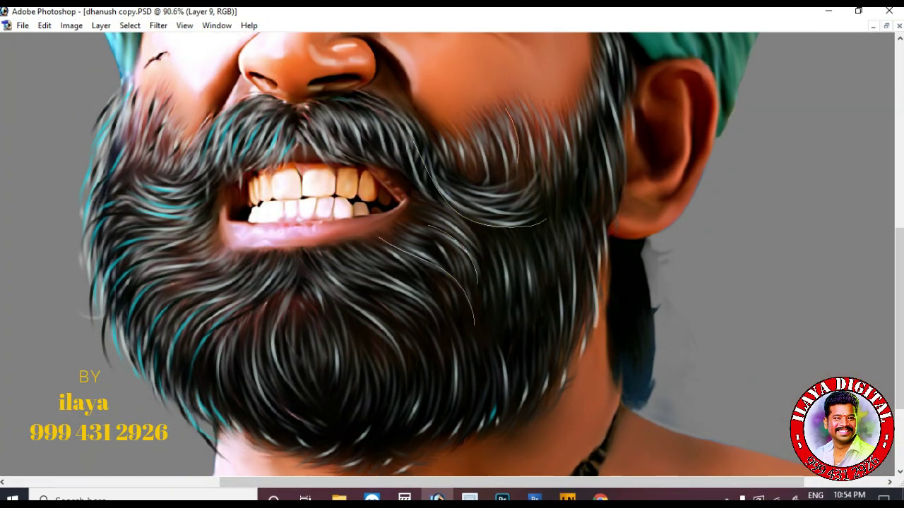
drag(345, 249, 450, 343)
Add hair paths down the centre of the chin, under the lower lip and beside the shaded mouth corner.
drag(269, 311, 300, 411)
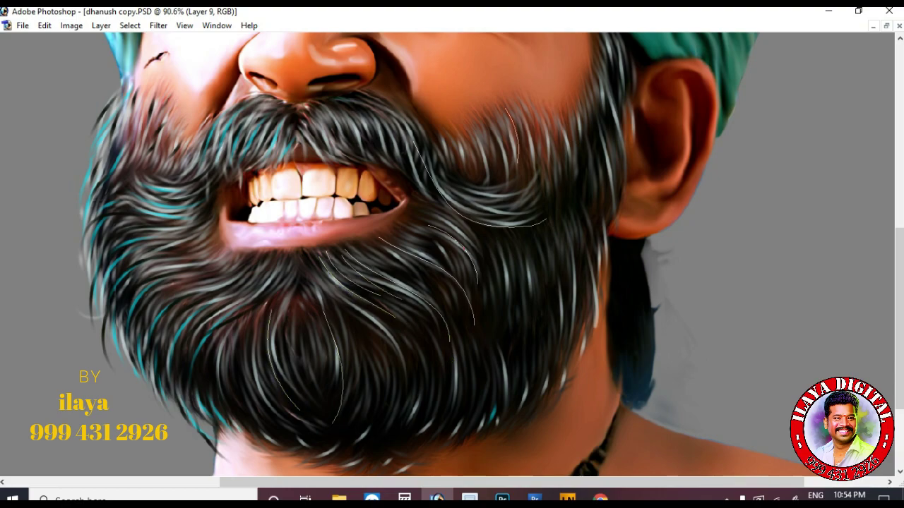
drag(298, 258, 277, 298)
drag(303, 263, 383, 333)
drag(406, 232, 474, 281)
drag(428, 205, 499, 310)
Draw curved hair paths along the lower chin, sweeping down to the beard's bottom edge.
scroll(466, 297, down, 3)
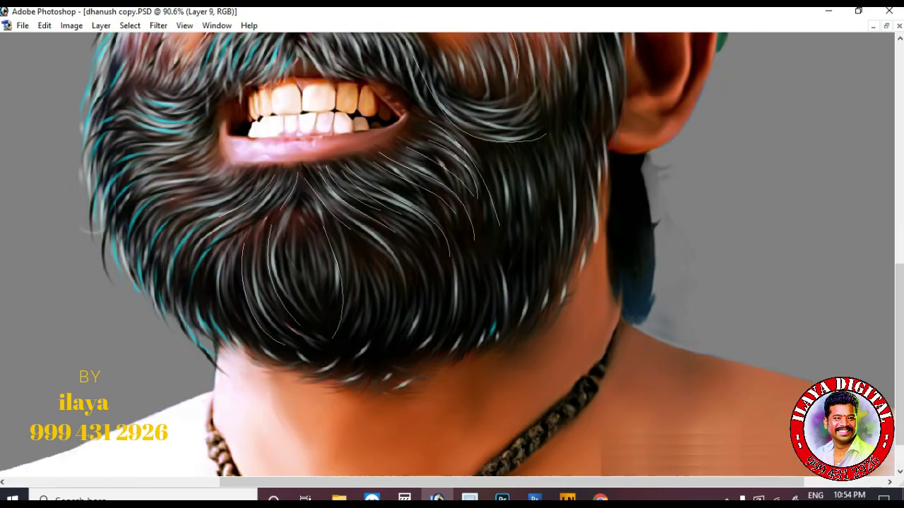
drag(434, 259, 405, 369)
drag(415, 261, 365, 371)
drag(372, 277, 322, 387)
drag(335, 338, 294, 372)
drag(238, 331, 275, 367)
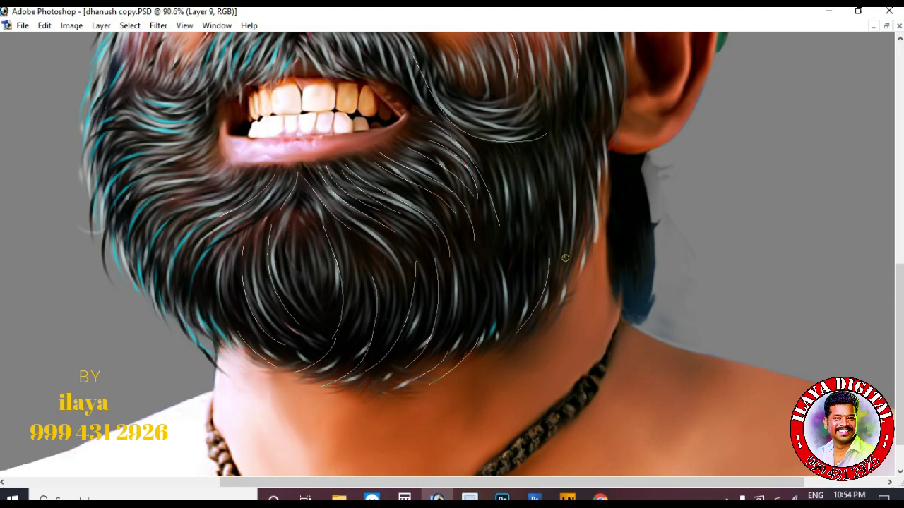
Add hair paths along the shaded moustache curl and through the shaded half of the moustache.
scroll(565, 258, up, 3)
drag(545, 175, 446, 185)
drag(426, 131, 555, 200)
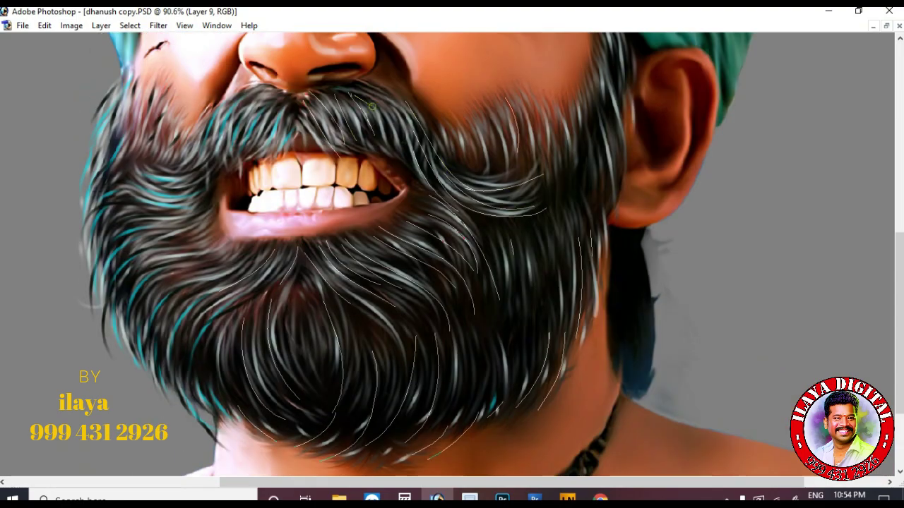
drag(372, 106, 410, 179)
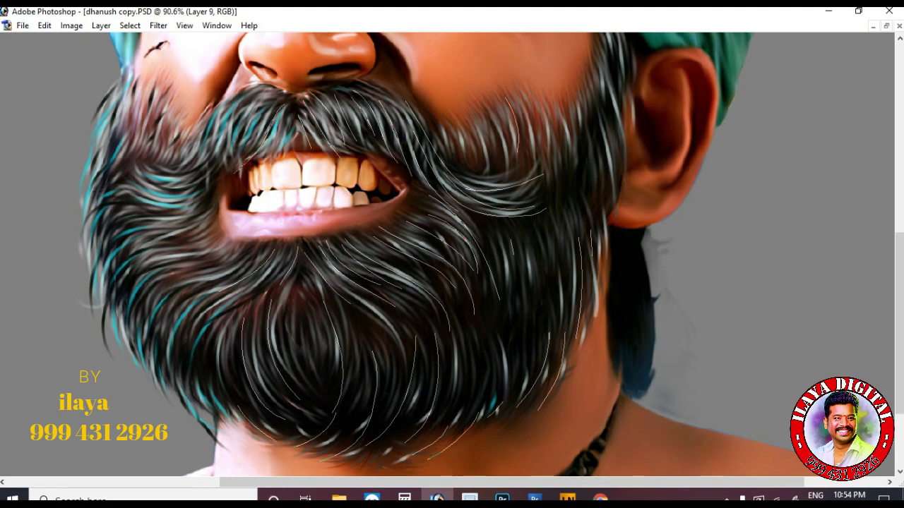
Add short hair paths through the shaded cheek beard and one long path down the sideburn beside the ear.
drag(463, 115, 467, 180)
drag(483, 108, 497, 178)
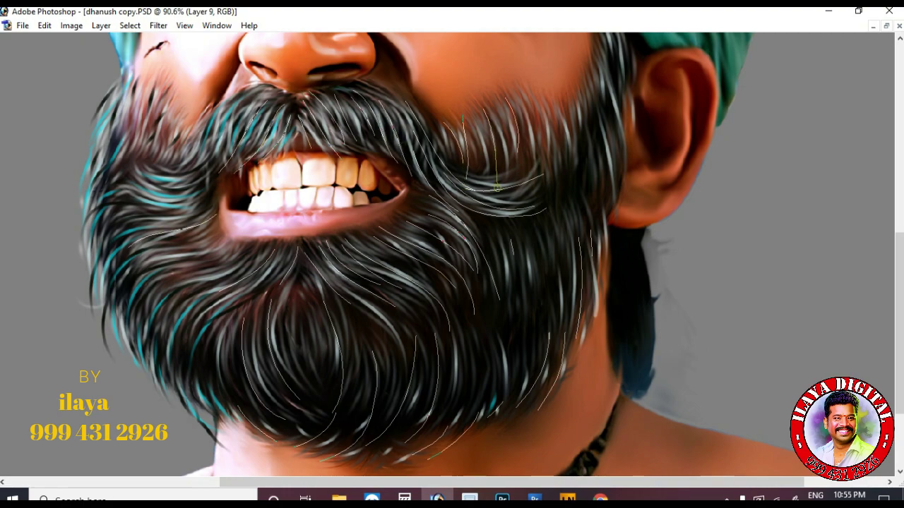
drag(525, 95, 539, 157)
drag(548, 108, 557, 154)
drag(547, 241, 548, 293)
drag(599, 81, 613, 198)
Bring back the Layers list, make Layer 1 copy 2 visible, and draw hair paths down the hair behind the neck.
scroll(614, 198, down, 2)
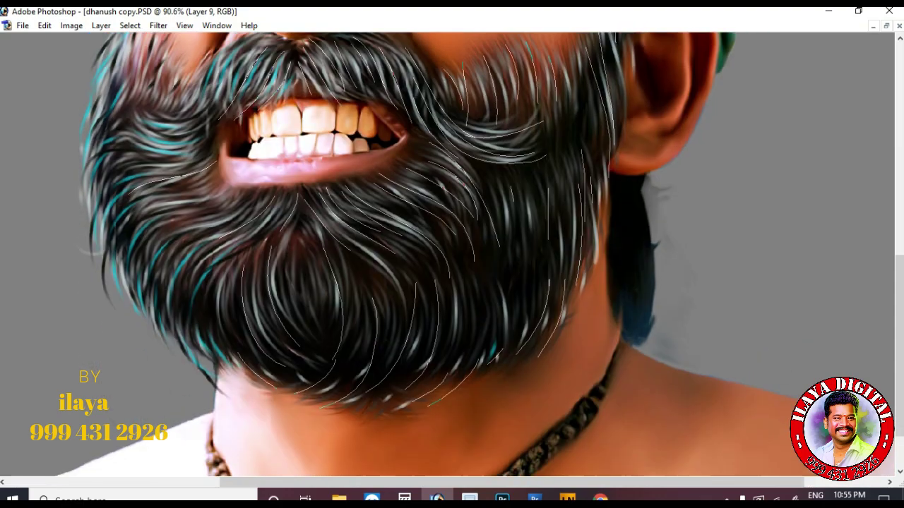
key(F7)
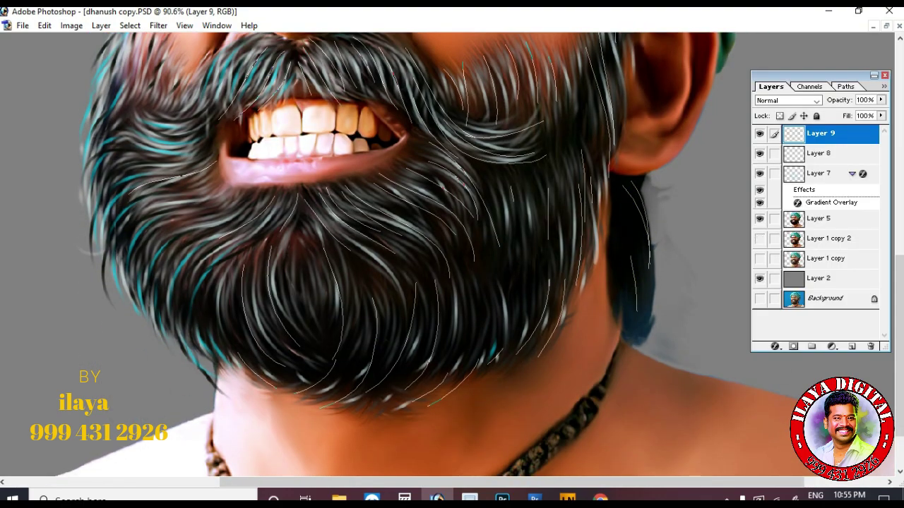
click(760, 239)
scroll(409, 254, down, 3)
drag(609, 174, 612, 264)
drag(658, 207, 658, 268)
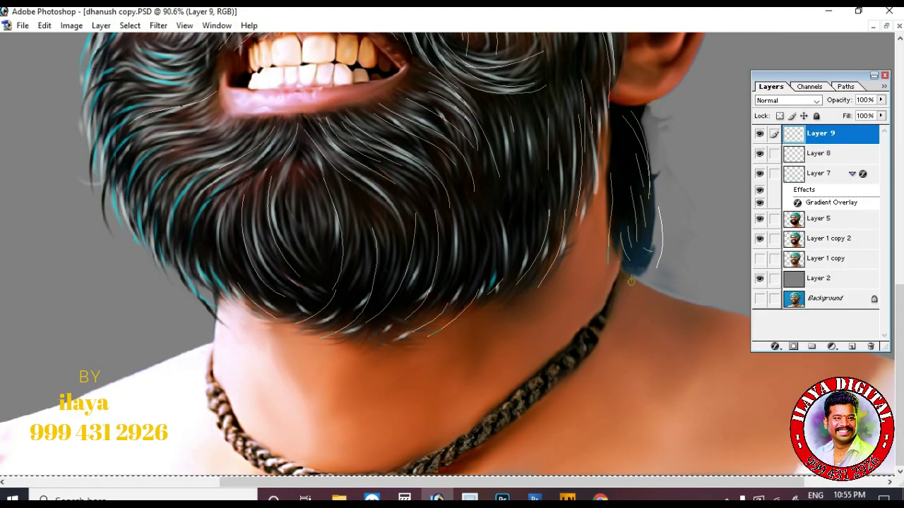
Stroke all the shaded-side beard and neck hair paths in black on Layer 9, and view the whole portrait.
right_click(550, 216)
click(594, 308)
key(Return)
key(Return)
key(ctrl+0)
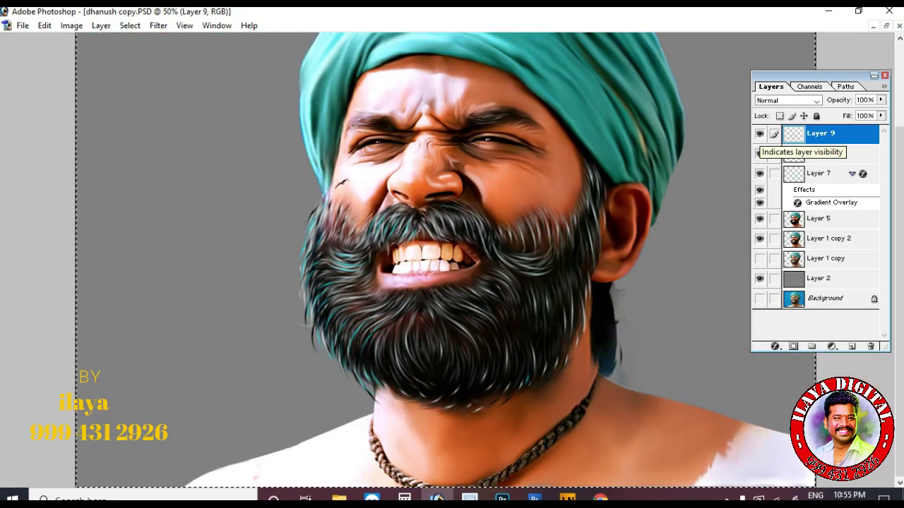
key(ctrl+alt+0)
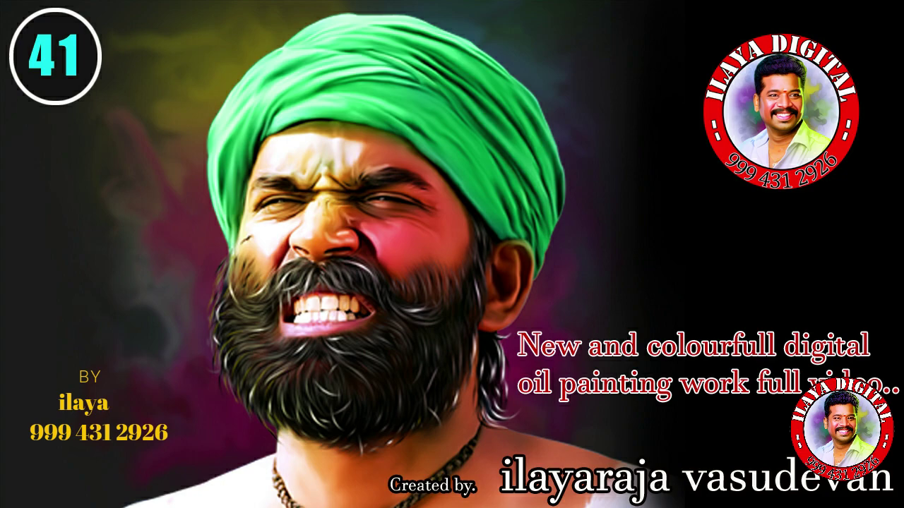